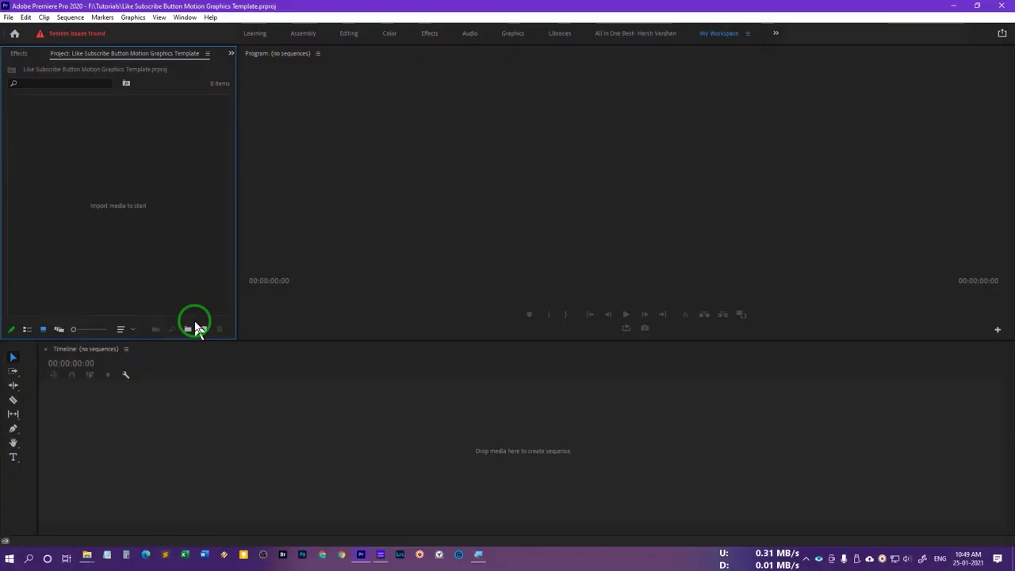
Create a new 1920 × 1080, 29.97 fps sequence named "Like Subscribe YouTube Motion Graphics Template".
click(210, 337)
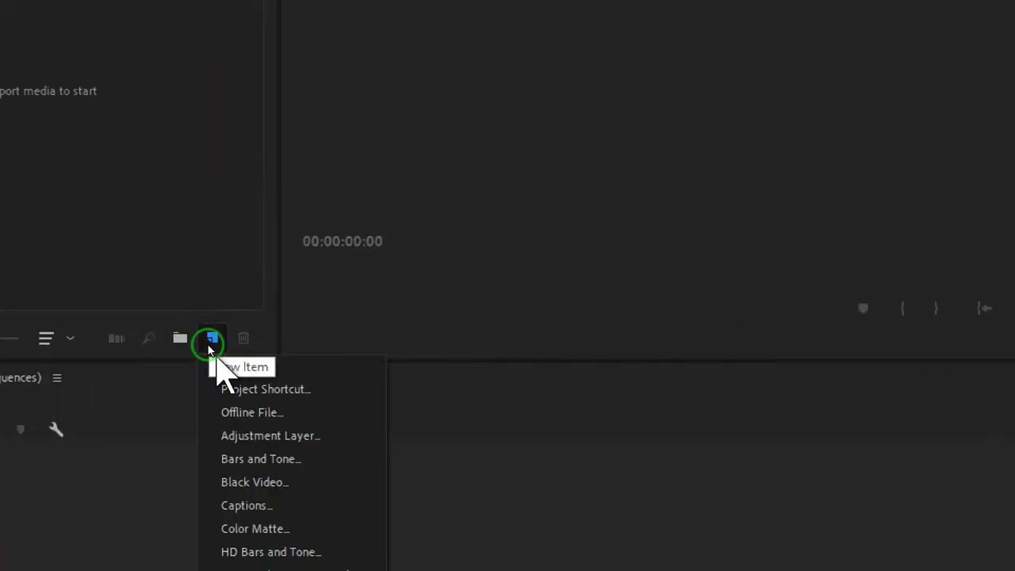
click(229, 348)
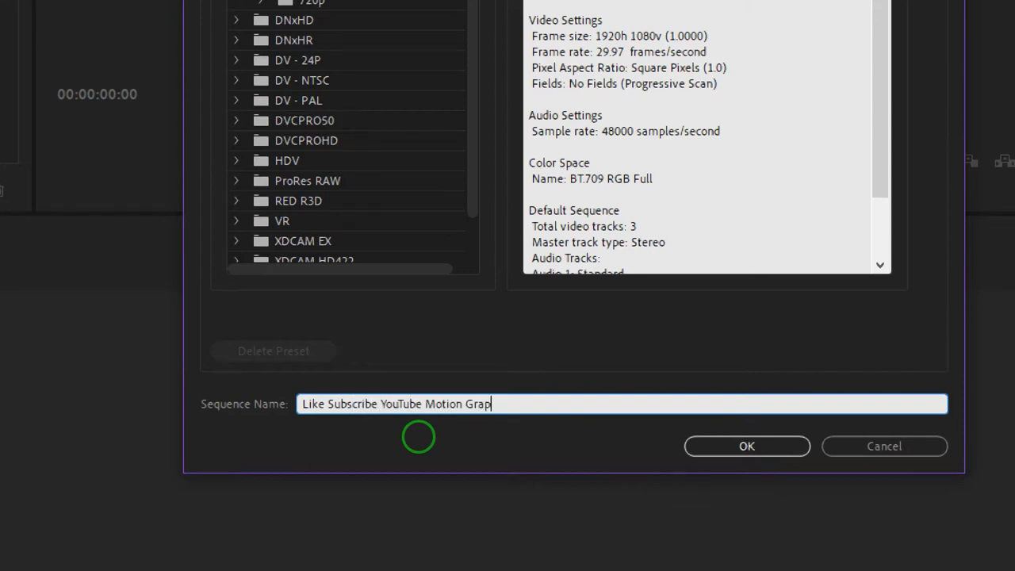
key(ctrl+a)
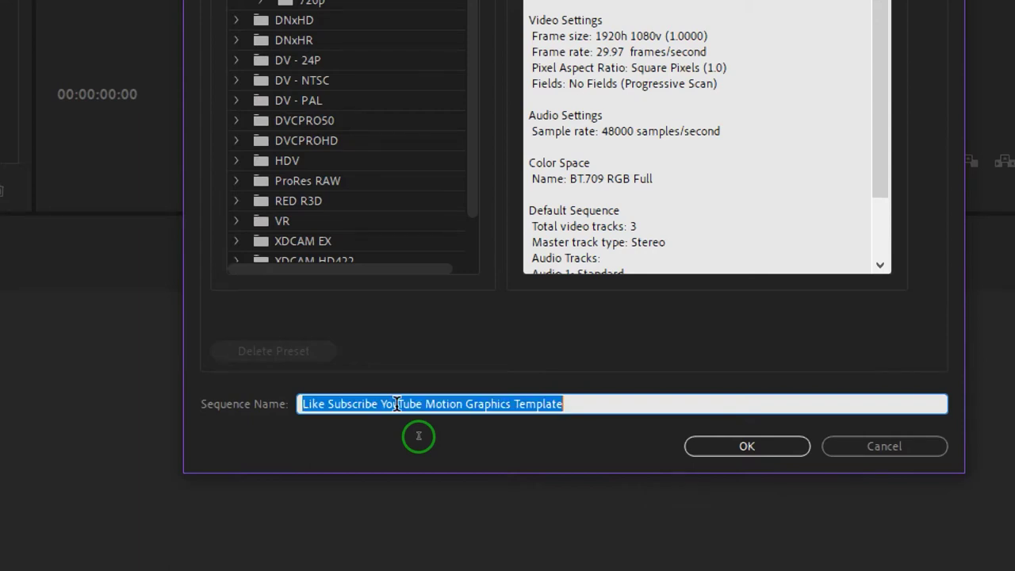
click(747, 446)
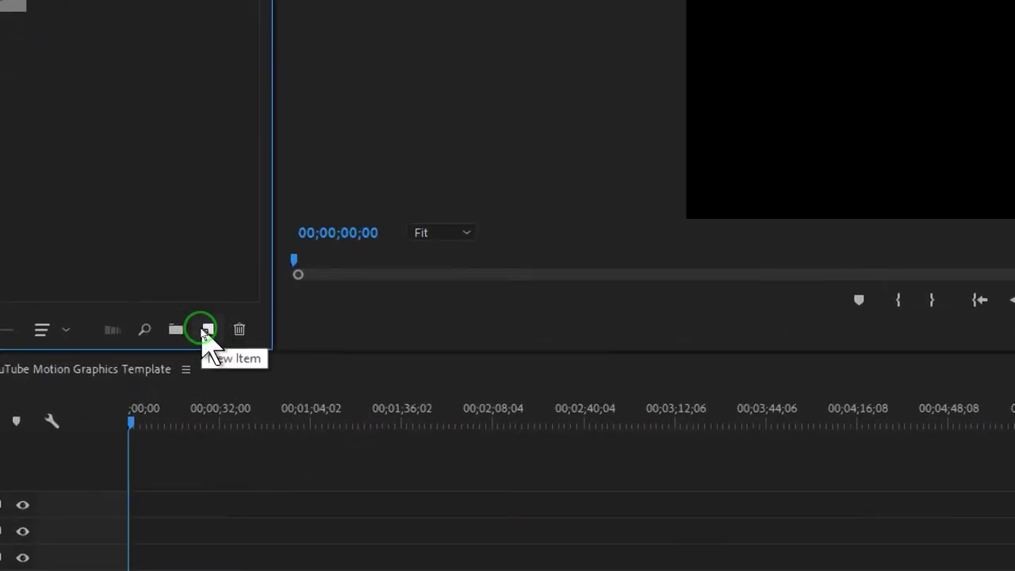
Create a Black Video item at 1920 × 1080 with a 29.97 fps Drop-Frame timebase and square pixels.
click(203, 329)
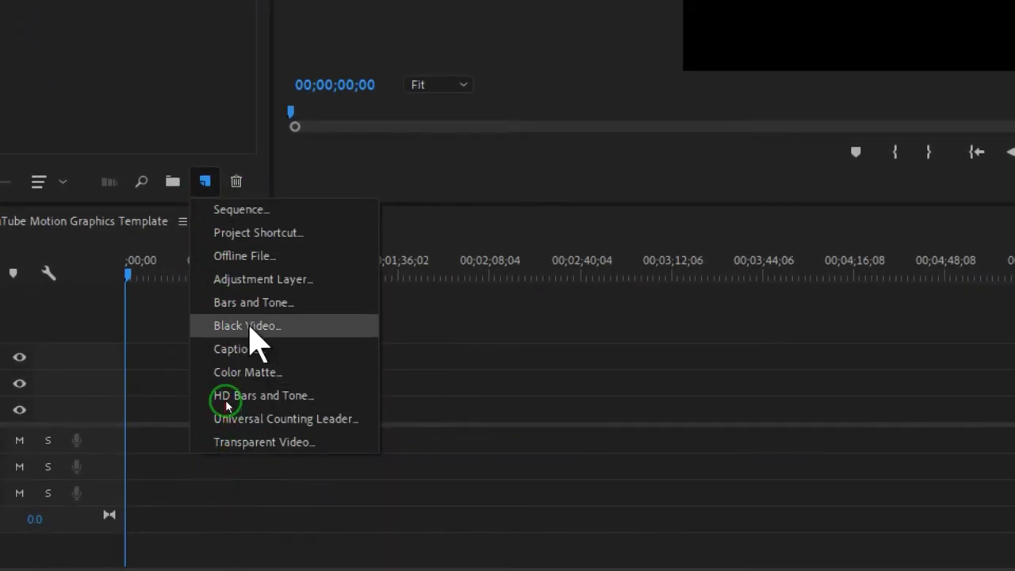
click(252, 474)
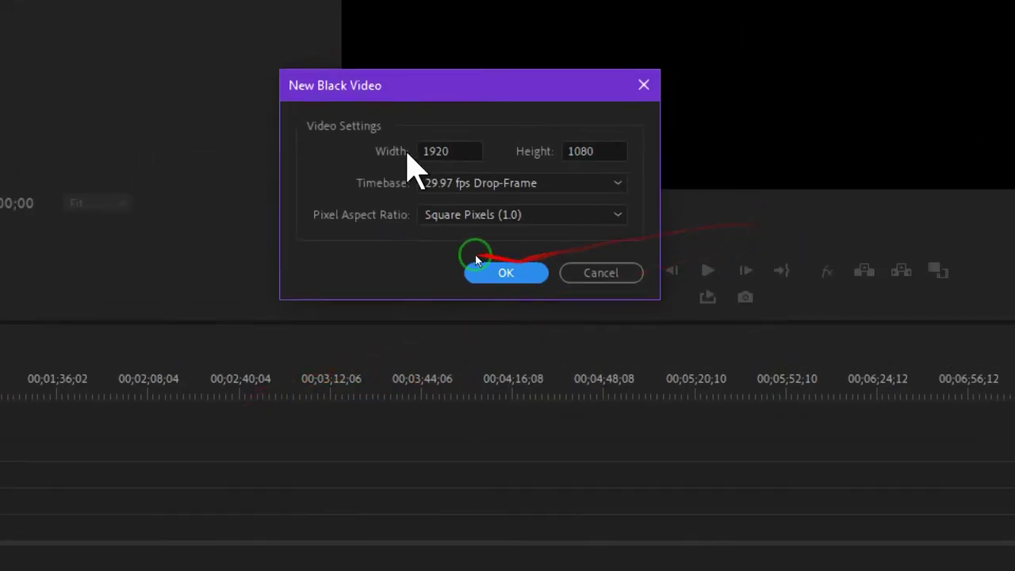
click(501, 273)
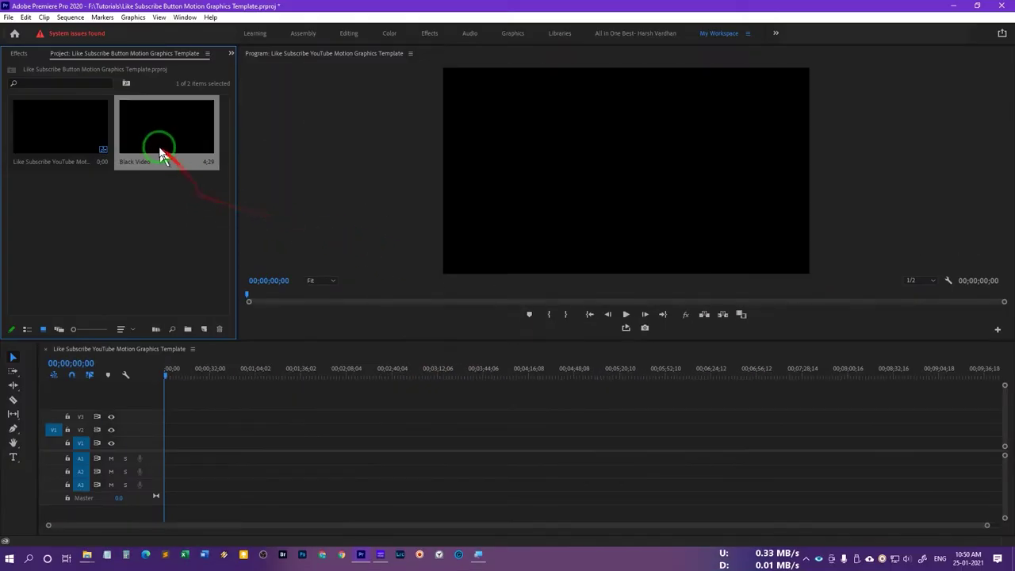
Place the Black Video at the start of track V1 and extend it to 10 seconds.
drag(161, 153, 160, 449)
key(equal)
key(equal)
key(equal)
key(equal)
drag(276, 447, 388, 449)
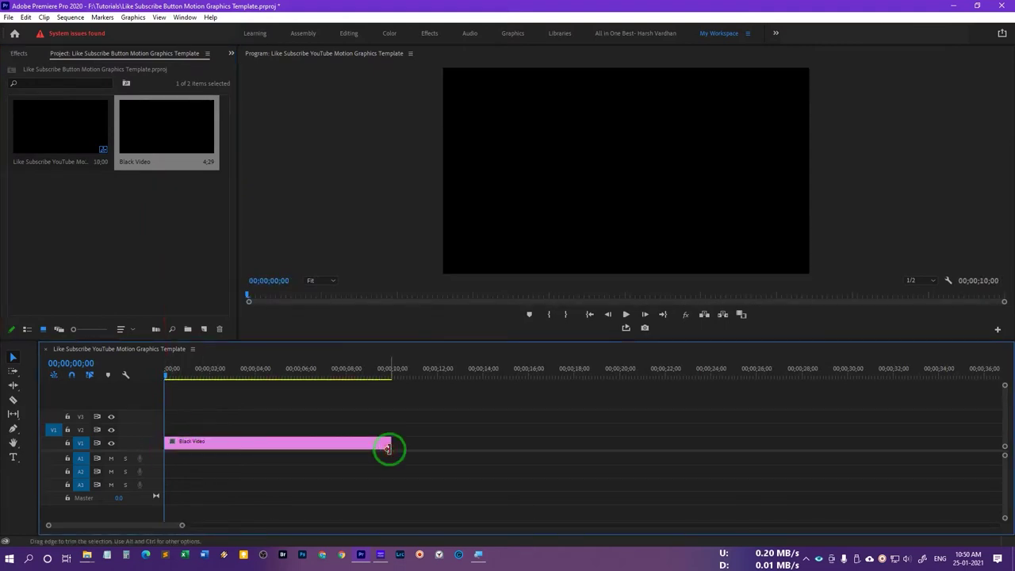
Expand the height of the timeline tracks and move the playhead to 00;00;01;17.
key(shift+equal)
click(272, 421)
drag(166, 378, 197, 389)
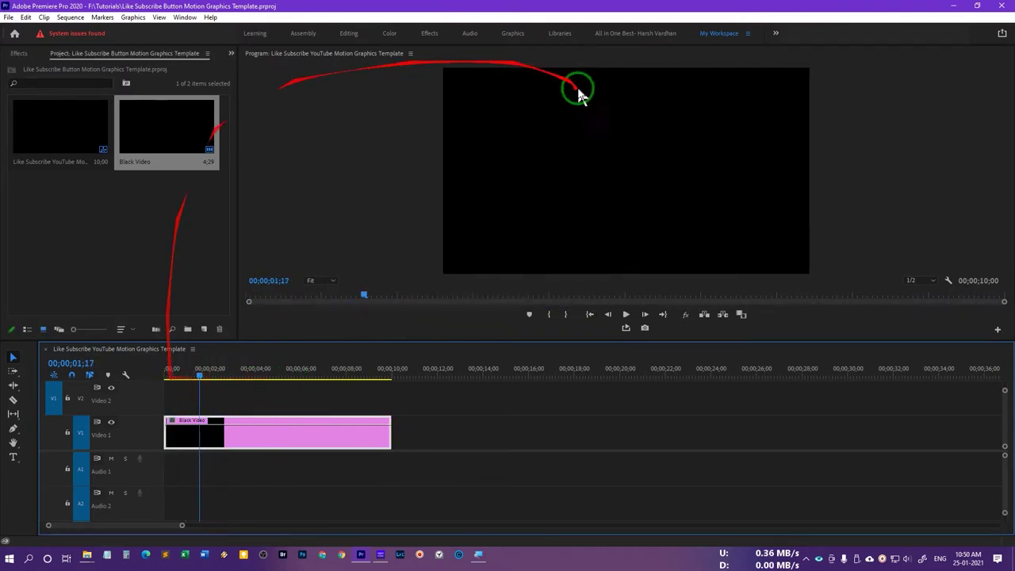
Switch to the All in One Best workspace and bring up Essential Graphics.
click(634, 36)
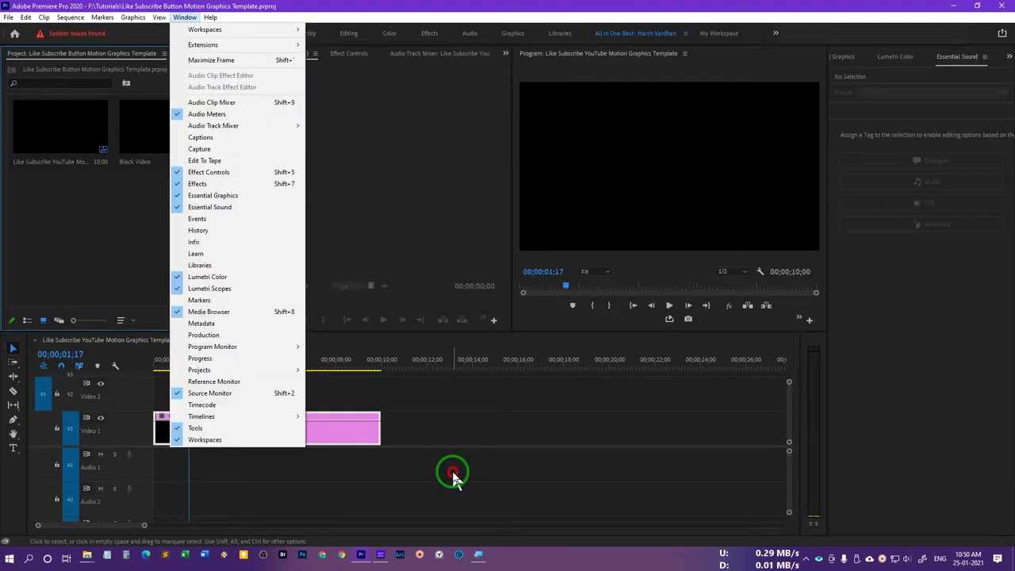
click(528, 8)
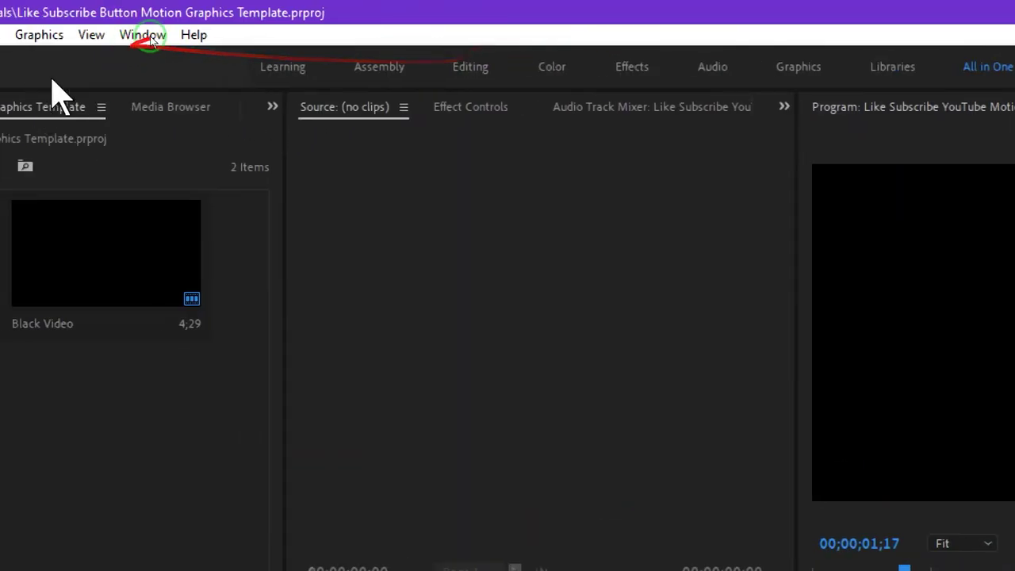
click(133, 37)
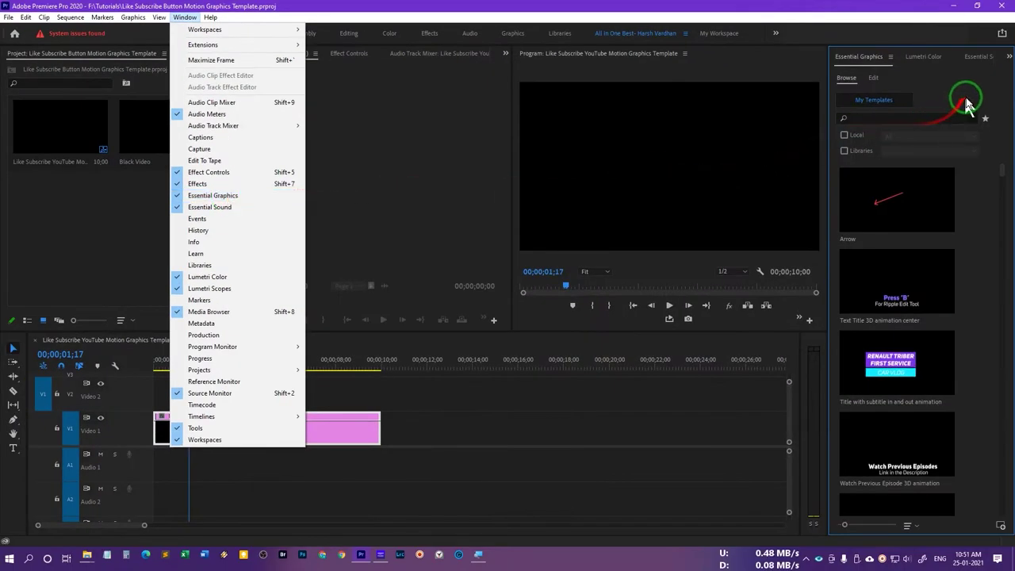
click(964, 102)
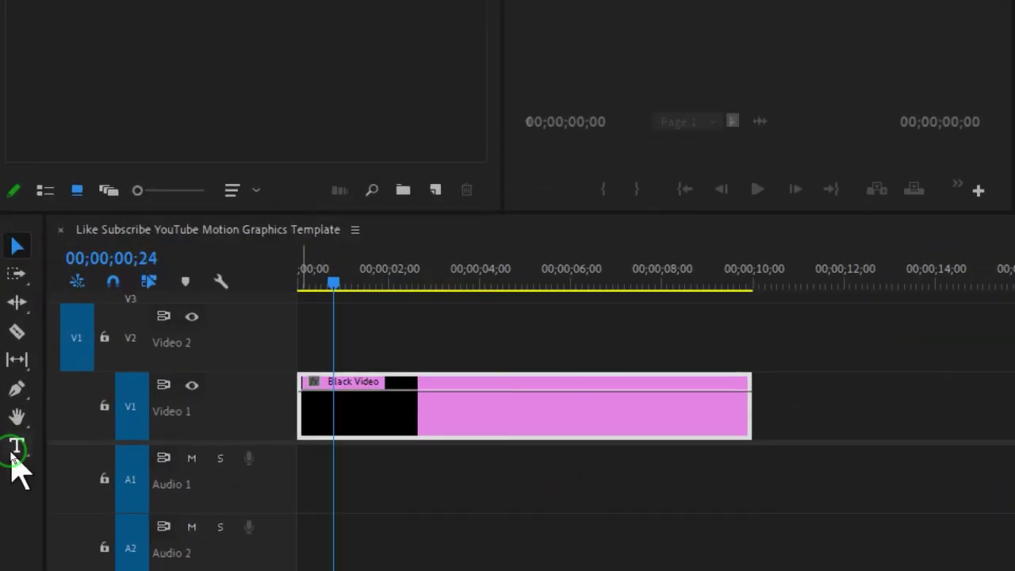
Add the text "this is it" in the lower part of the frame at 00;00;00;24.
click(14, 452)
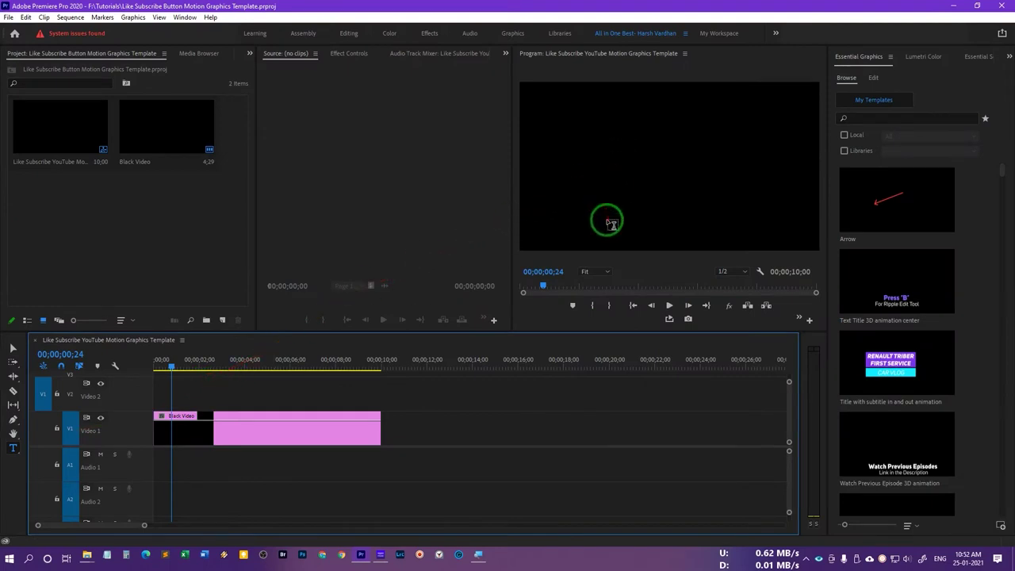
click(608, 217)
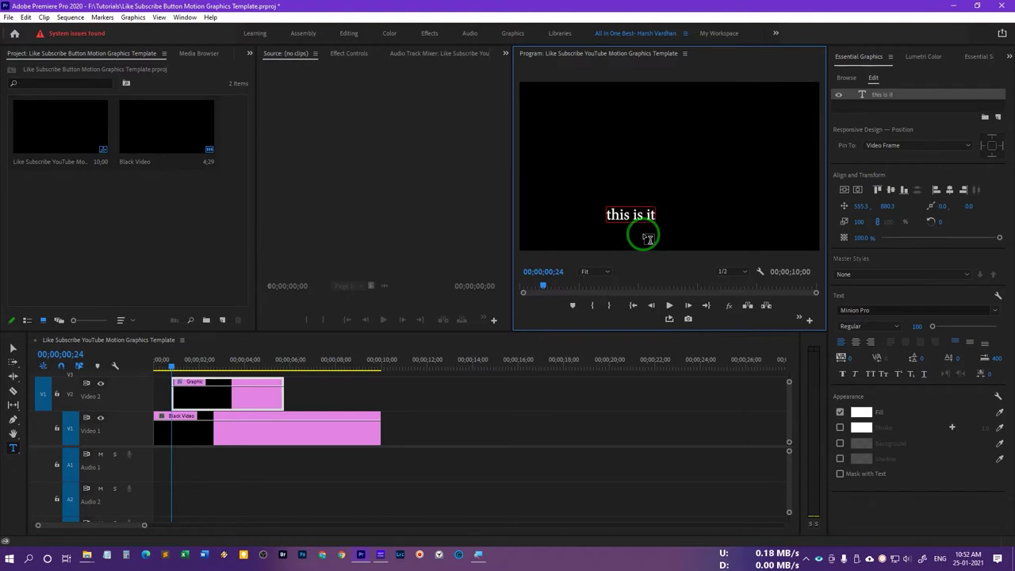
click(431, 388)
Move the playhead to 00;00;01;16 over the text graphic and select its "this is it" layer for editing.
click(249, 397)
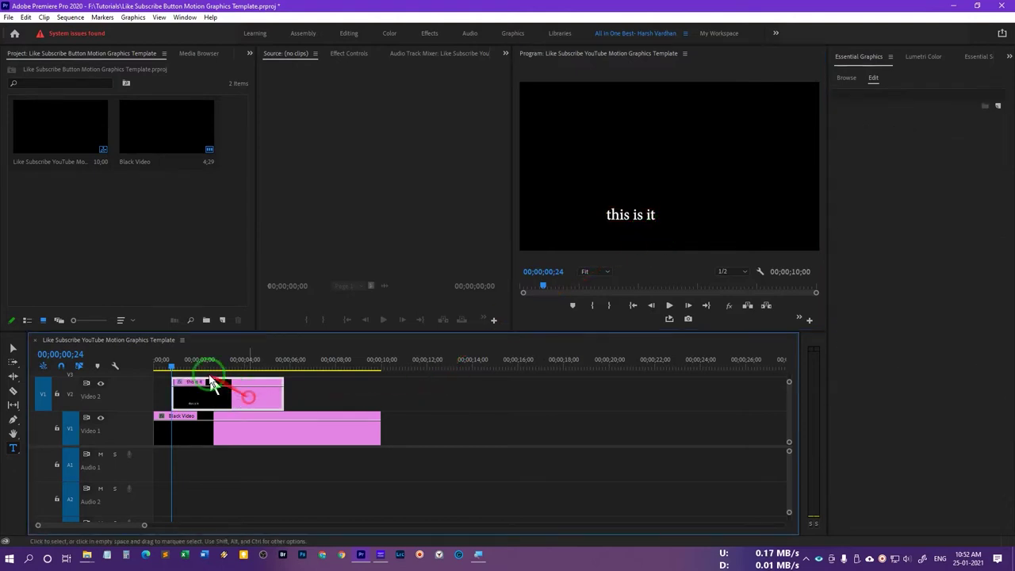
drag(210, 369, 188, 365)
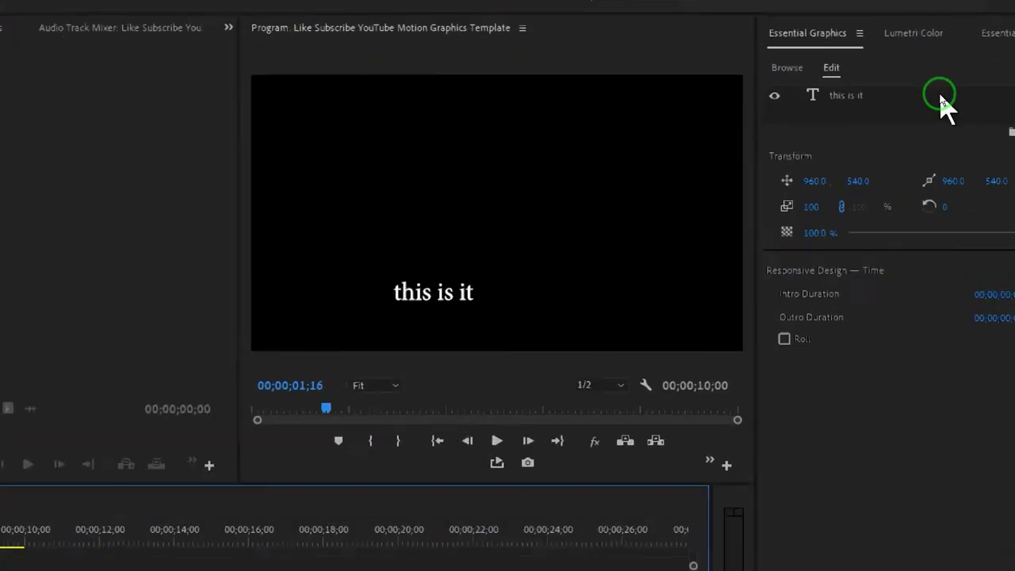
click(759, 63)
click(802, 67)
click(834, 99)
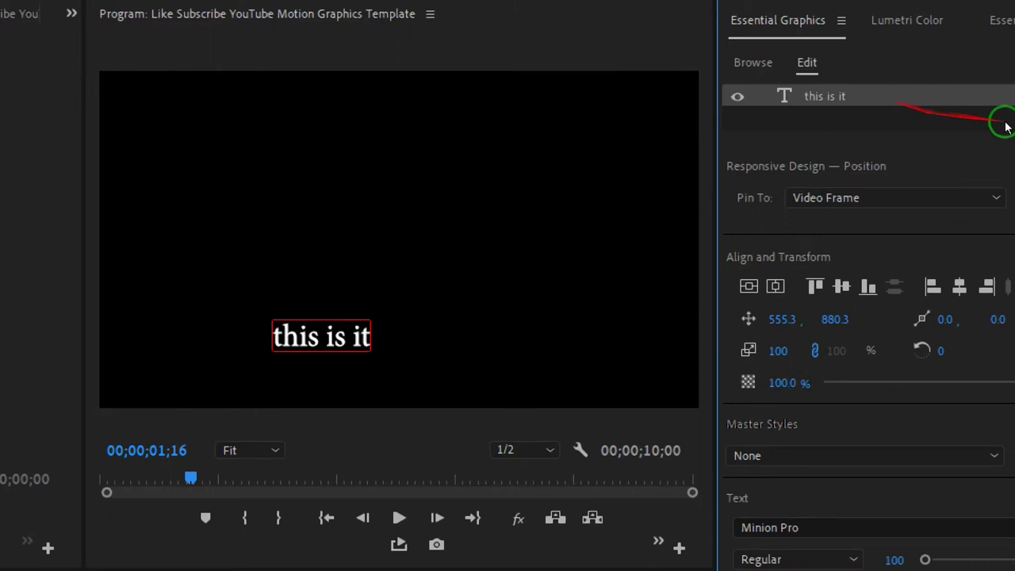
Add the gold bell, gold like and red YouTube button PNGs, each plain and shattered, from the Web Graphics folder as layers of the graphic.
click(985, 134)
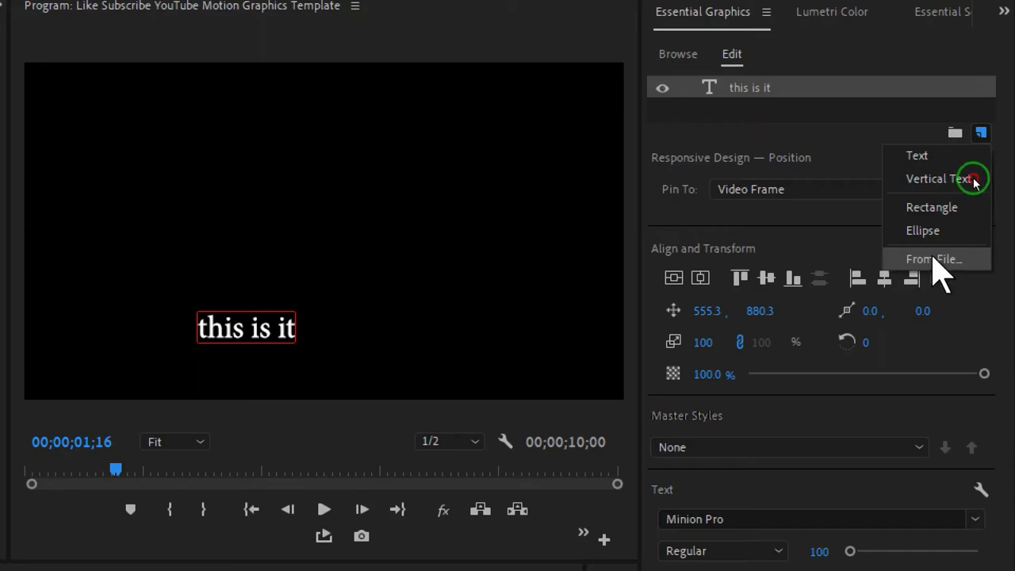
click(933, 259)
scroll(72, 150, up, 8)
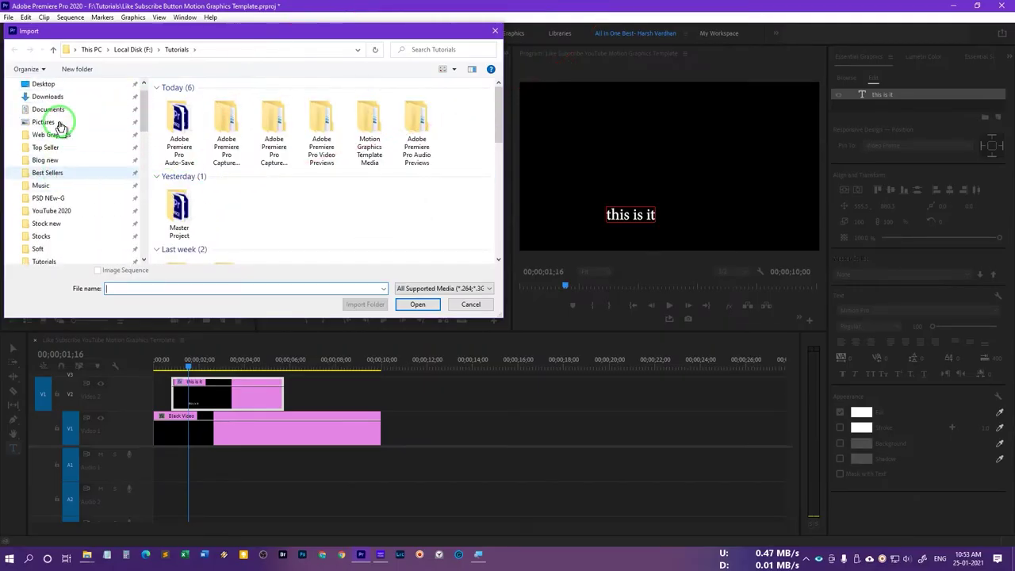
click(54, 134)
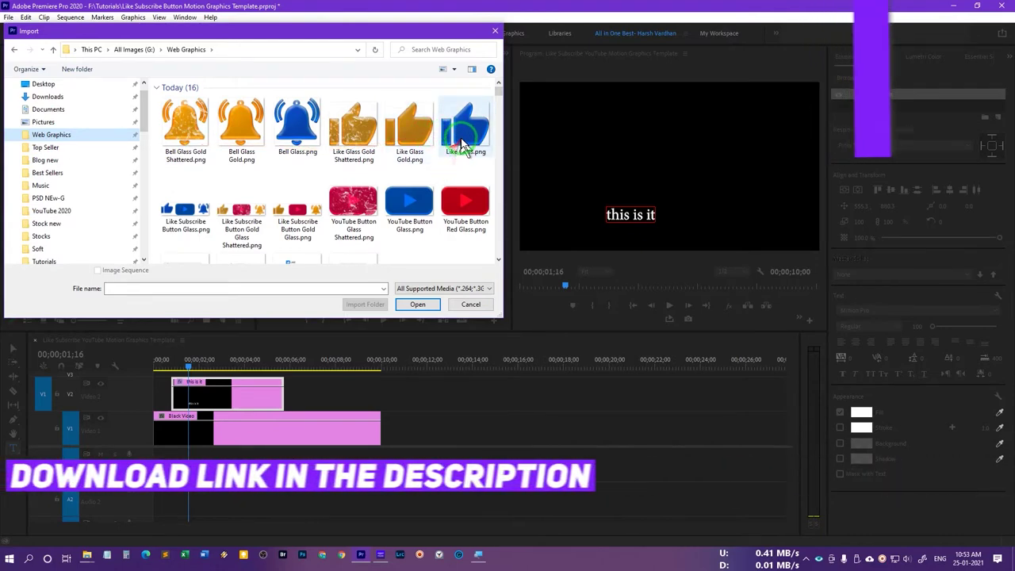
click(406, 137)
ctrl+click(357, 133)
ctrl+click(241, 131)
ctrl+click(183, 143)
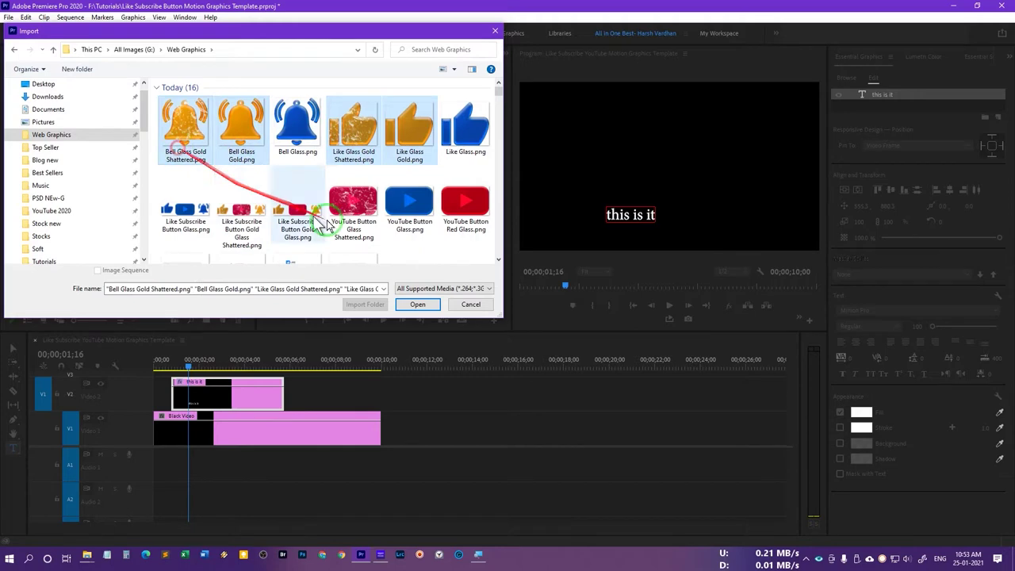
ctrl+click(460, 208)
ctrl+click(354, 208)
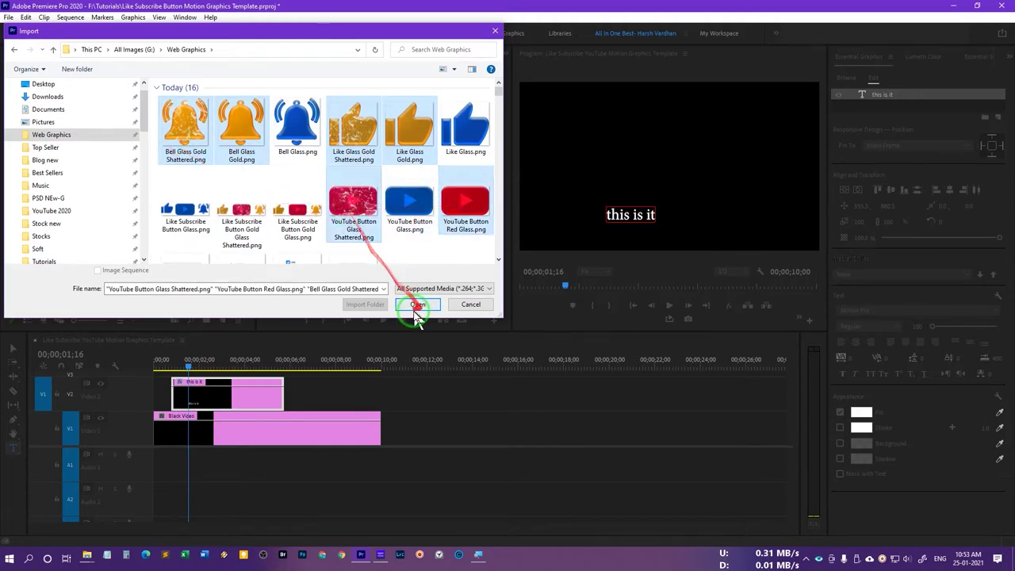
click(418, 305)
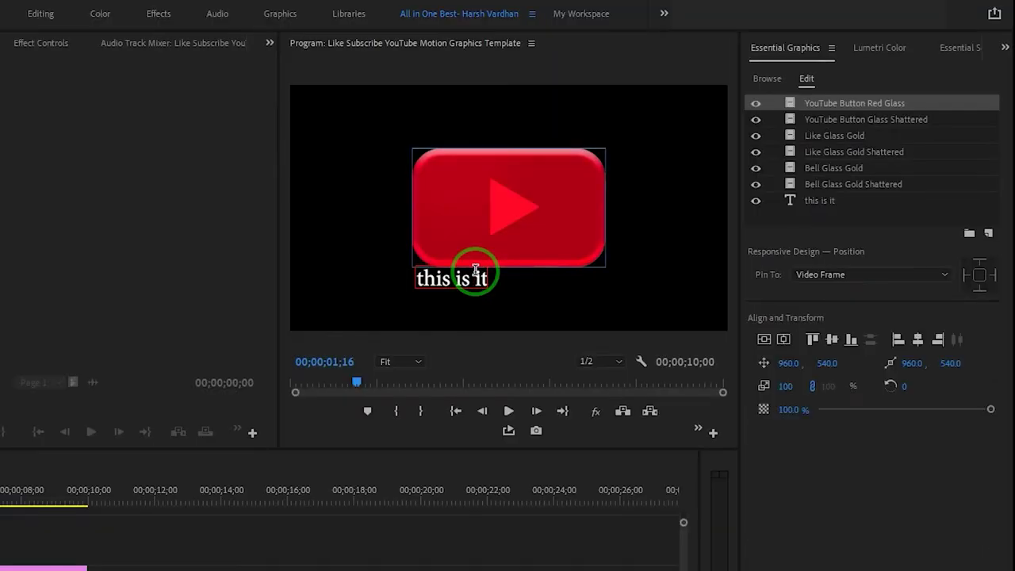
Hide all six image layers and the "this is it" text layer in the graphic.
click(503, 260)
click(755, 103)
click(756, 119)
click(755, 136)
click(755, 151)
click(755, 167)
click(756, 183)
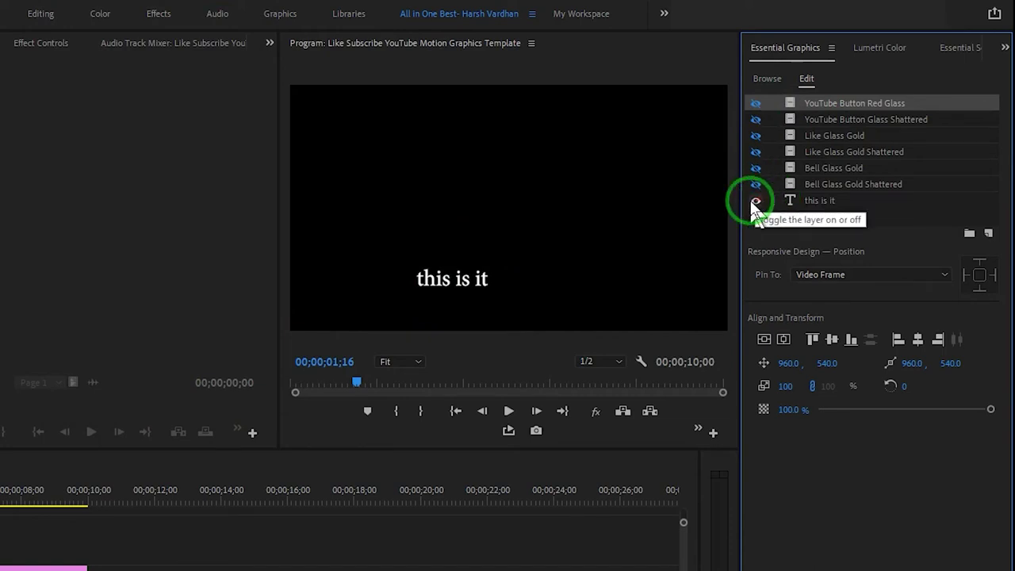
click(756, 201)
click(845, 186)
click(754, 185)
Reorder the image layers so the two bells come first, the two YouTube buttons follow, and Like Glass Gold Shattered sits above Like Glass Gold.
drag(821, 139, 901, 199)
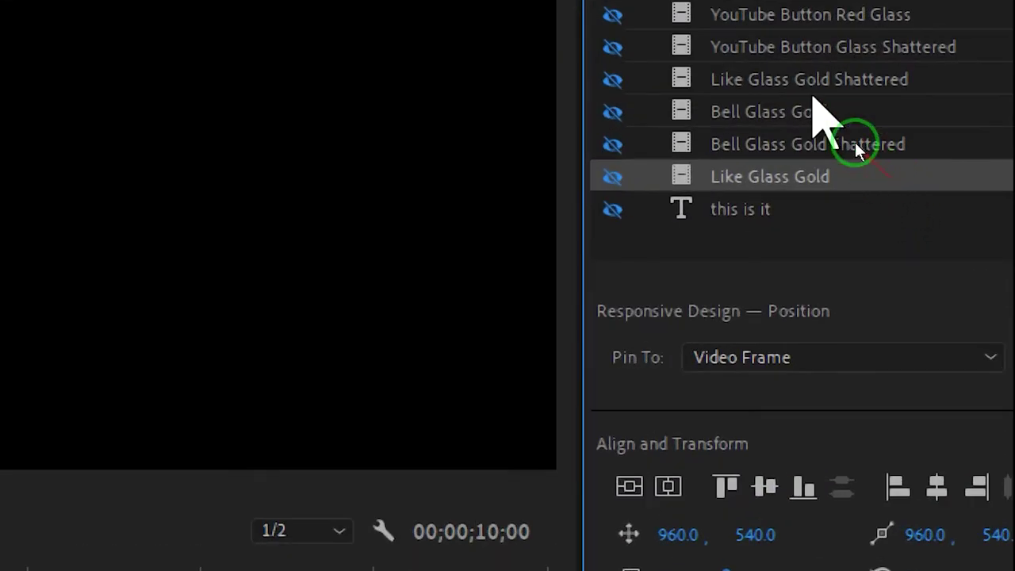
drag(822, 82, 849, 172)
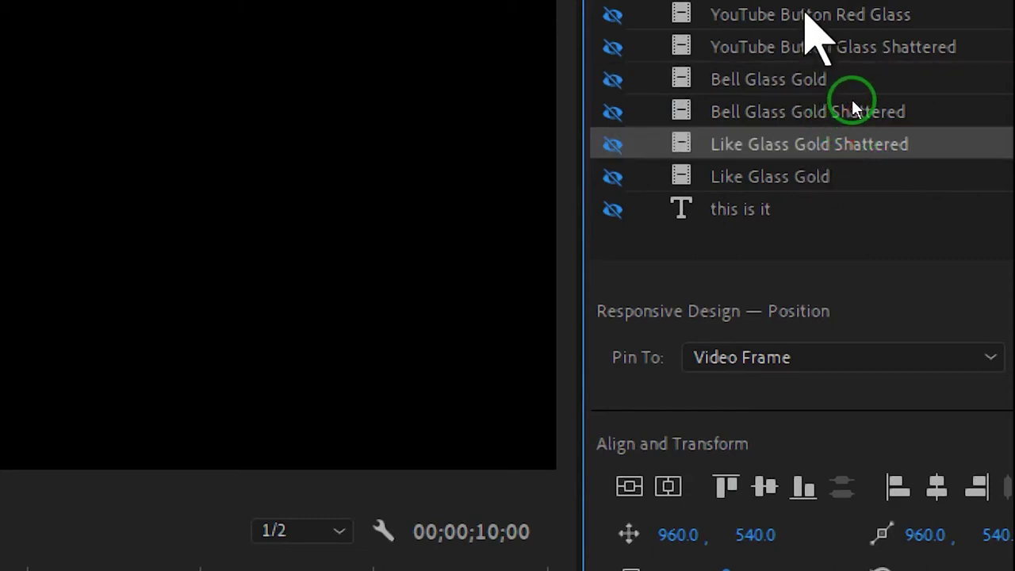
drag(804, 13, 806, 139)
drag(852, 165, 852, 123)
drag(802, 20, 824, 94)
drag(797, 14, 868, 62)
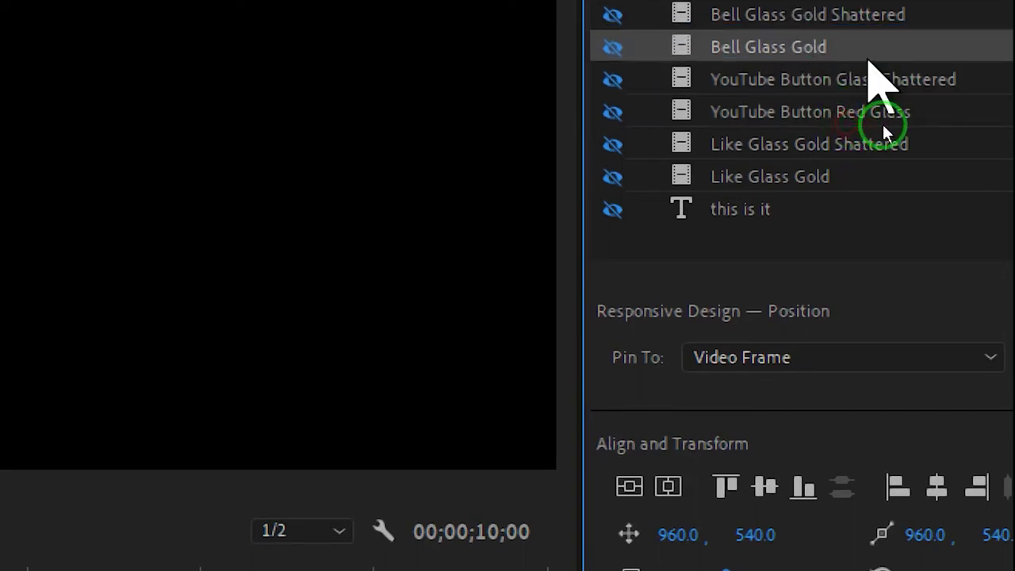
click(876, 14)
Show the Like Glass Gold layer and move the thumb image to the frame's lower-left area, at about 475.8, 766.8.
click(830, 187)
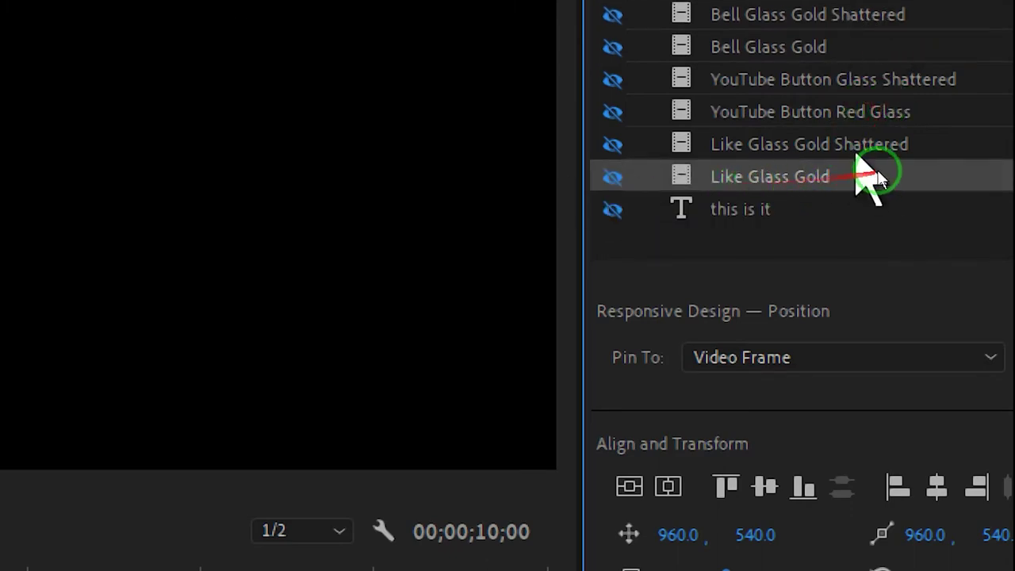
click(793, 150)
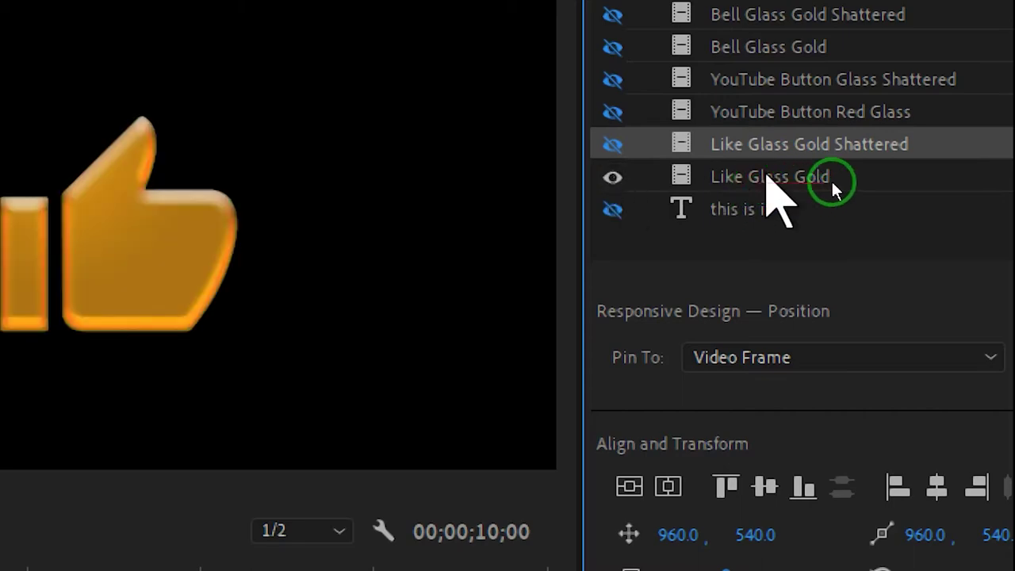
click(830, 181)
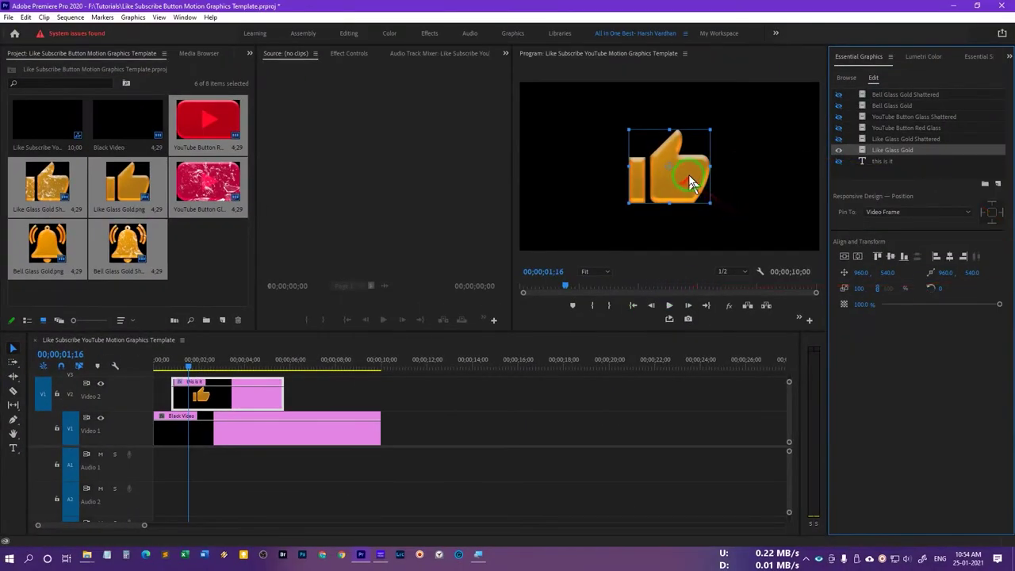
drag(689, 183, 615, 217)
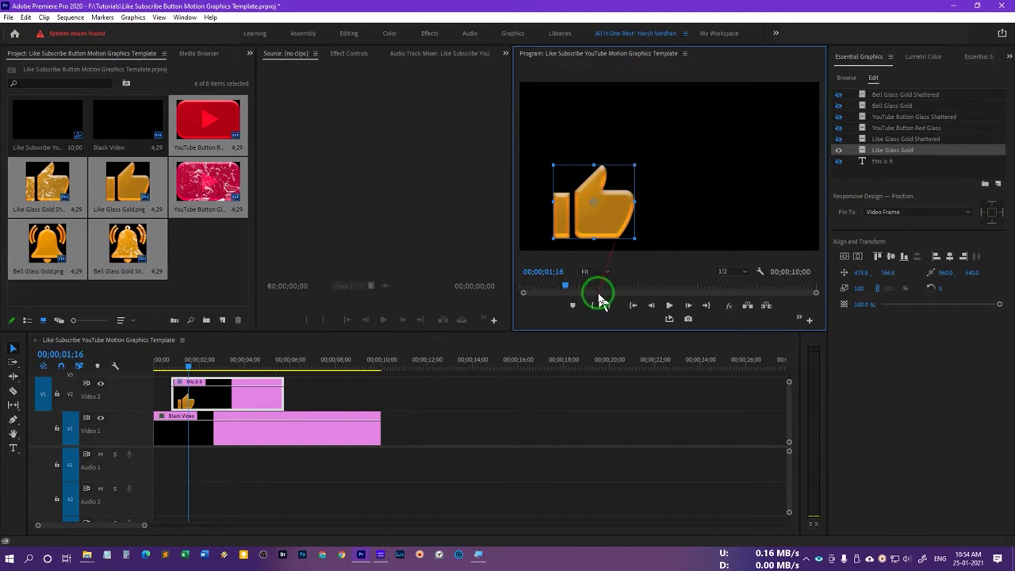
Turn on Safe Margins for the program preview.
click(551, 292)
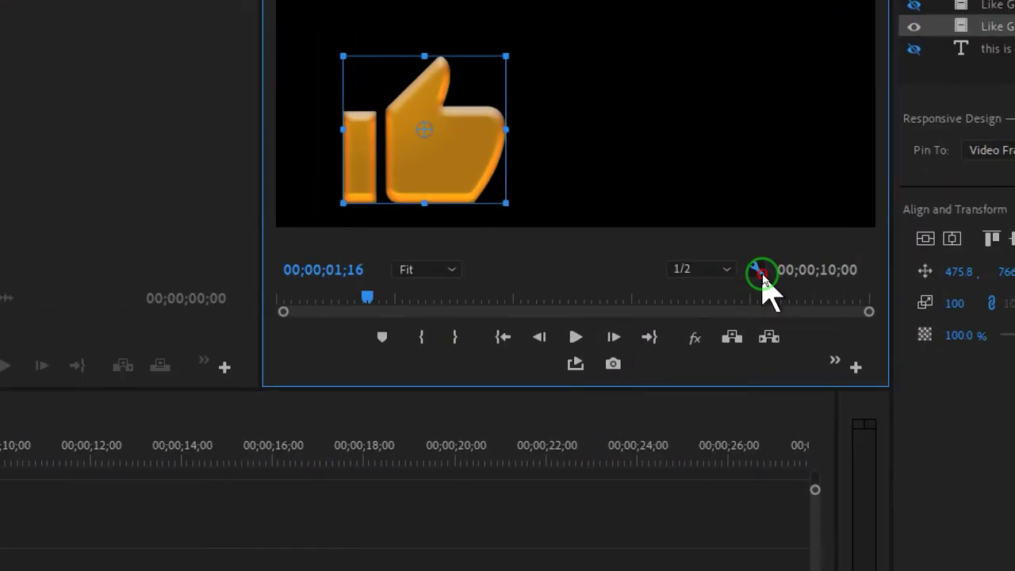
click(761, 273)
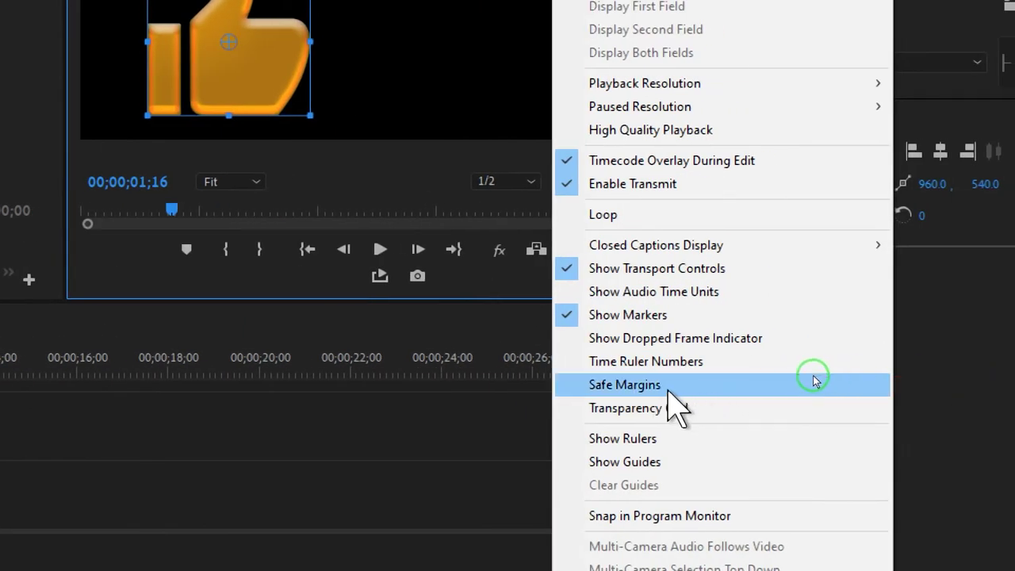
click(813, 380)
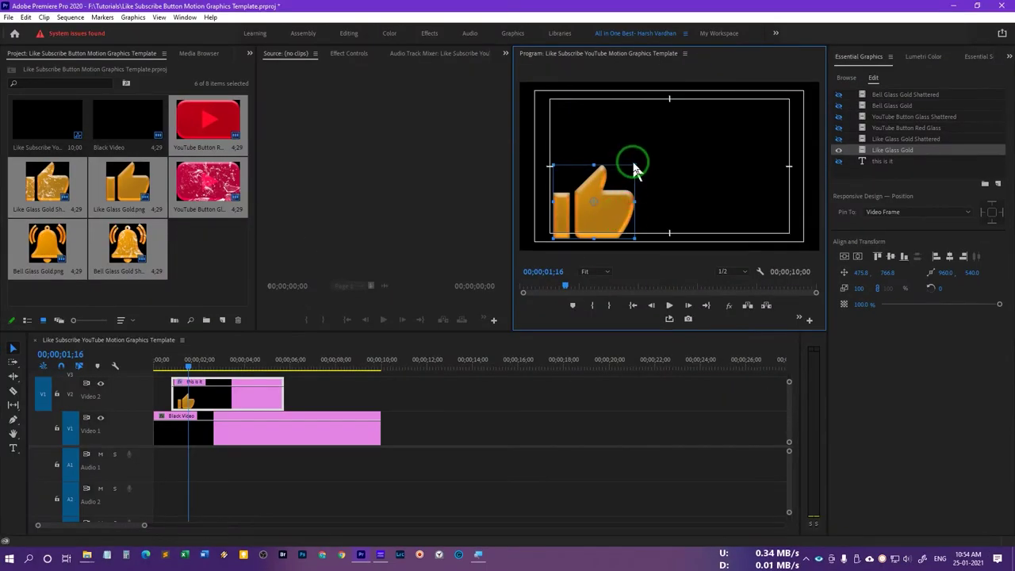
Scale the Like Glass Gold thumb to 34 at about 485.9, 797.3, and show the Like Glass Gold Shattered layer.
drag(634, 166, 612, 185)
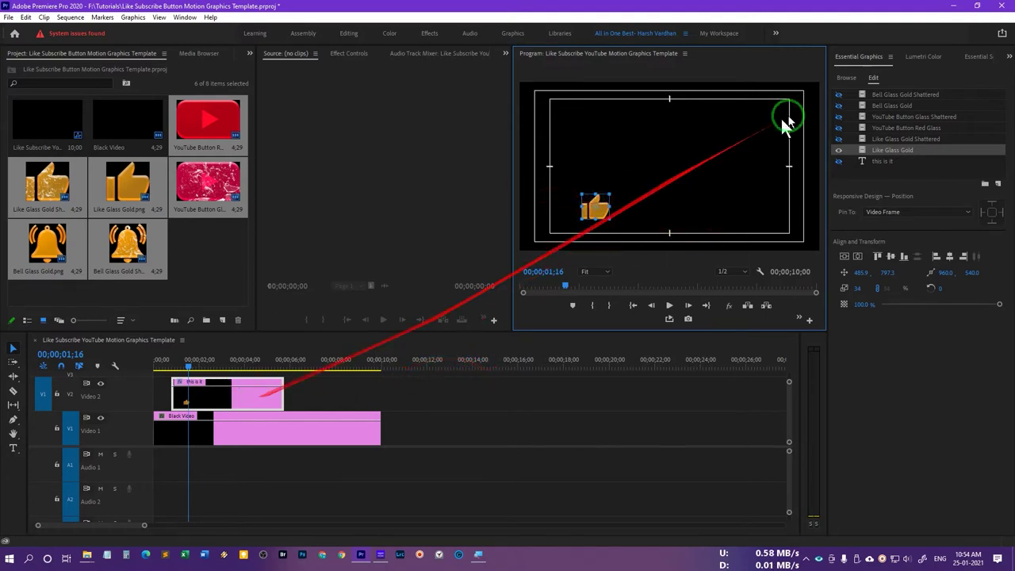
click(837, 140)
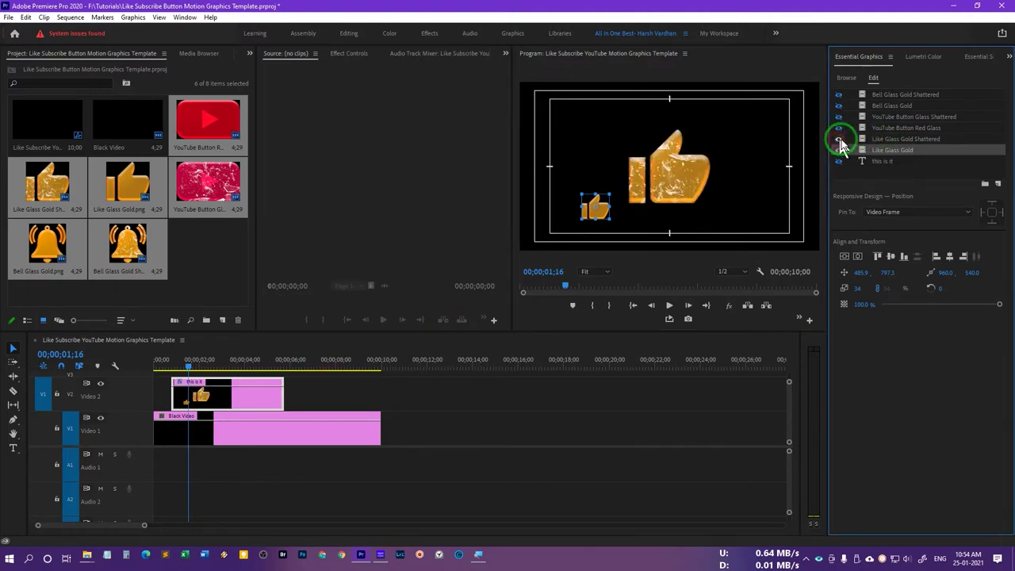
Select the Like Glass Gold layer and expand its properties in Effect Controls.
double_click(892, 152)
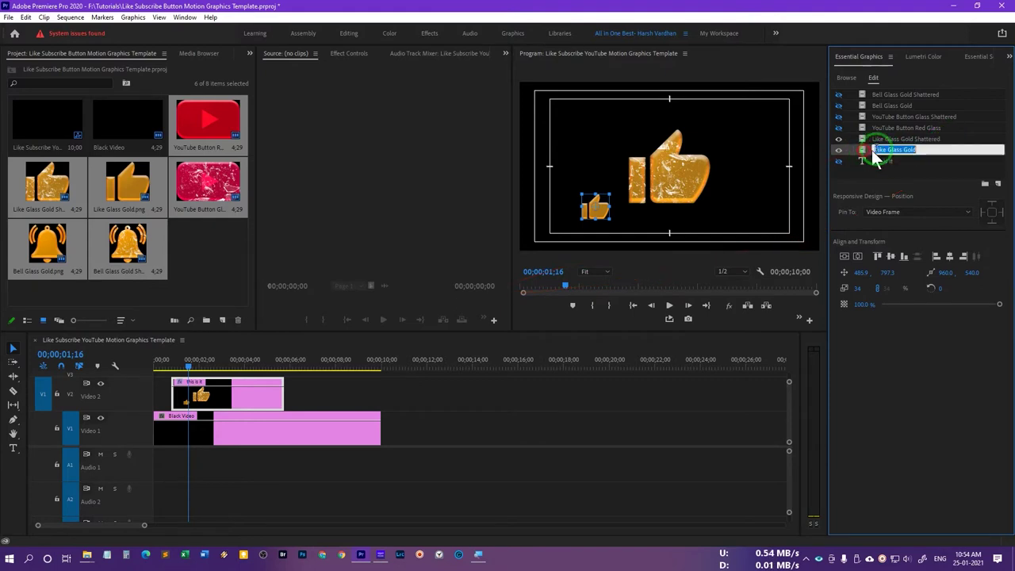
click(940, 163)
click(890, 151)
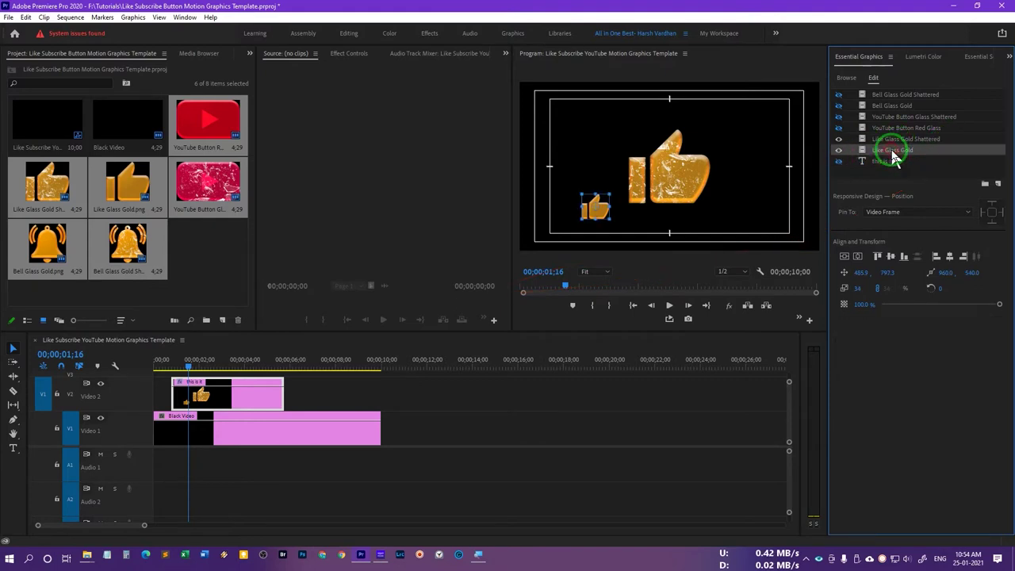
click(350, 53)
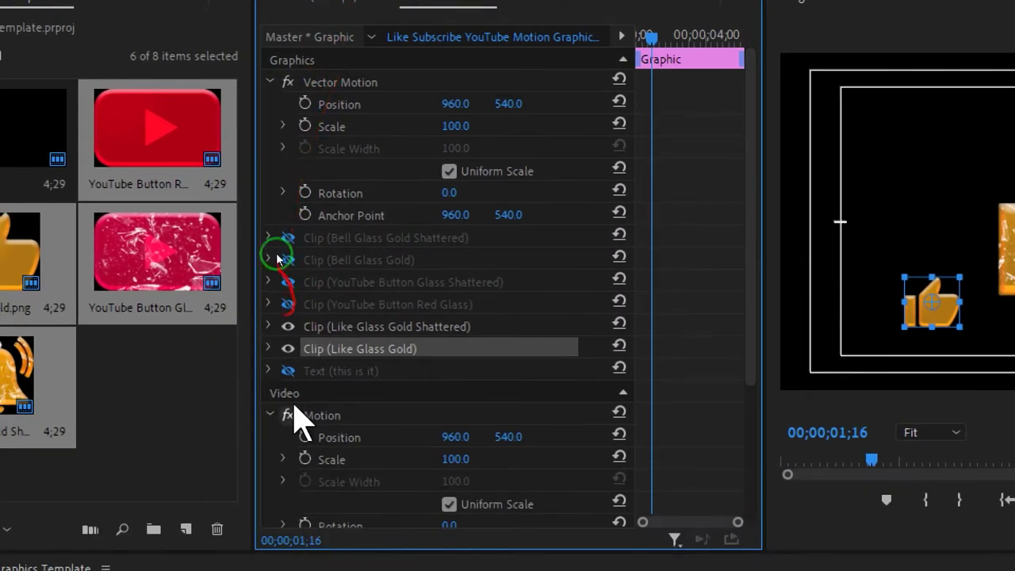
click(269, 349)
Try to copy the Position and Scale properties of the Like Glass Gold clip.
right_click(385, 350)
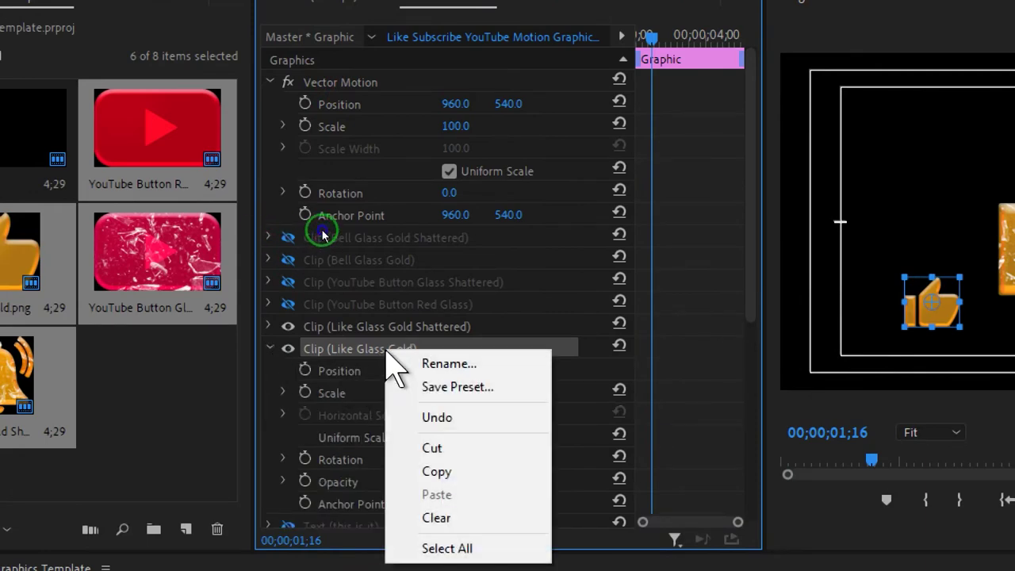
key(Escape)
click(339, 370)
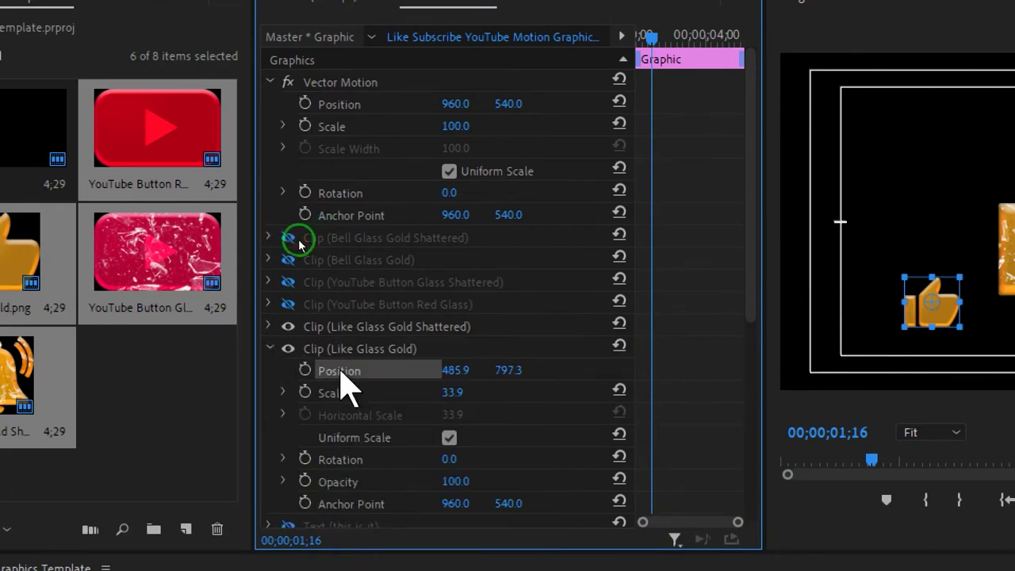
ctrl+click(349, 393)
right_click(393, 411)
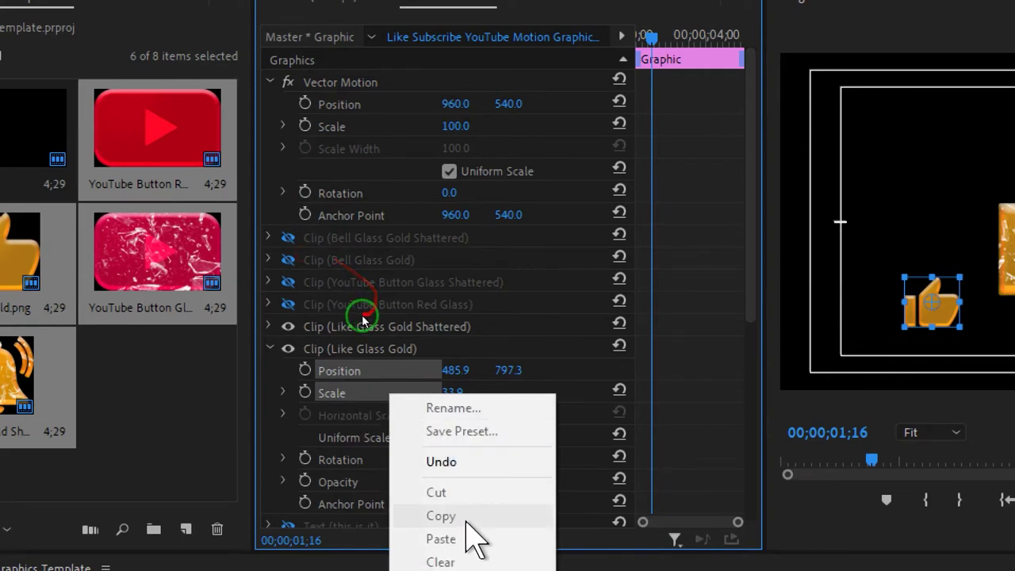
click(569, 367)
click(348, 370)
right_click(383, 369)
click(584, 389)
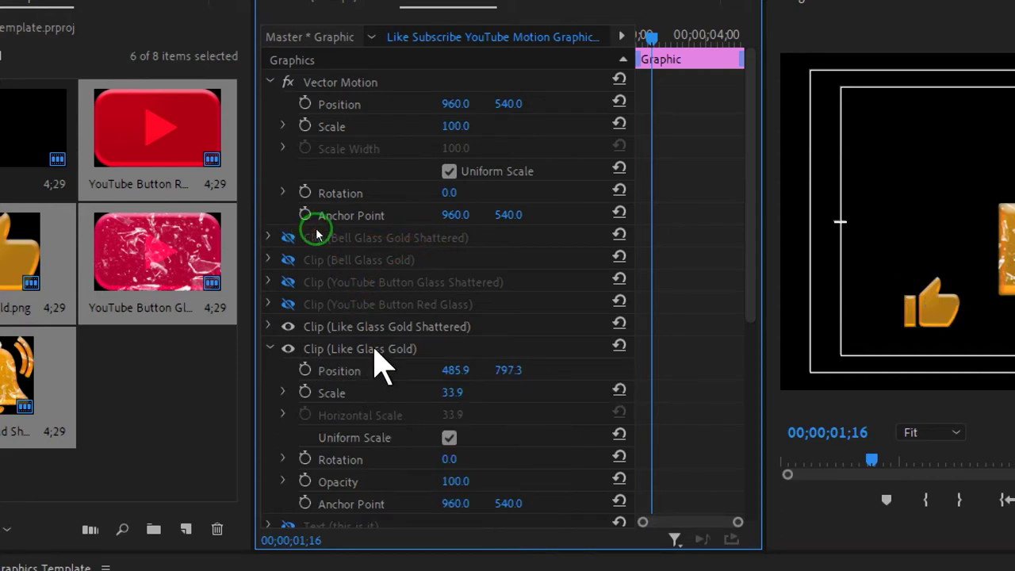
Match the Like Glass Gold Shattered layer's position to Like Glass Gold by setting it to 485.9, 797.3.
click(449, 370)
right_click(460, 371)
click(385, 441)
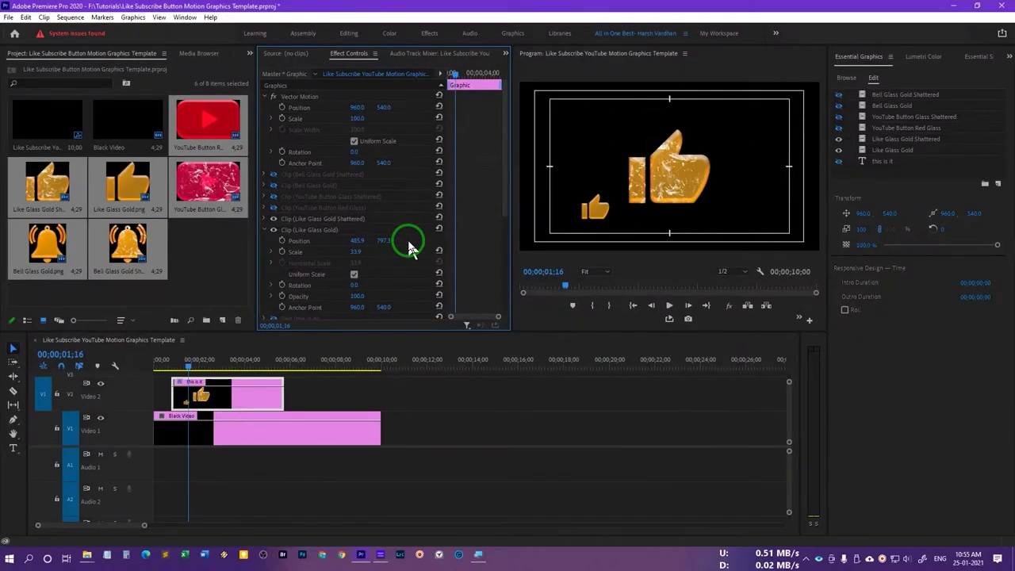
click(935, 139)
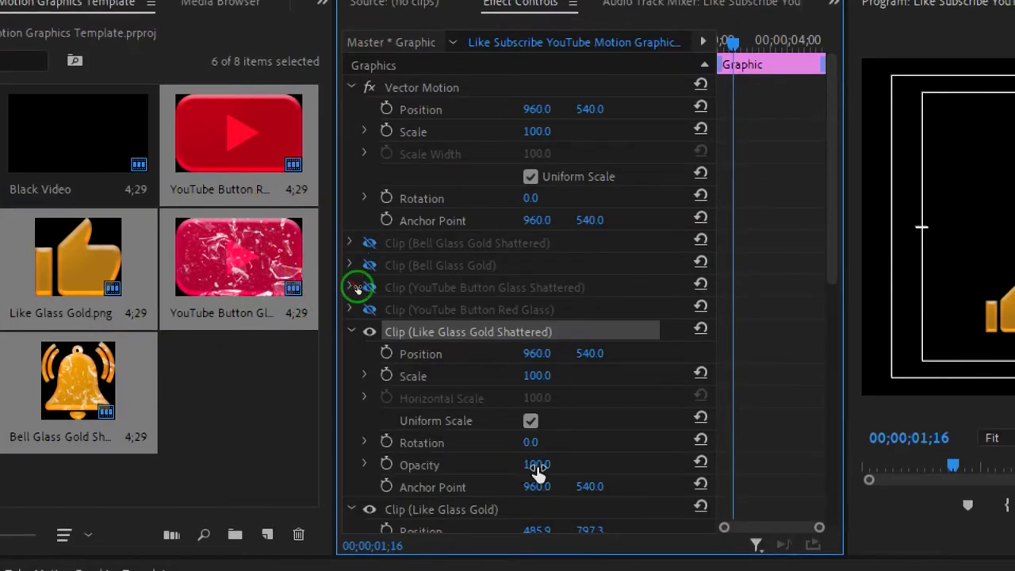
scroll(600, 483, down, 3)
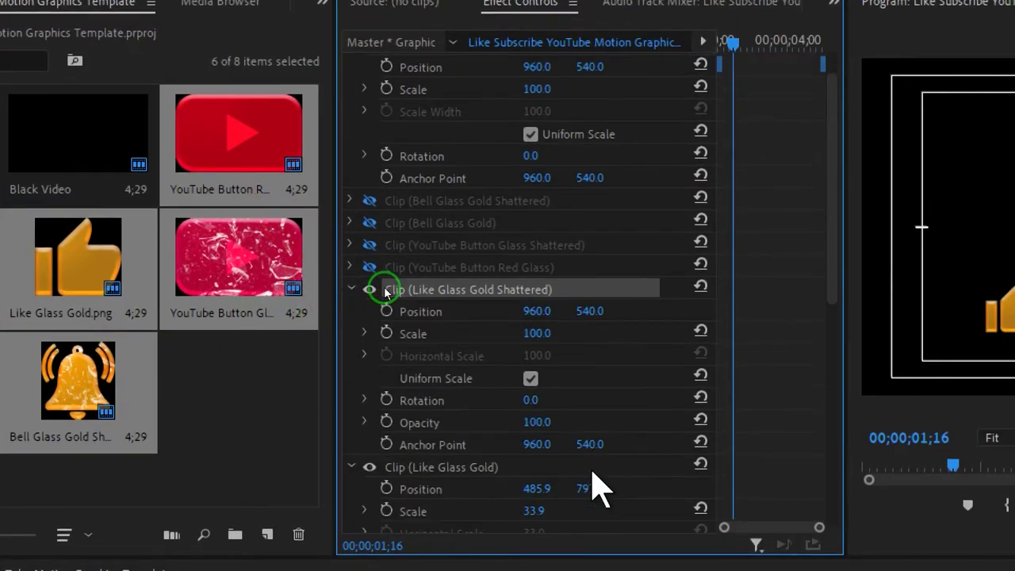
click(546, 269)
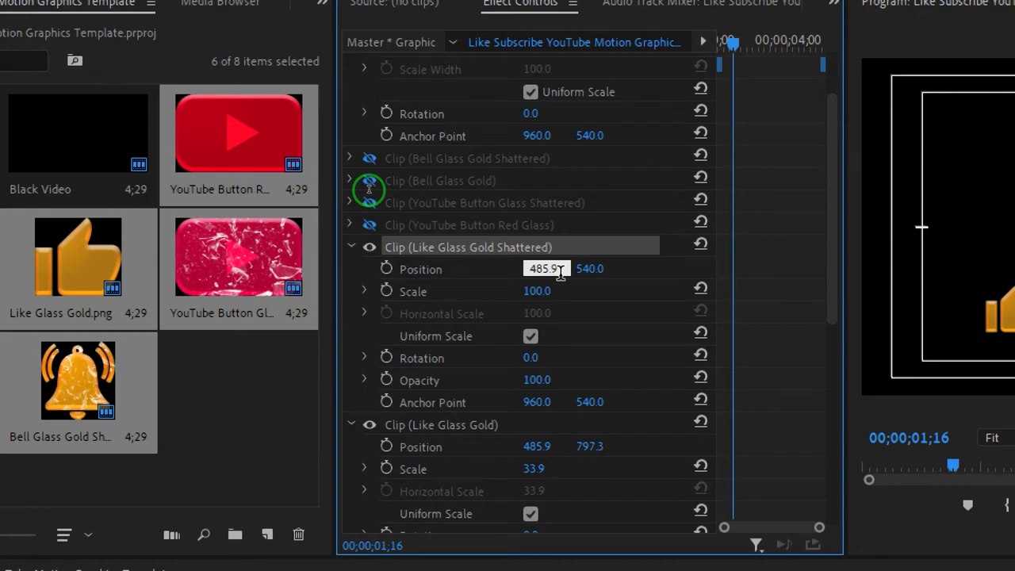
text(485.9)
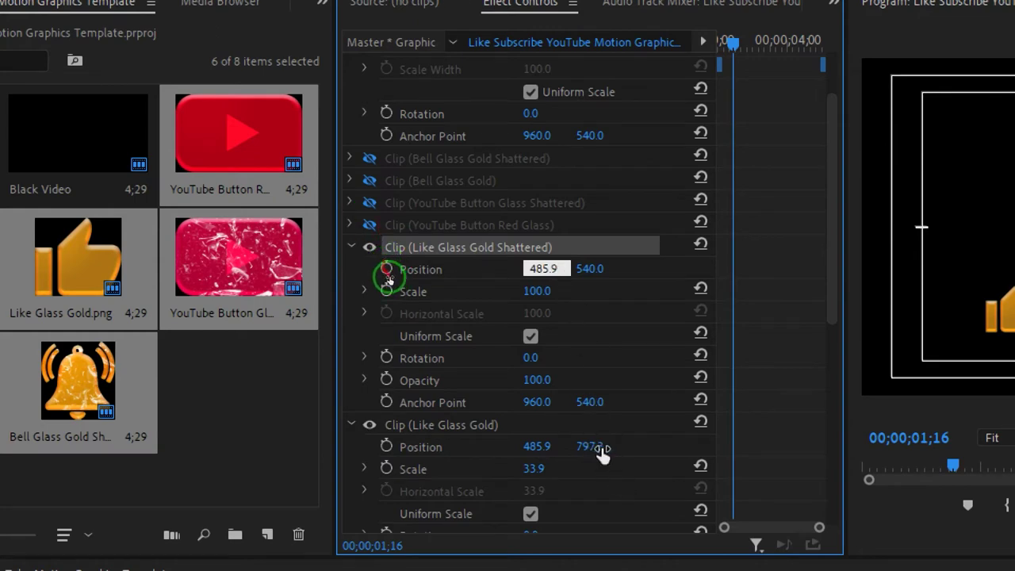
key(Return)
click(591, 446)
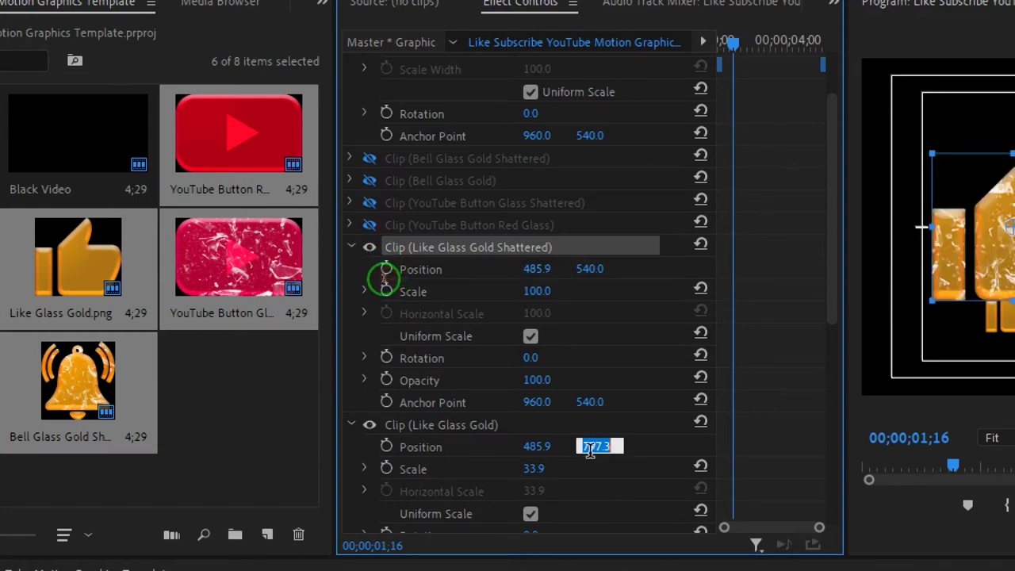
click(599, 267)
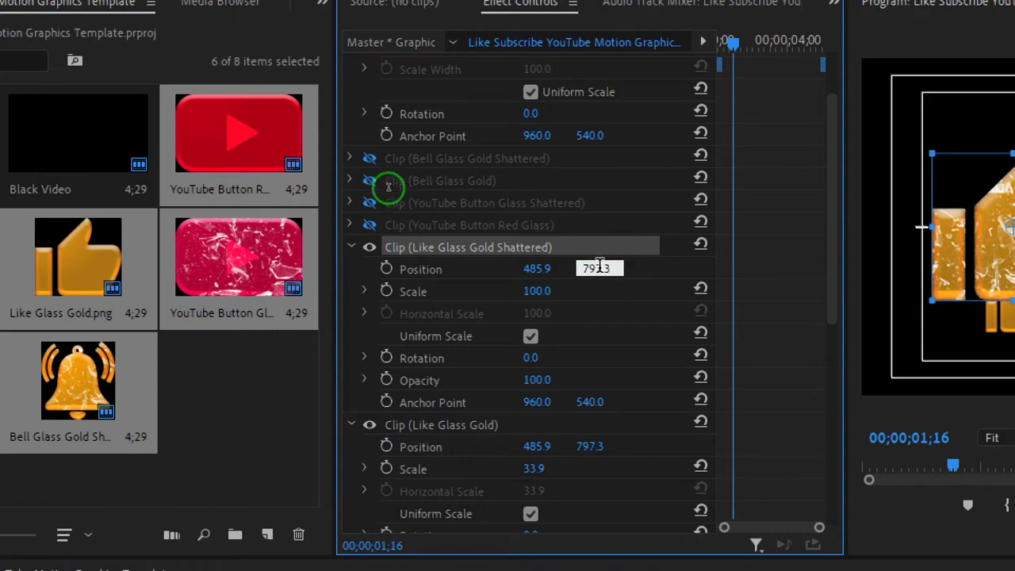
Set the Like Glass Gold Shattered layer's scale to 33.9, the same as Like Glass Gold.
click(547, 467)
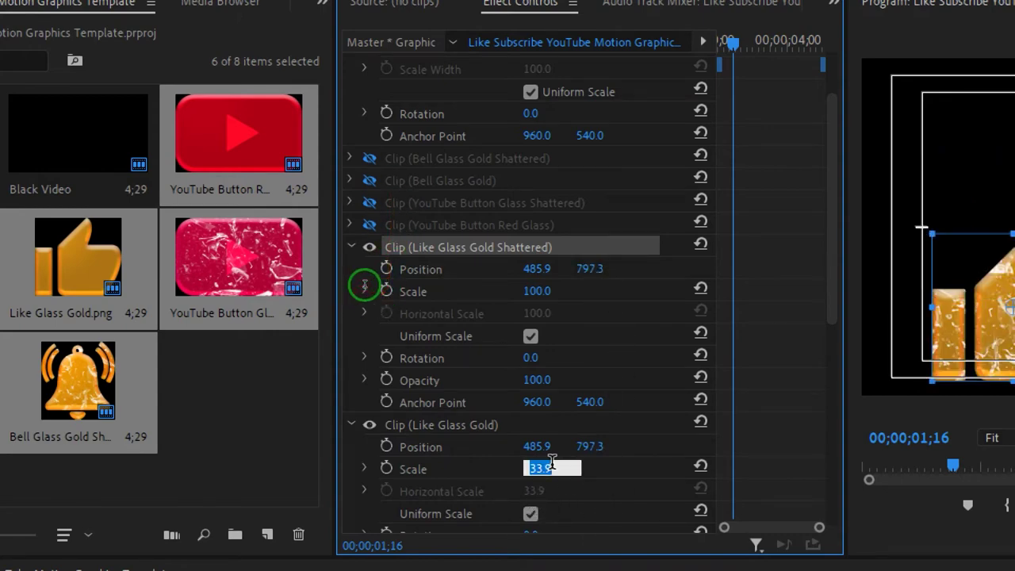
click(551, 289)
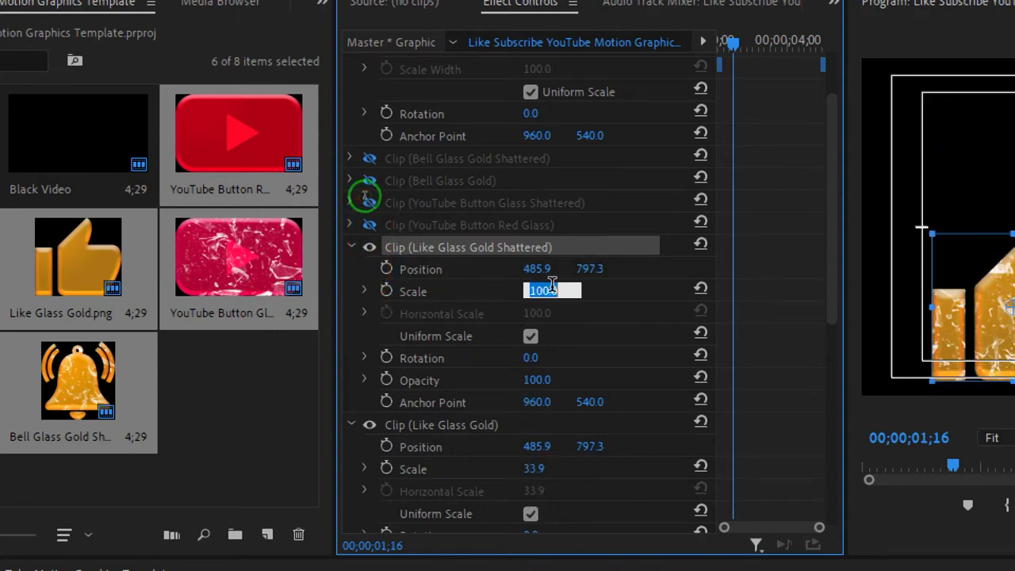
text(33.9)
click(626, 309)
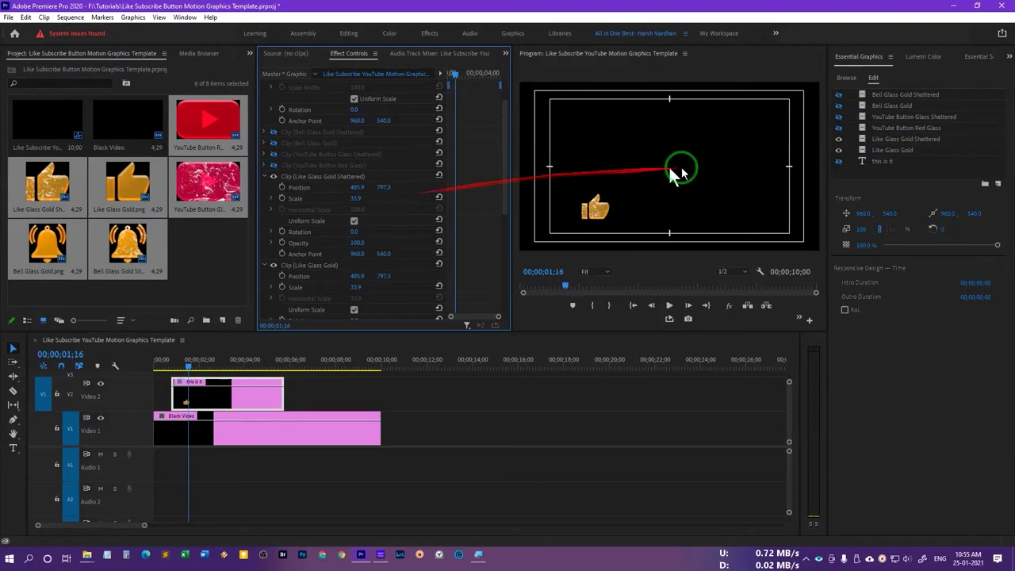
Toggle the Like Glass Gold Shattered layer off and on to compare its alignment with the intact thumb.
click(868, 161)
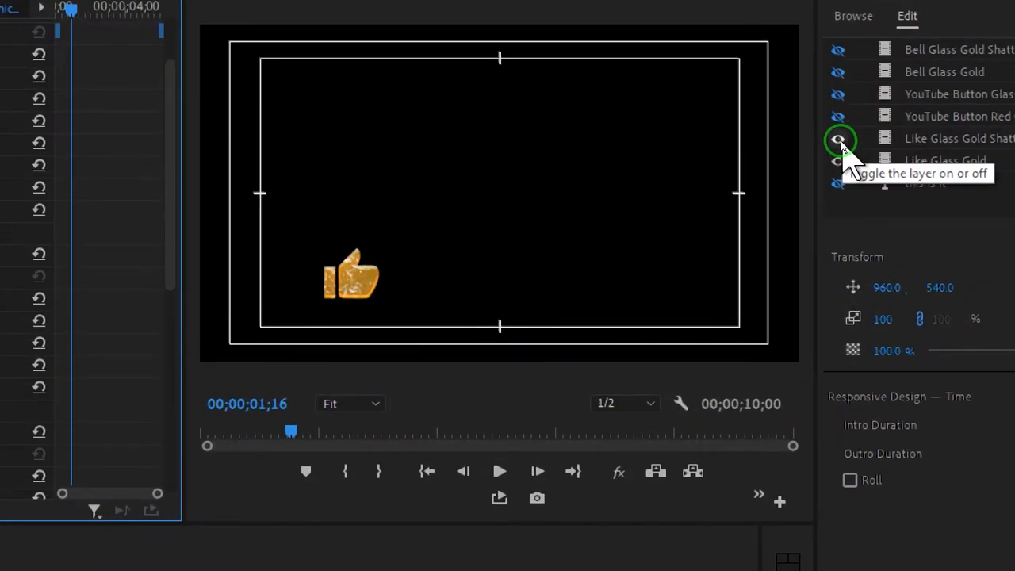
click(840, 142)
click(840, 142)
click(840, 142)
click(840, 142)
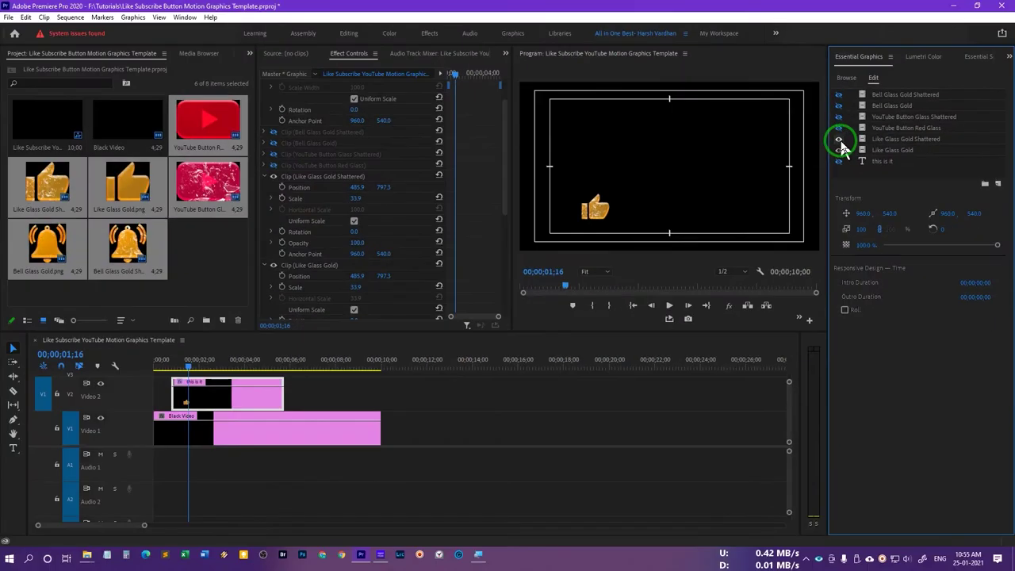
Show the YouTube Button Red Glass layer, scale it to 30 and place it at the frame's lower center, about 960.0, 790.5.
click(888, 129)
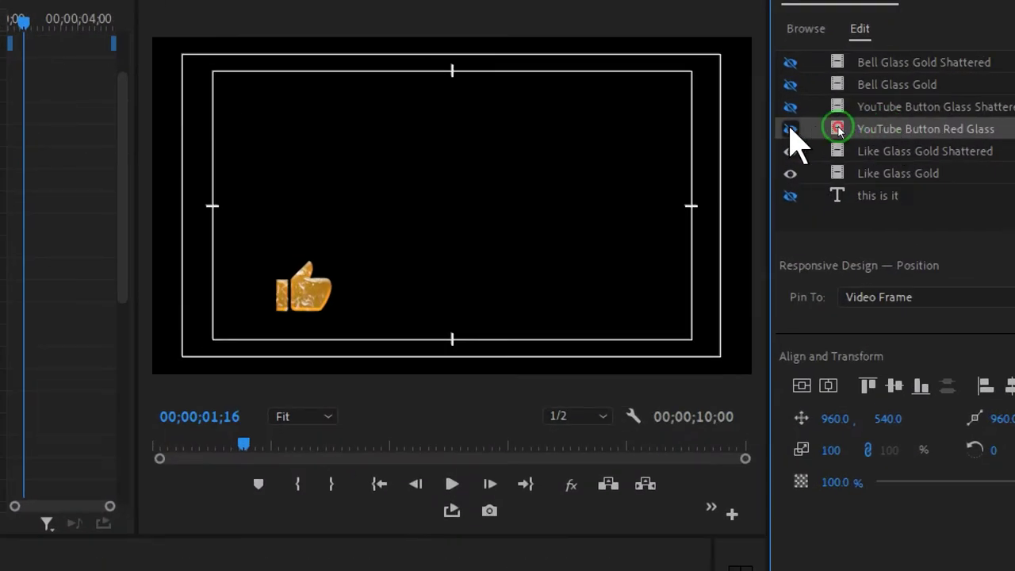
click(790, 129)
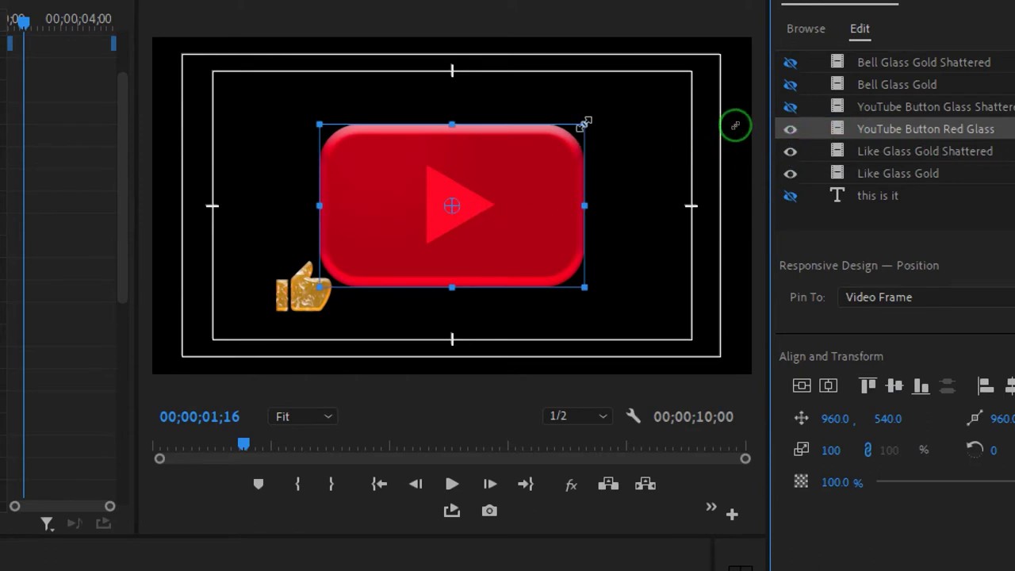
drag(584, 125, 467, 287)
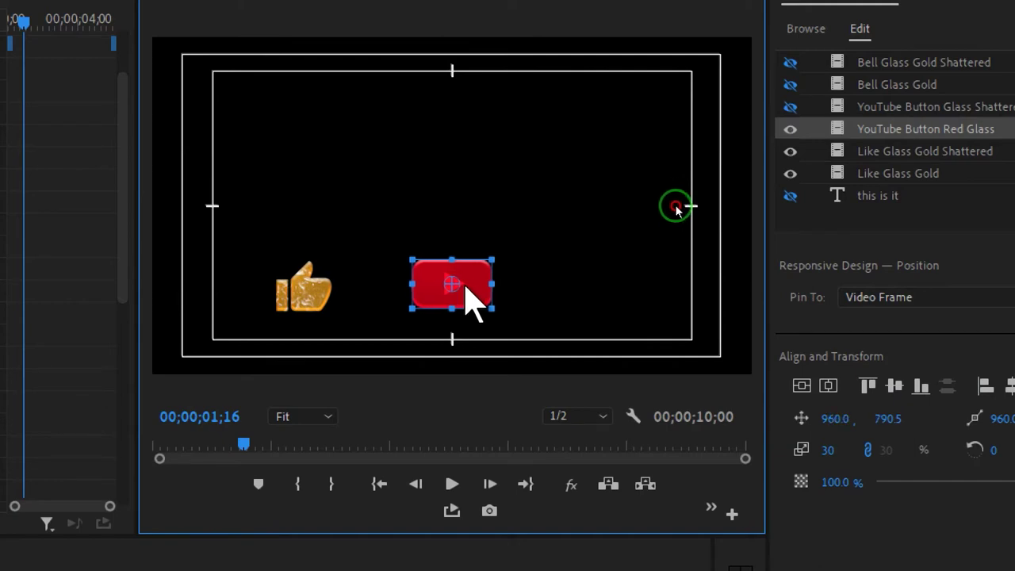
Show the YouTube Button Glass Shattered layer and set its vertical position to 790.5 to match the Red Glass button.
click(790, 106)
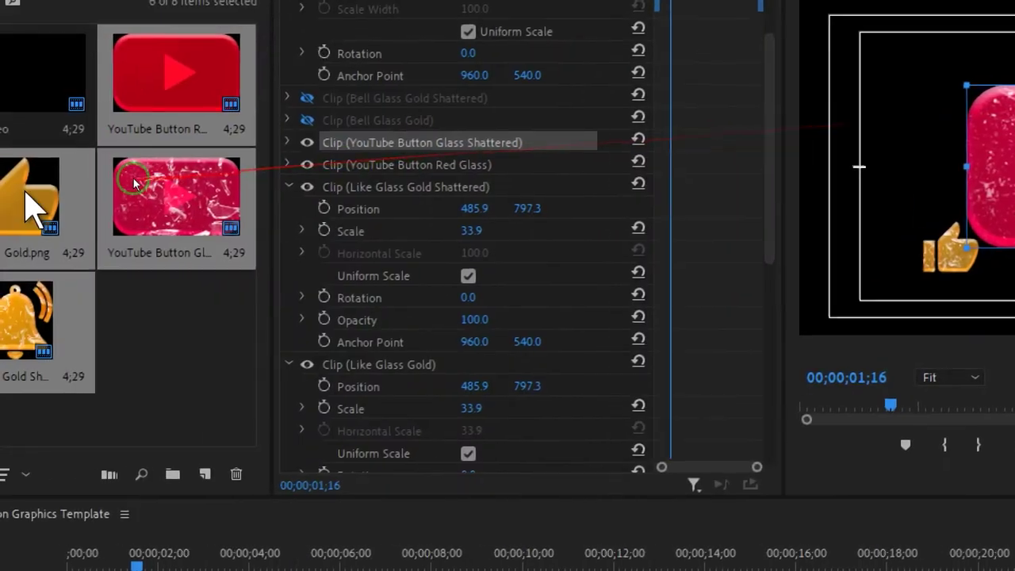
click(363, 164)
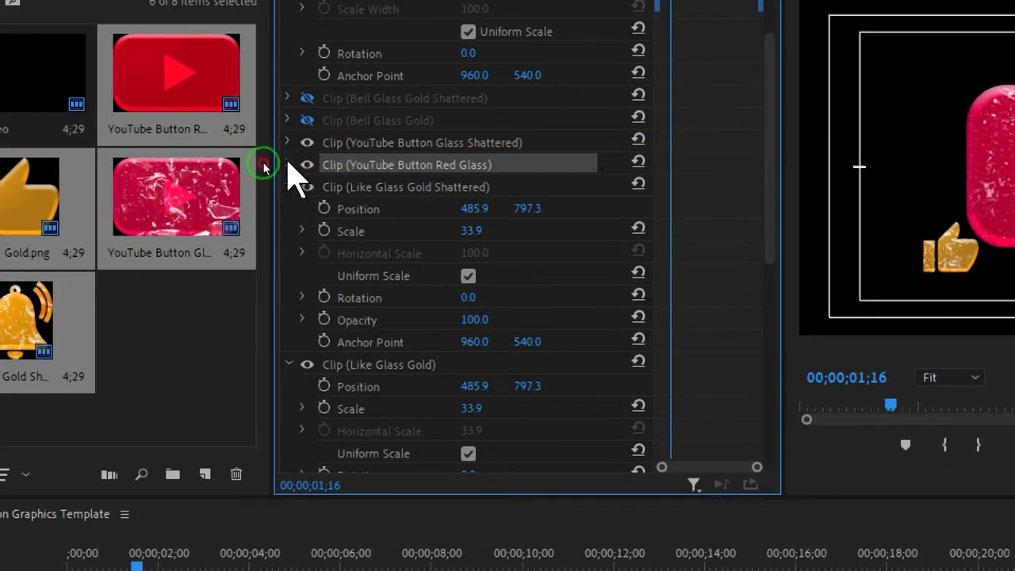
click(288, 164)
click(288, 143)
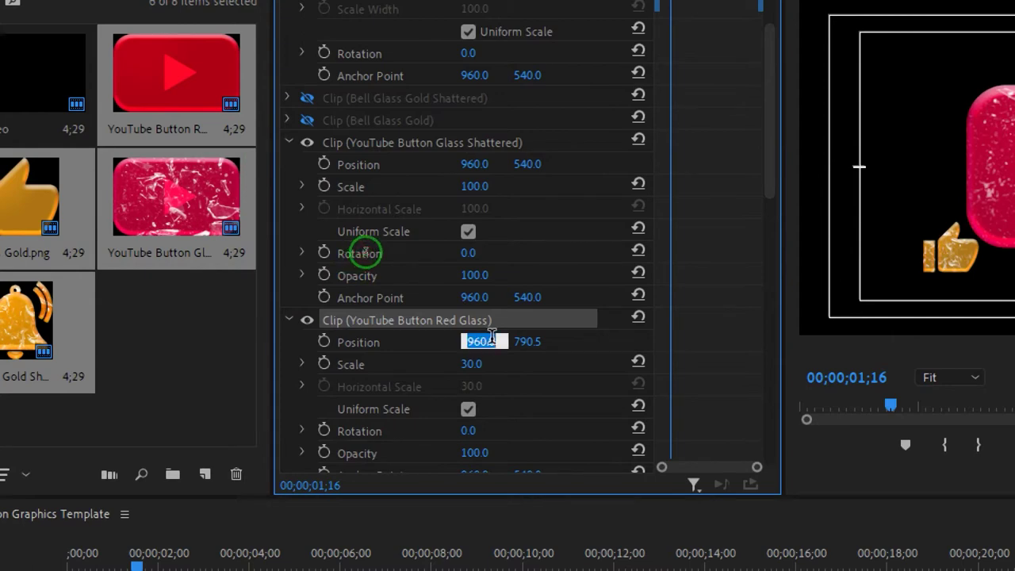
click(362, 165)
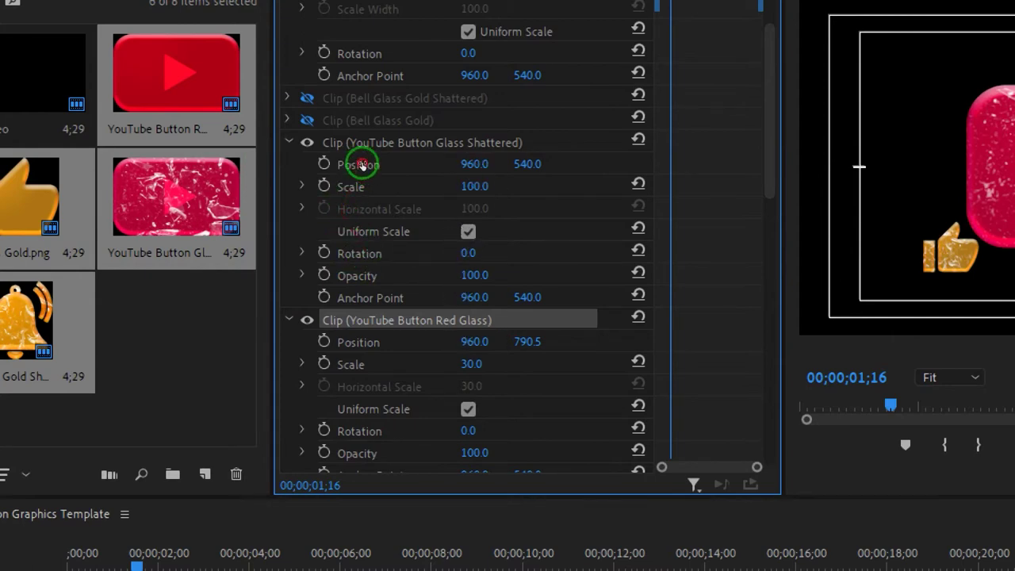
click(555, 339)
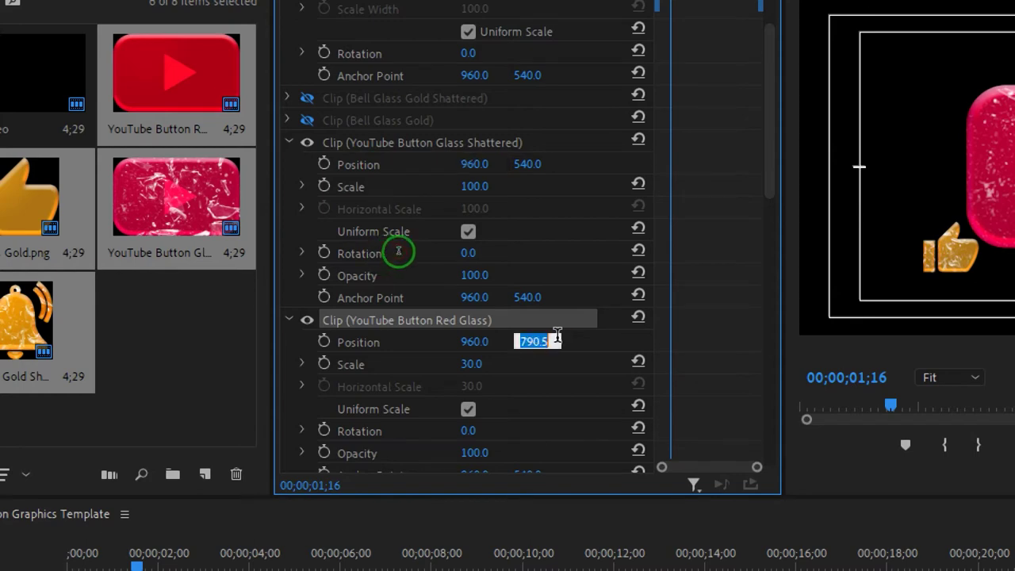
click(527, 165)
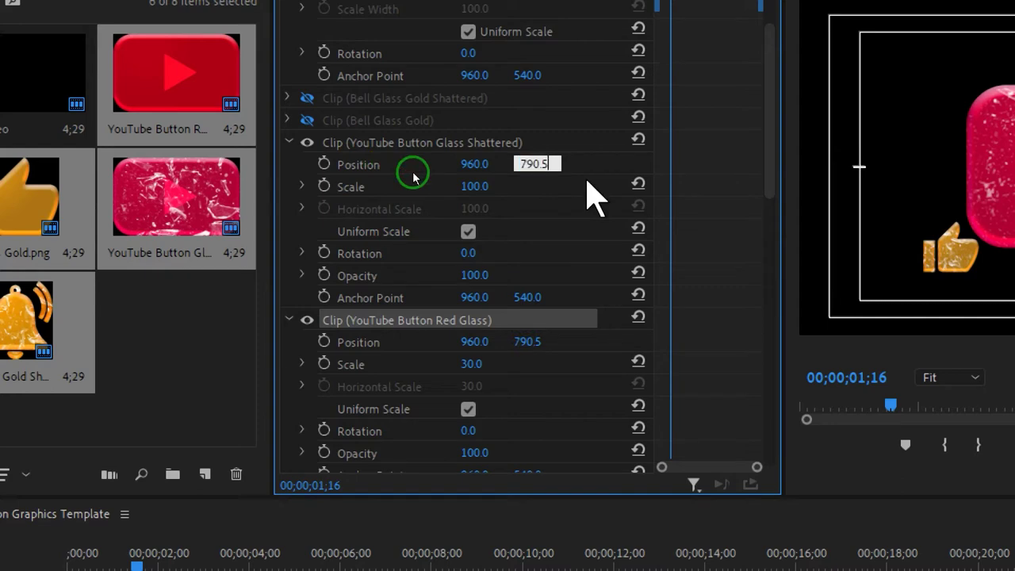
Set the YouTube Button Glass Shattered layer's scale to 30, and toggle its visibility to check the overlap.
click(472, 363)
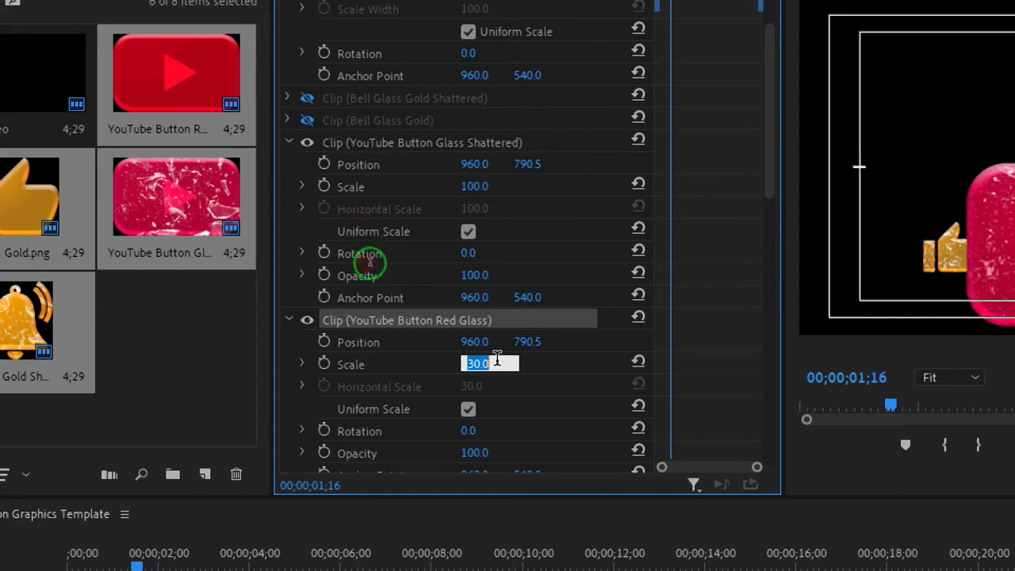
click(507, 185)
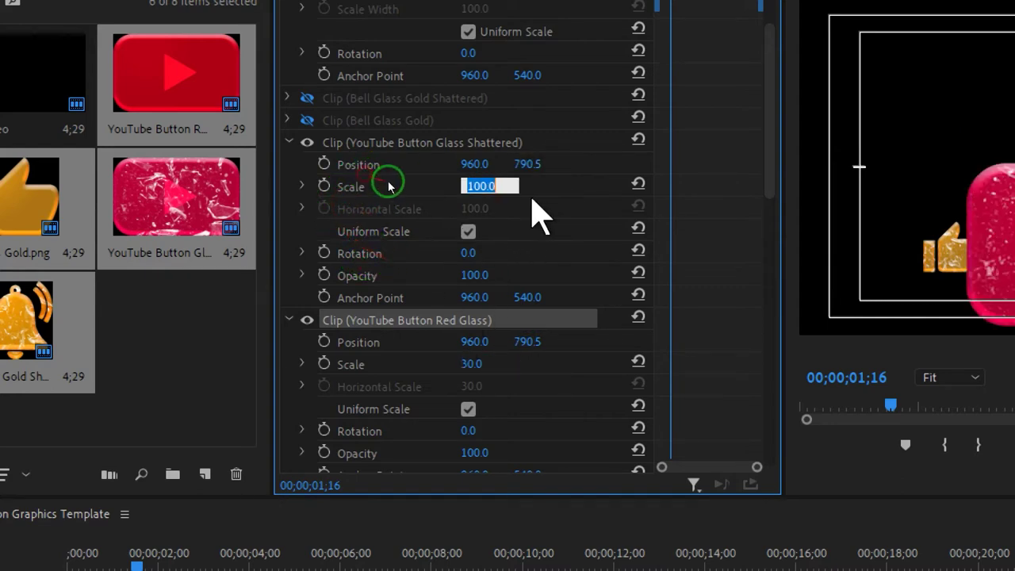
click(398, 173)
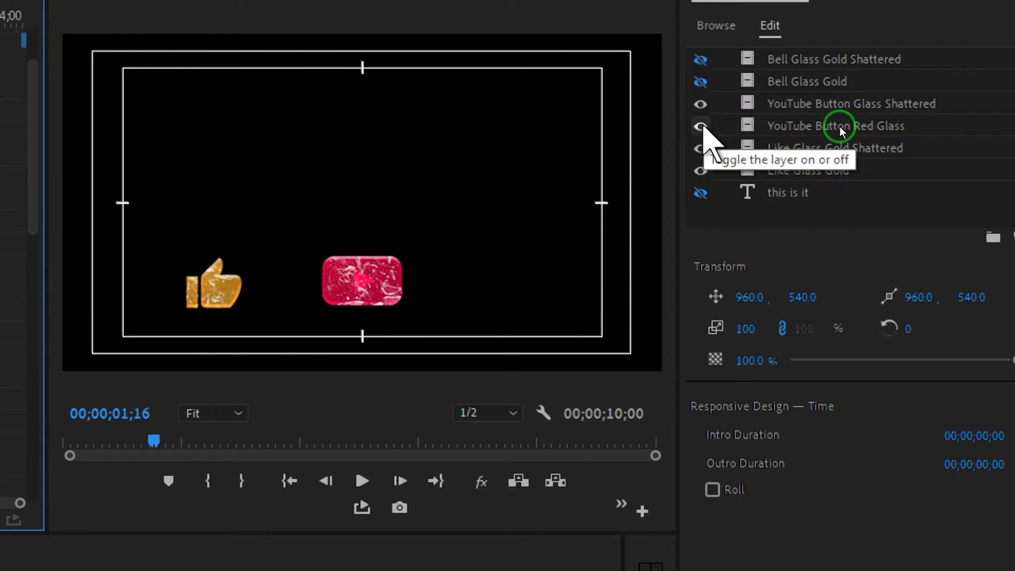
click(701, 105)
click(702, 107)
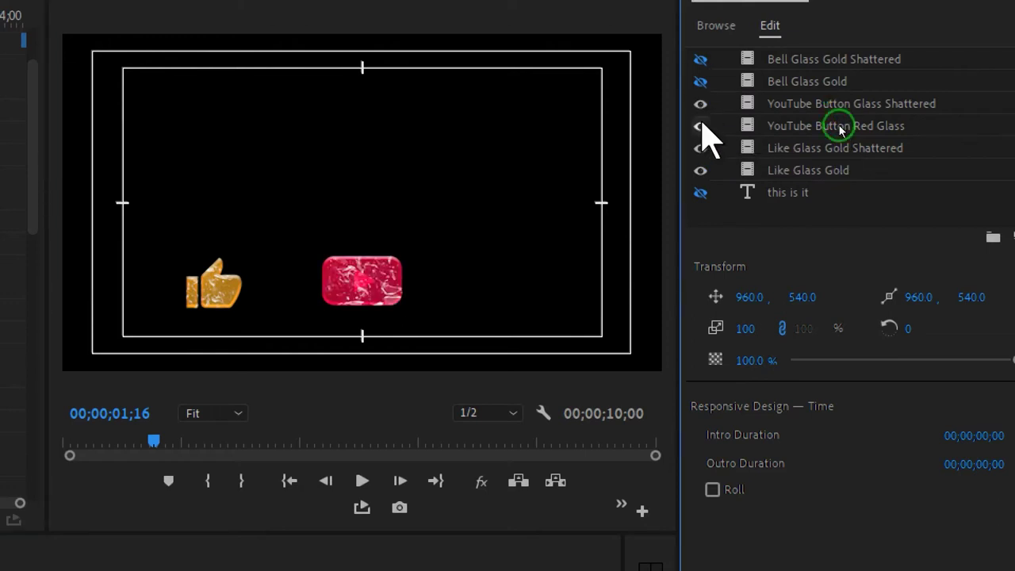
Show the Bell Glass Gold layer, scale it to about 35 and place it in the frame's lower-right area at about 1413.8, 780.4.
click(700, 81)
click(766, 82)
drag(358, 202, 497, 274)
Match Bell Glass Gold Shattered to the intact bell by setting its position to 1413.8, 780.4 and its scale to 35.
click(547, 320)
click(523, 143)
text(1413.8)
click(586, 320)
click(574, 142)
key(ctrl+v)
click(519, 343)
click(523, 165)
key(ctrl+v)
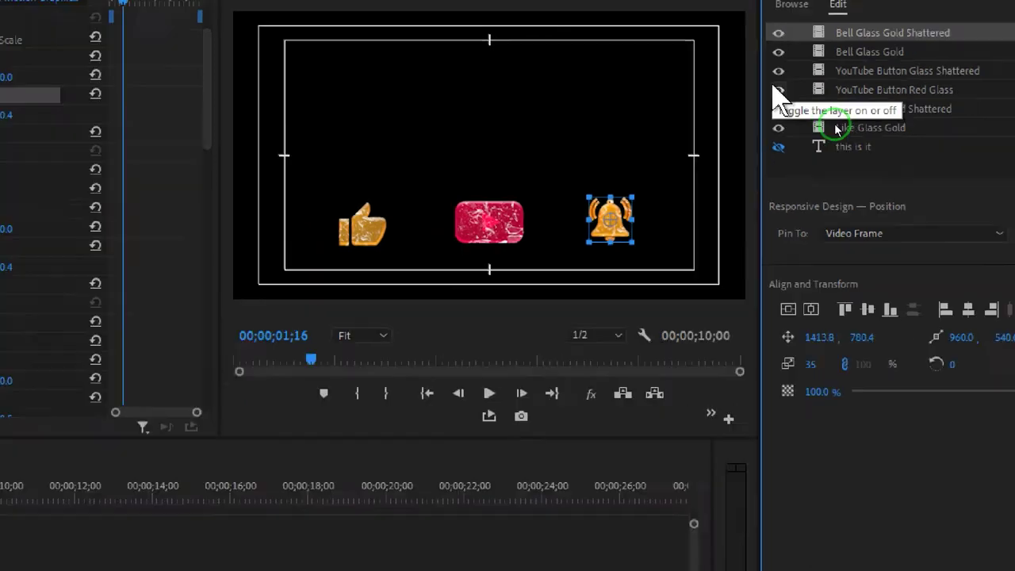
Save the project and start Position and Scale keyframes on the Like Glass Gold layer at 00;00;01;08.
key(ctrl+s)
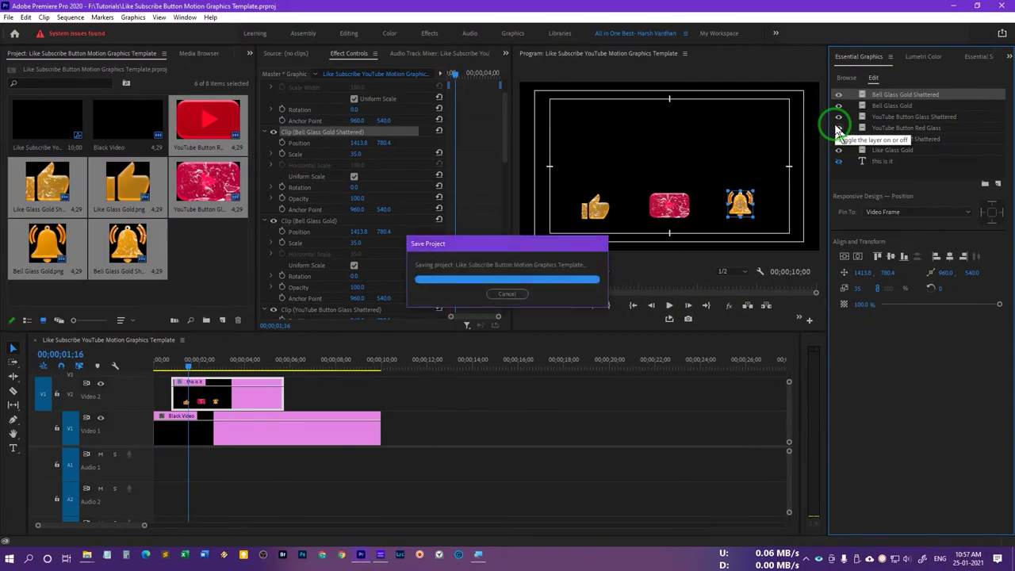
click(474, 415)
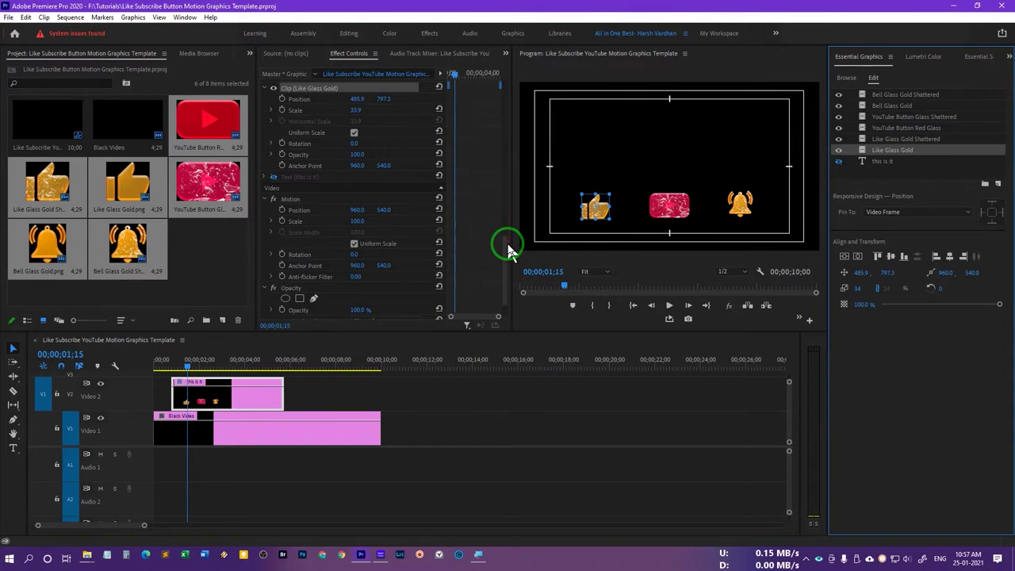
drag(508, 252, 334, 220)
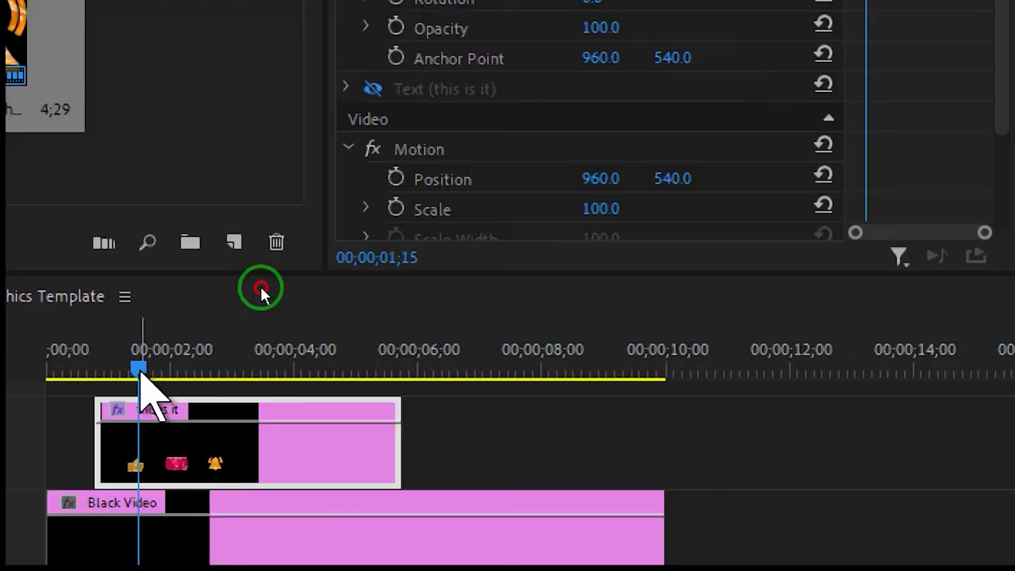
drag(41, 520, 29, 519)
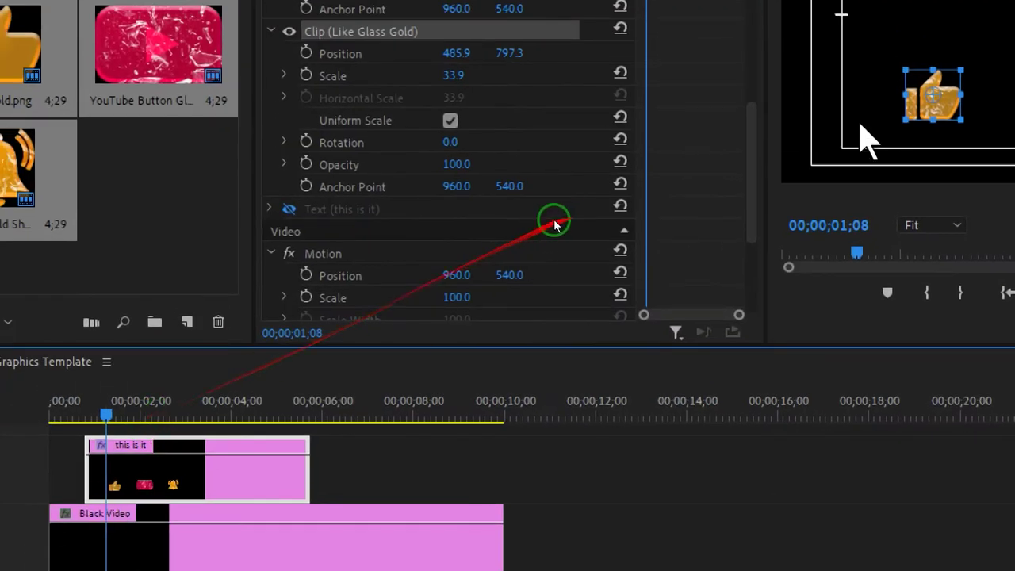
scroll(758, 163, up, 5)
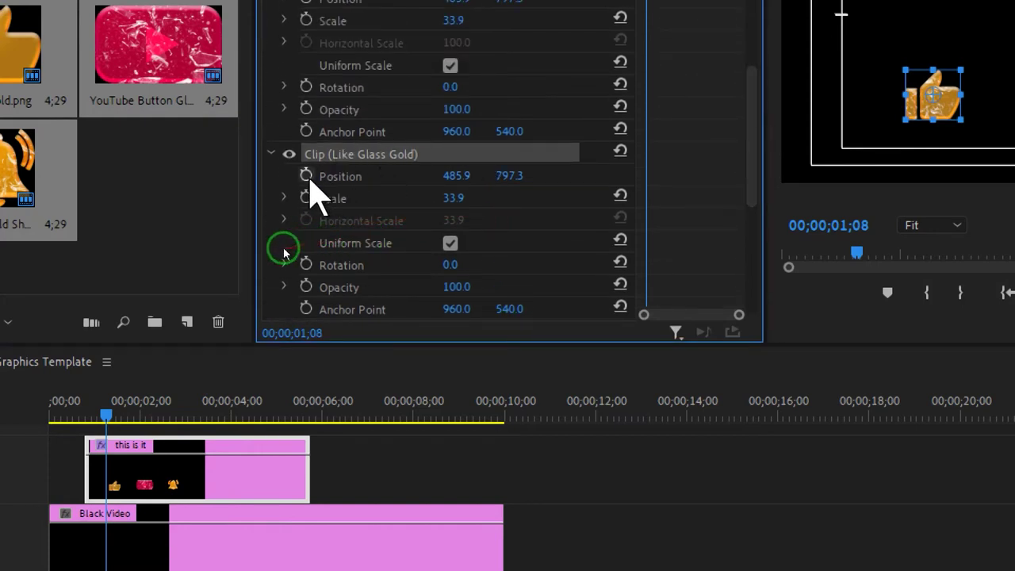
click(307, 176)
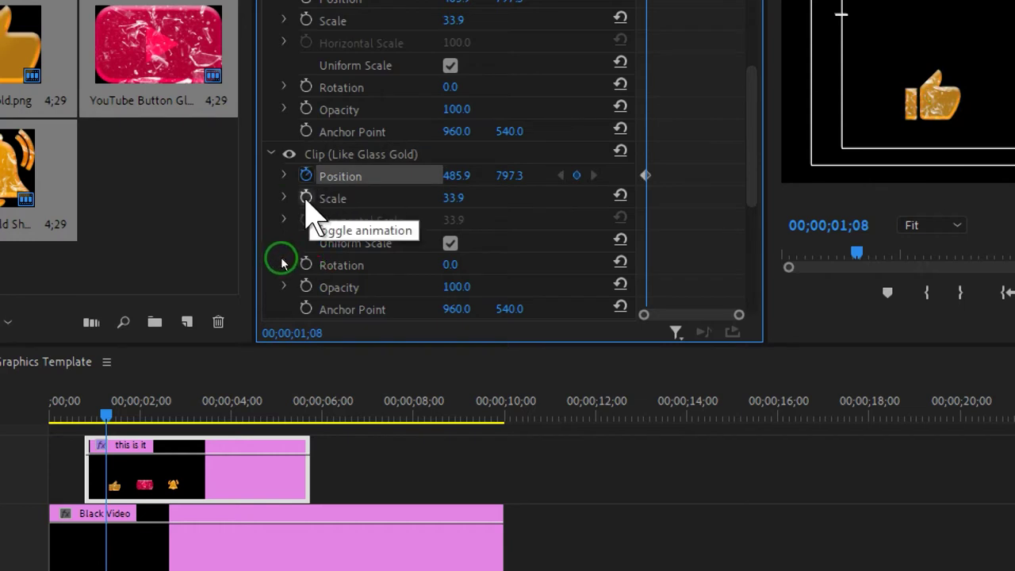
click(308, 198)
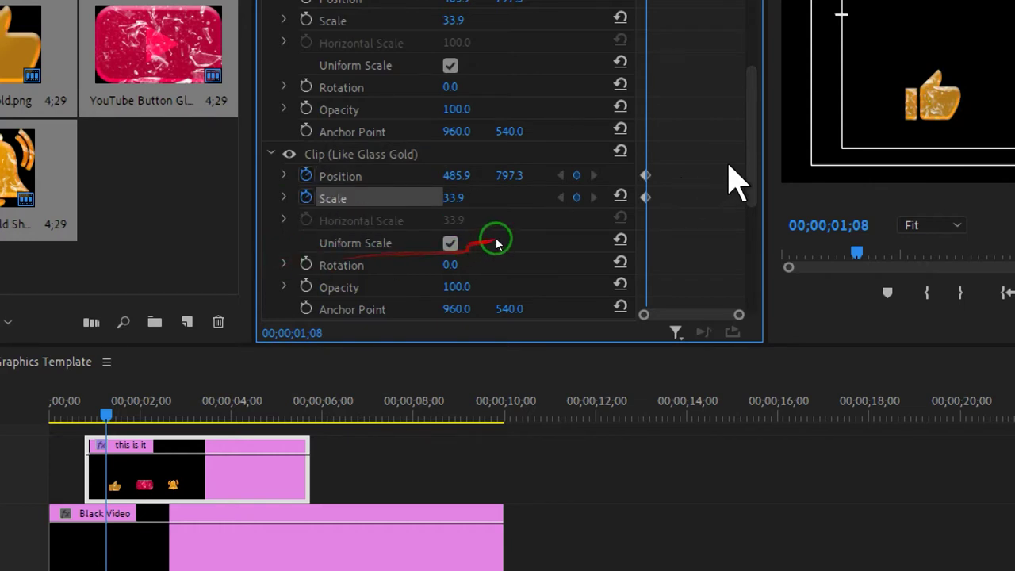
At 00;00;00;26, move Like Glass Gold below the frame with vertical position 1234.3 and add a Scale keyframe at 33.9.
scroll(506, 234, up, 2)
scroll(506, 230, down, 2)
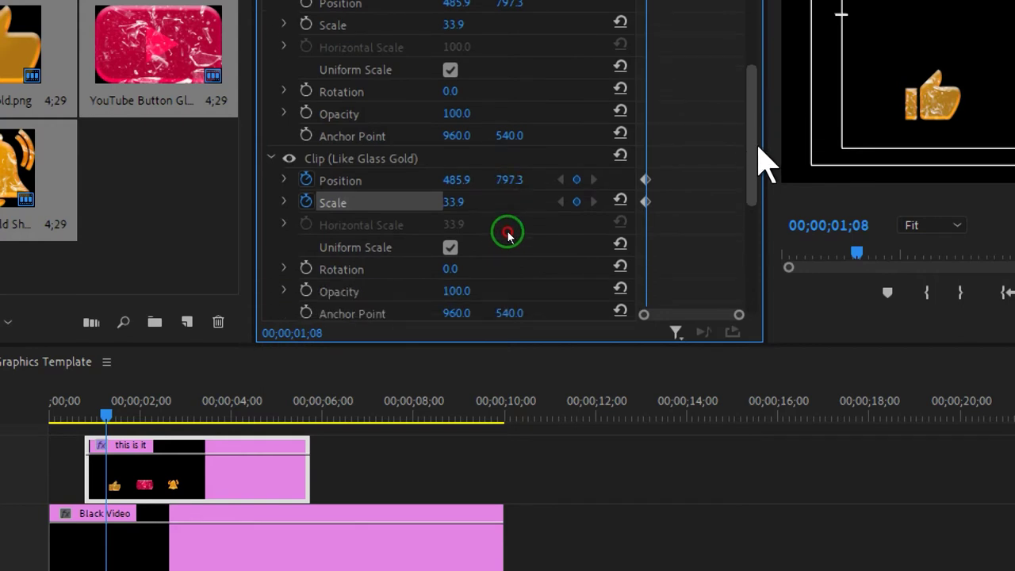
drag(182, 371, 172, 373)
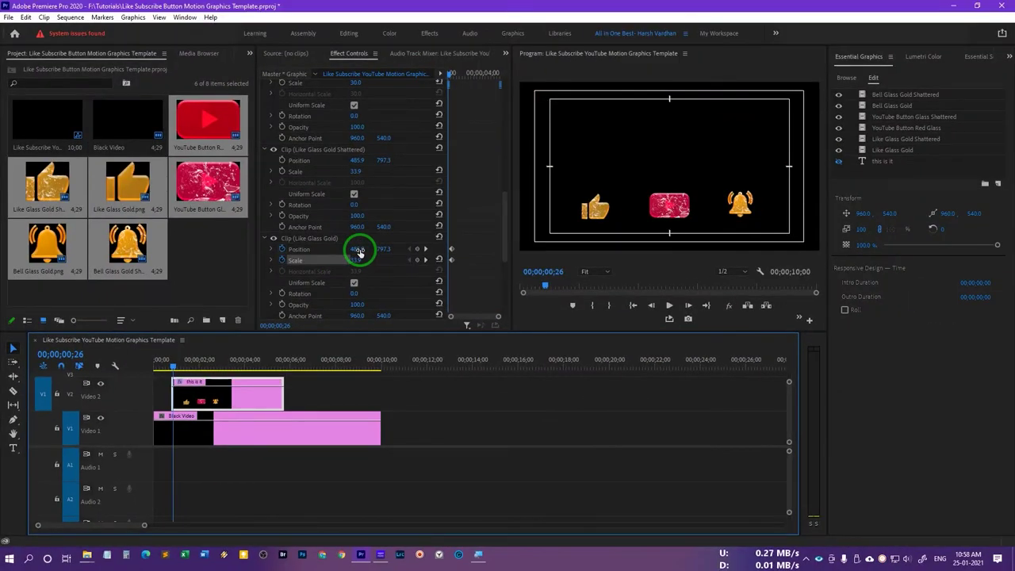
click(385, 250)
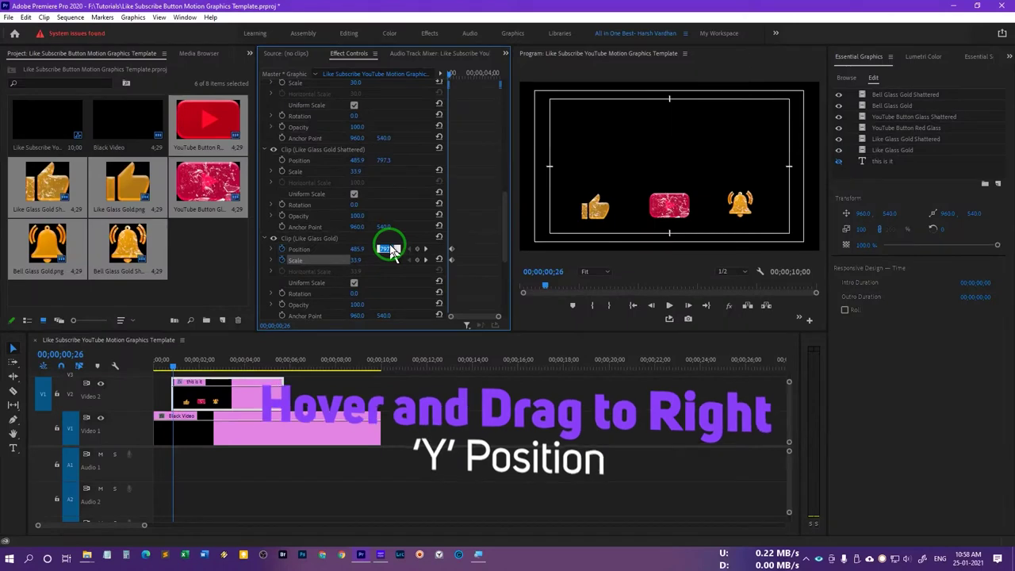
click(389, 261)
drag(386, 252, 536, 245)
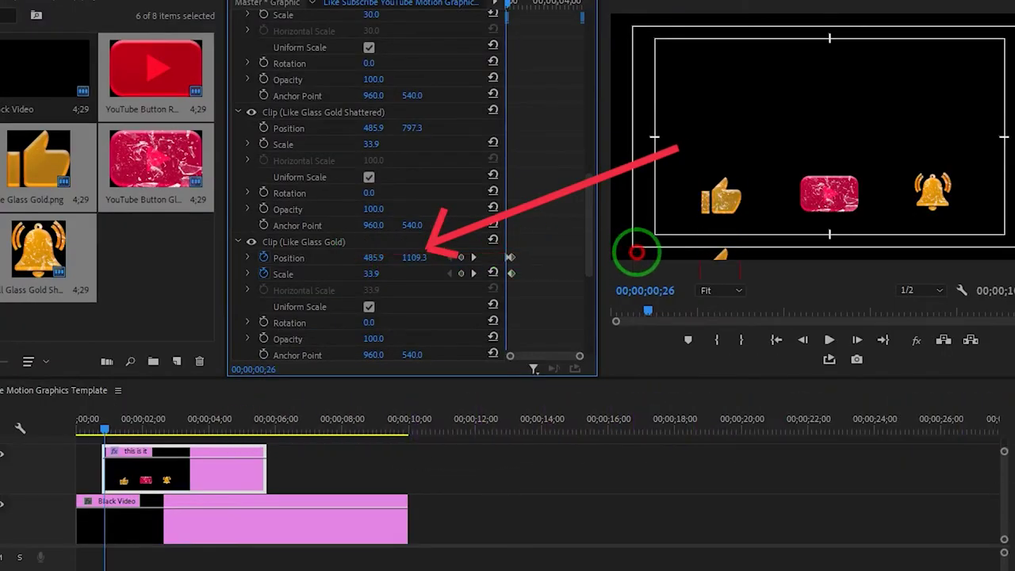
drag(637, 252, 733, 252)
drag(593, 195, 595, 213)
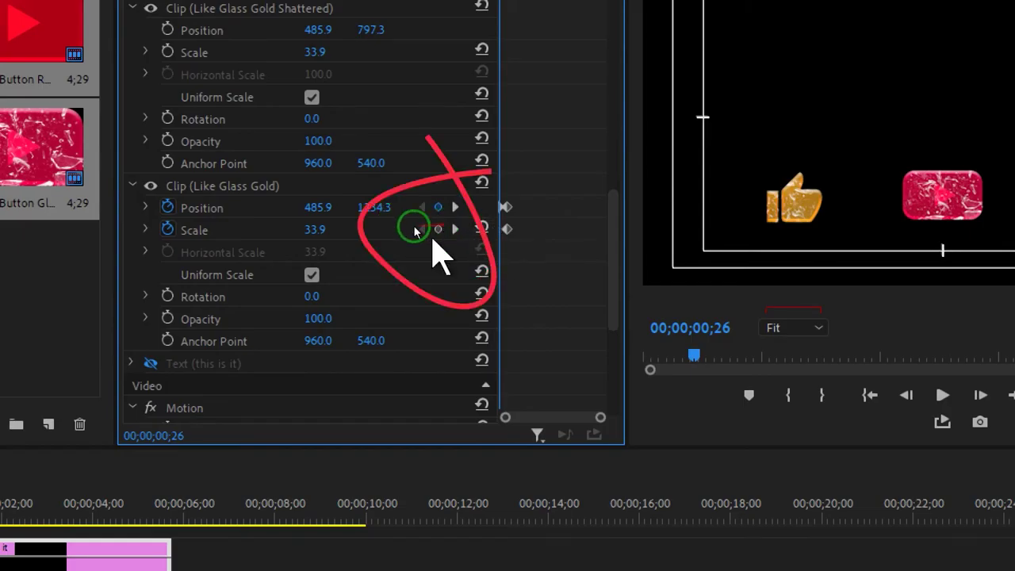
click(441, 229)
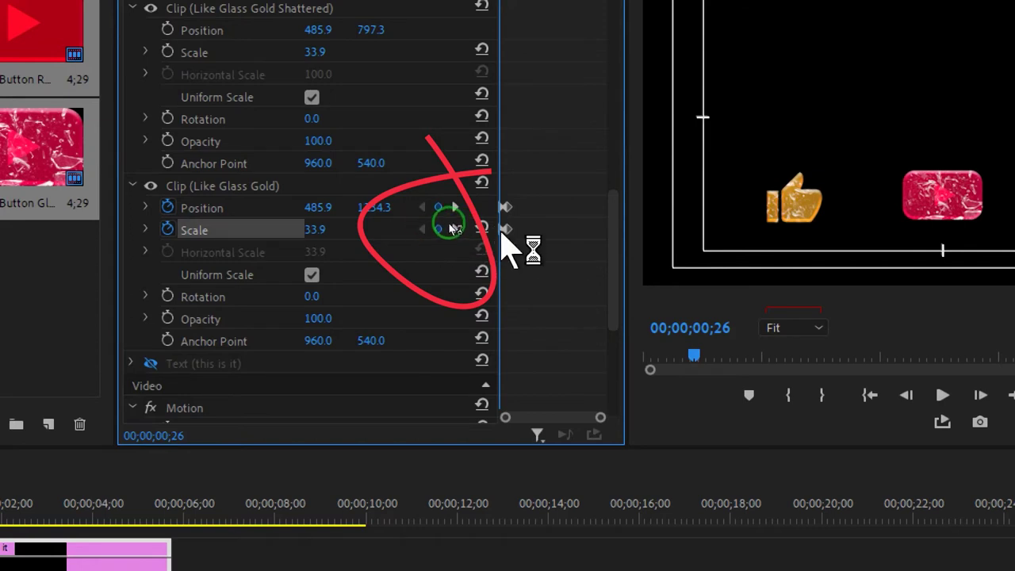
Apply Ease In to the first Position keyframe of Like Glass Gold and Ease Out to the second.
right_click(504, 207)
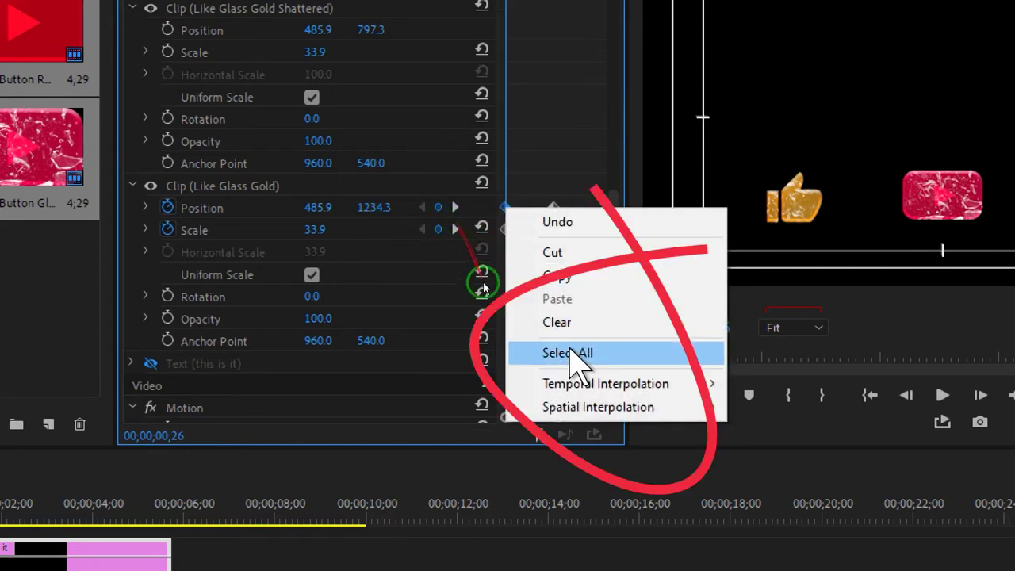
mouse_move(634, 388)
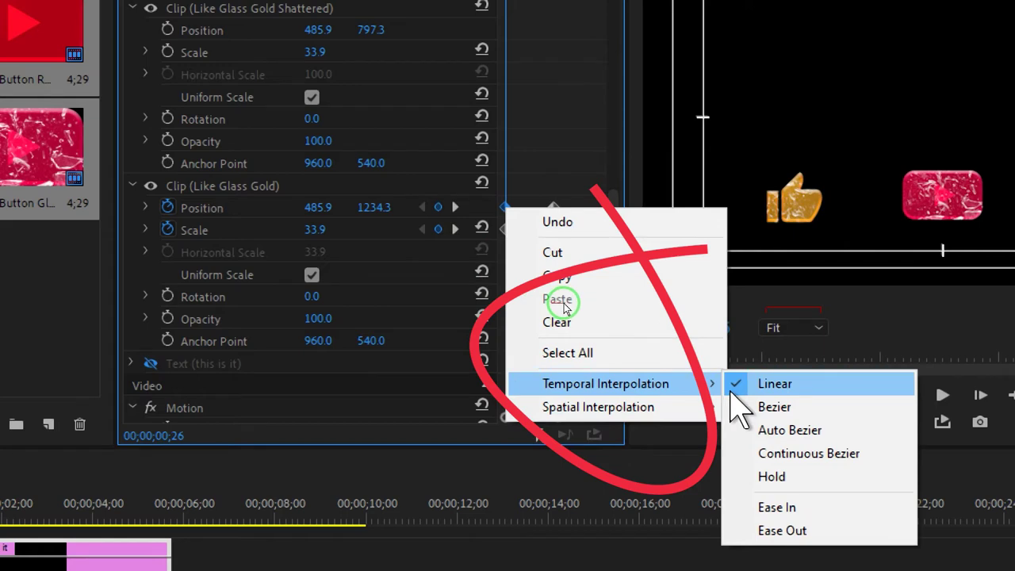
click(768, 507)
right_click(553, 208)
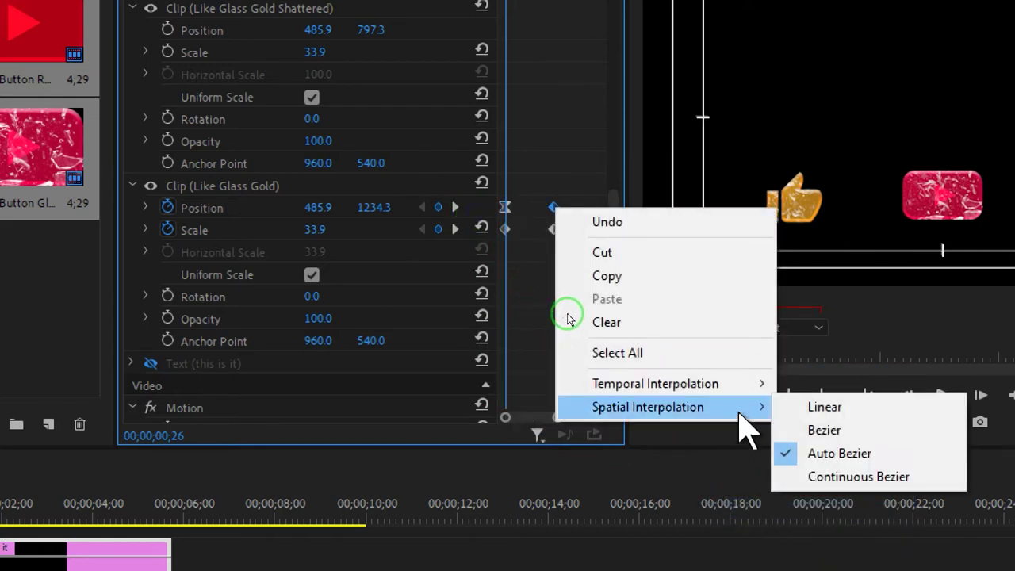
mouse_move(729, 383)
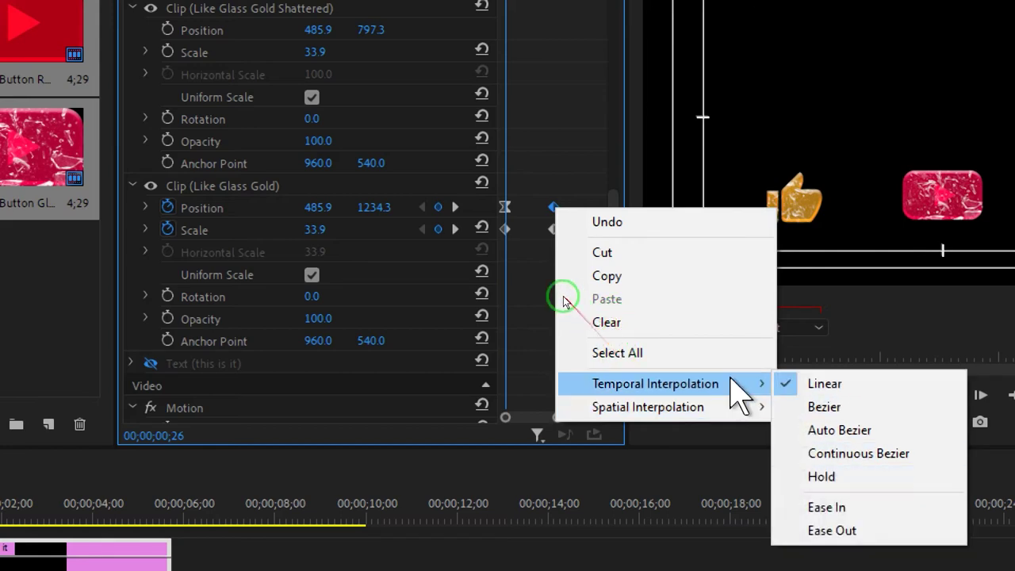
click(832, 530)
Apply Ease In to the first Scale keyframe of Like Glass Gold and Ease Out to the second.
right_click(507, 227)
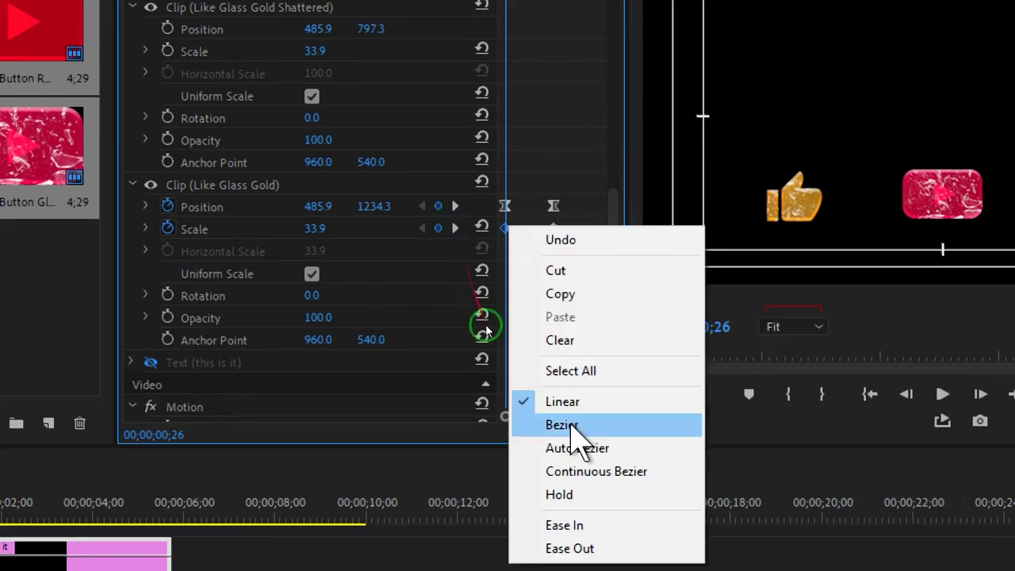
click(612, 516)
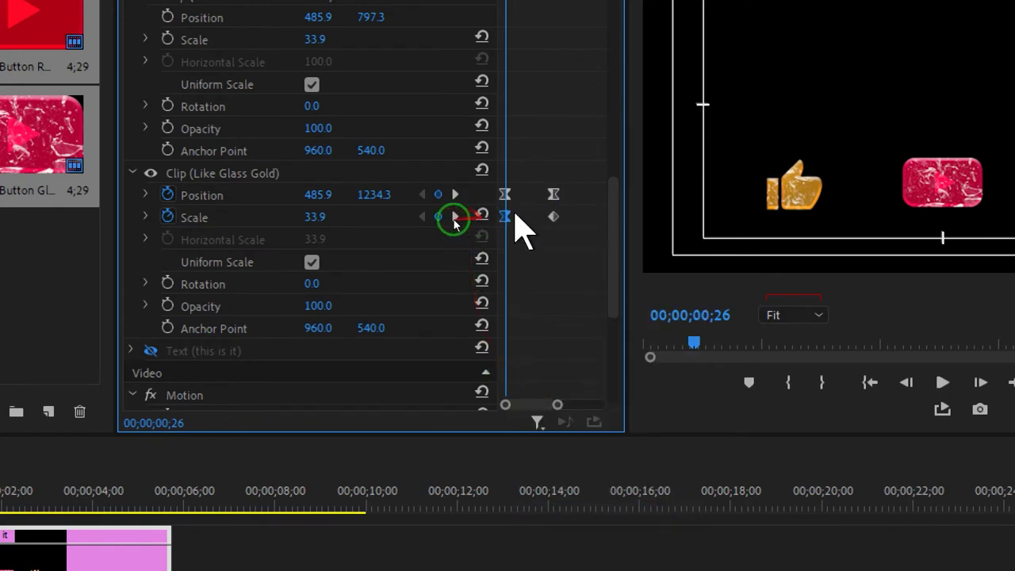
right_click(557, 217)
click(650, 540)
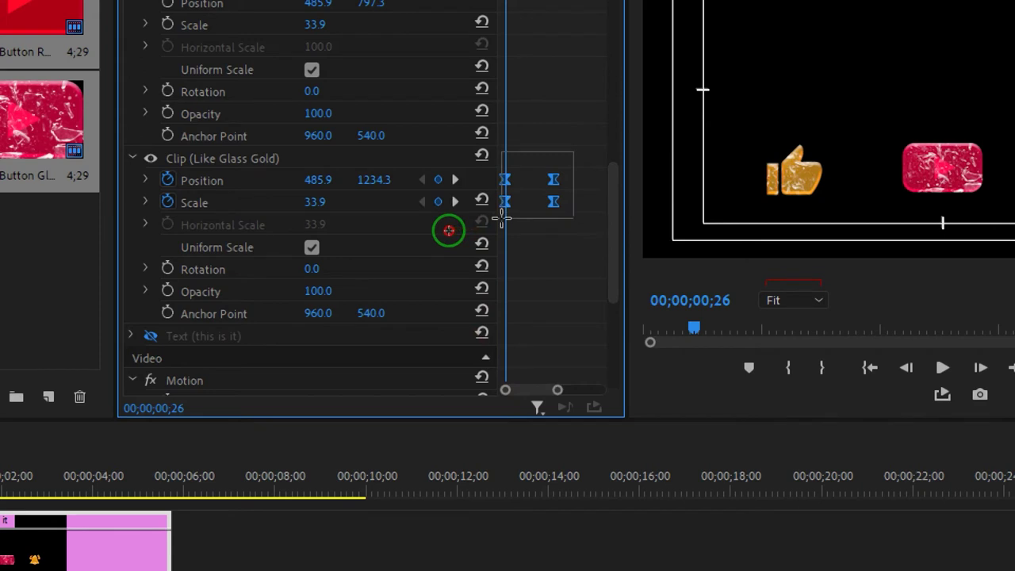
Expand the Position velocity graph of Like Glass Gold and pull both curve handles toward the middle between the keyframes.
click(158, 186)
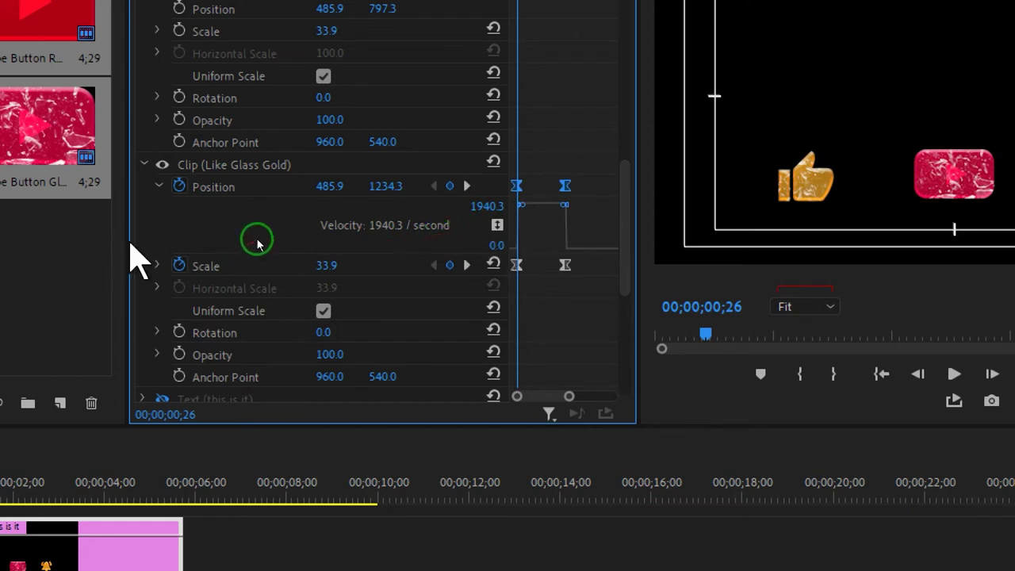
drag(126, 242, 58, 238)
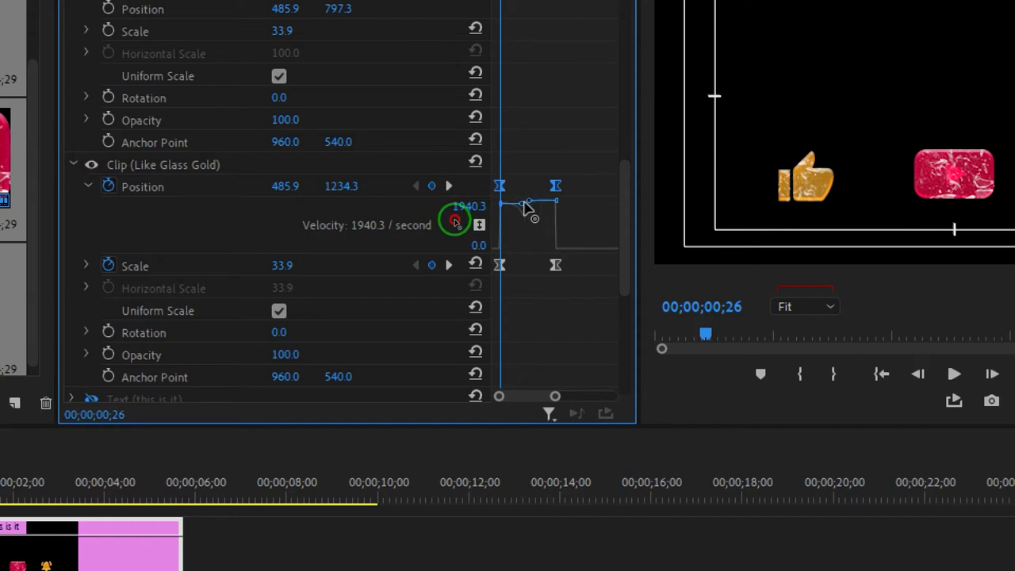
drag(523, 203, 524, 205)
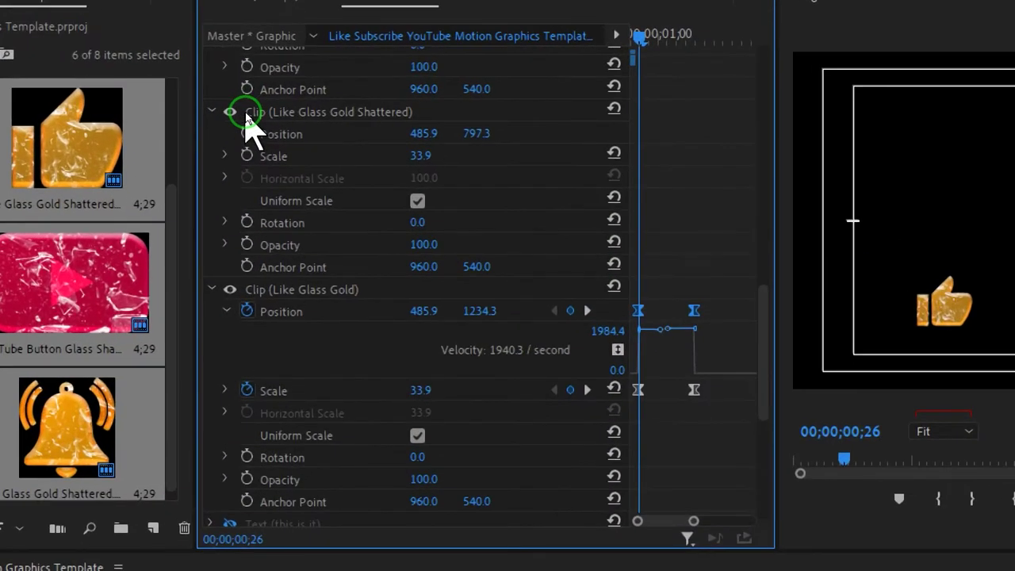
Hide the Like Glass Gold Shattered layer and scrub to 00;00;01;13 to check the intact like button's rise.
click(231, 113)
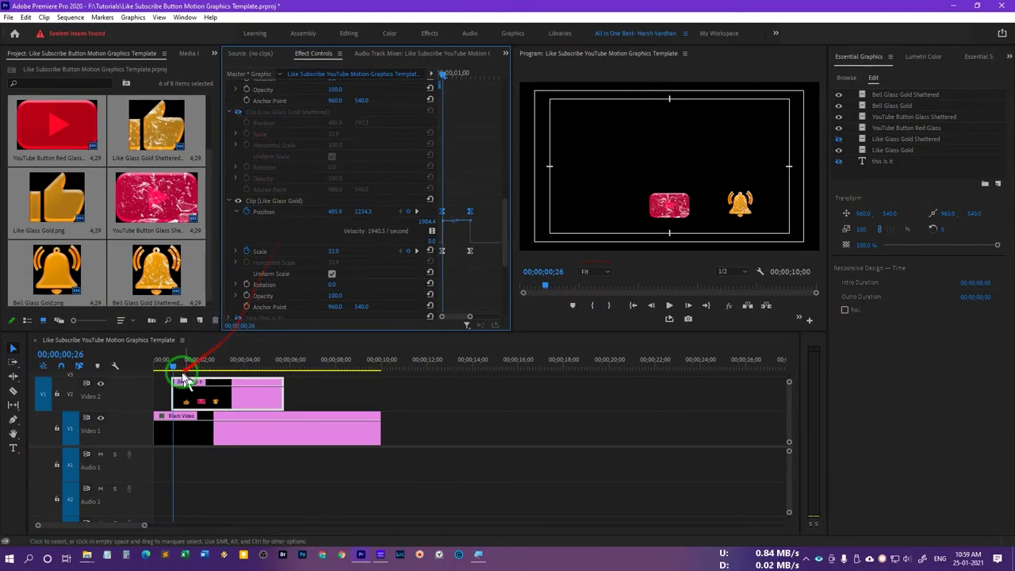
click(173, 366)
mouse_move(173, 366)
mouse_down()
mouse_move(188, 365)
mouse_move(170, 357)
mouse_move(186, 364)
mouse_up()
Zoom in on the Like Glass Gold Position keyframes and readjust the velocity curve handles so they meet midway between them.
click(188, 404)
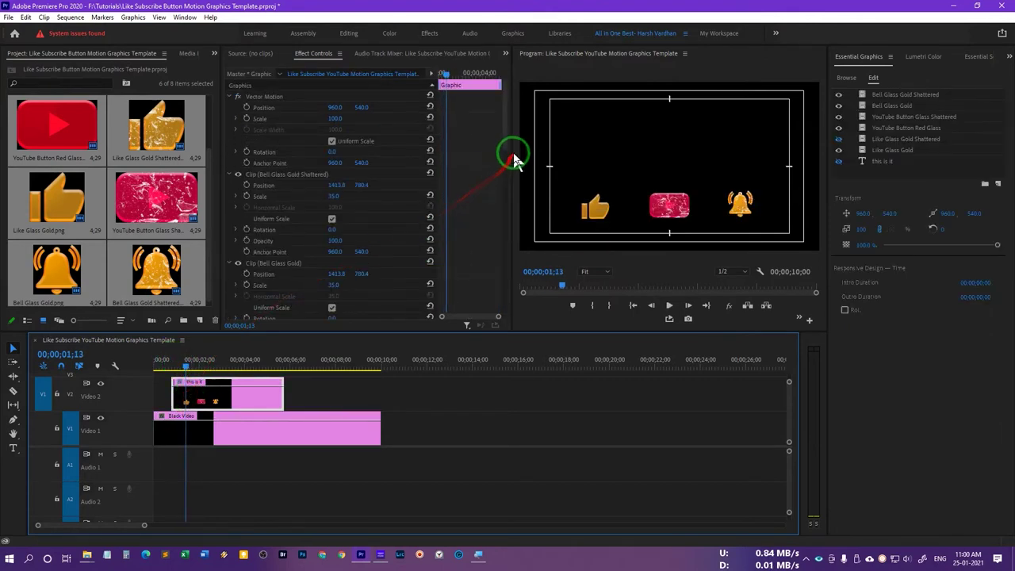
drag(505, 141, 505, 277)
drag(462, 196, 133, 178)
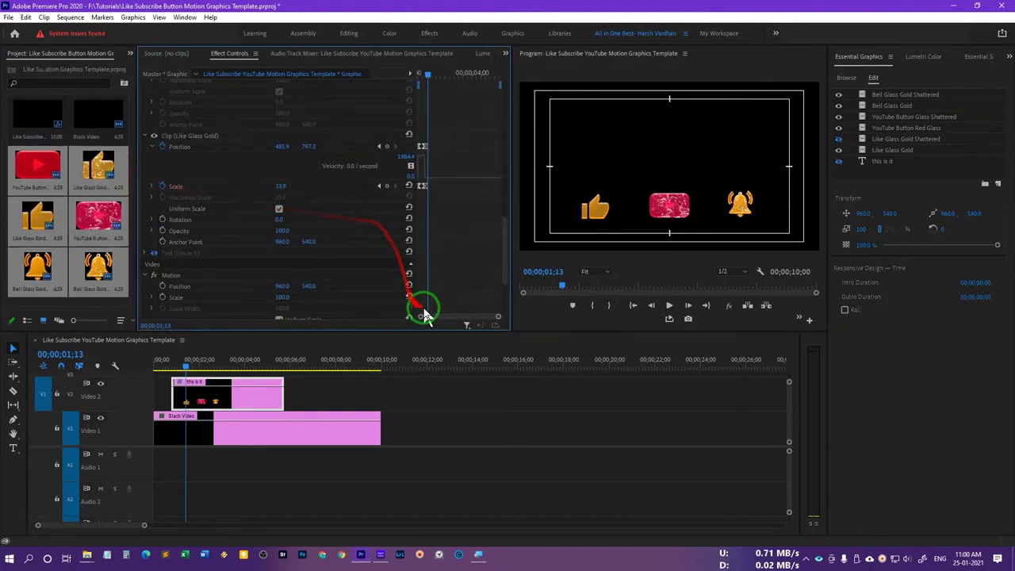
drag(419, 320, 468, 325)
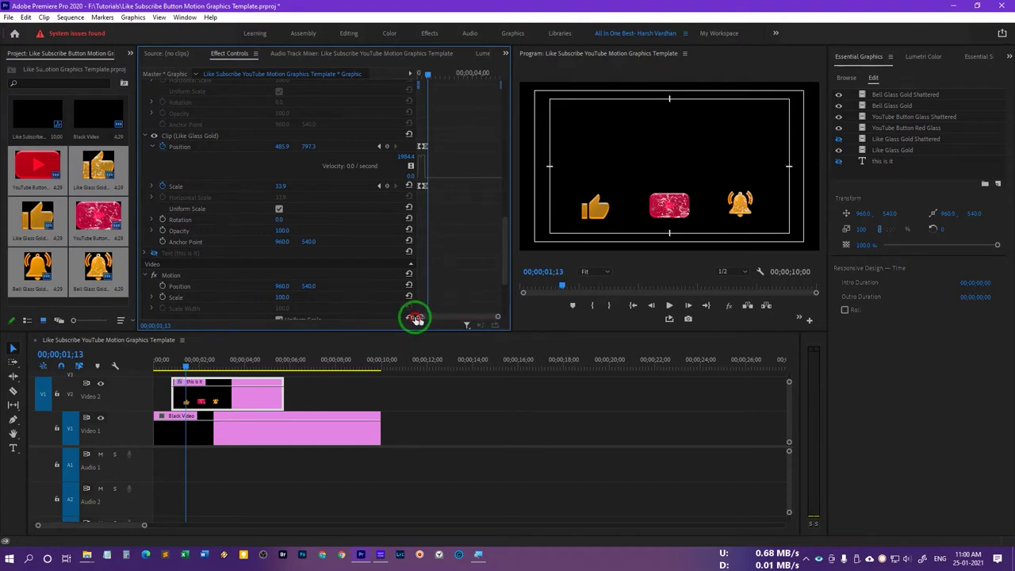
drag(419, 318, 406, 317)
click(435, 147)
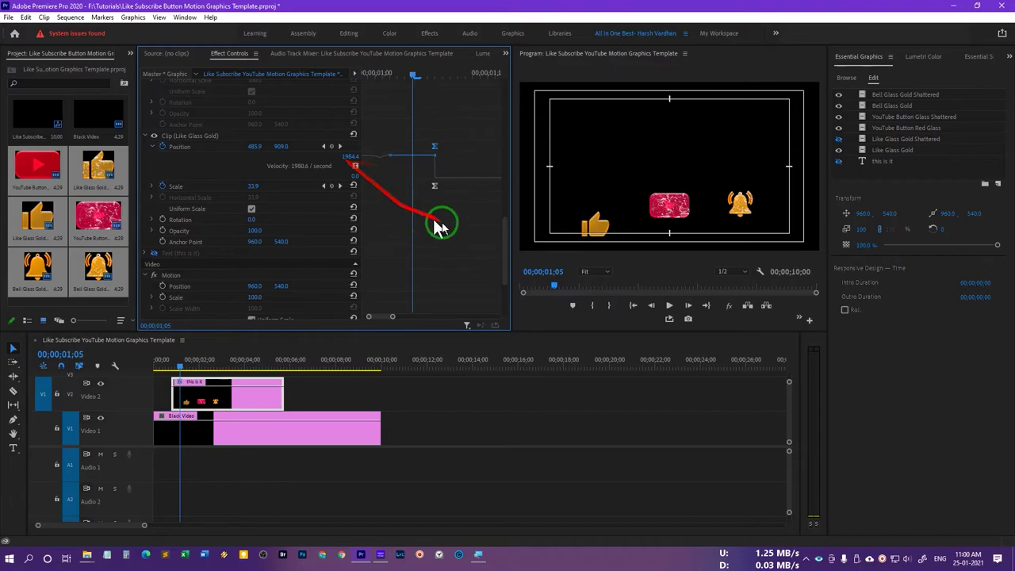
drag(377, 157, 342, 129)
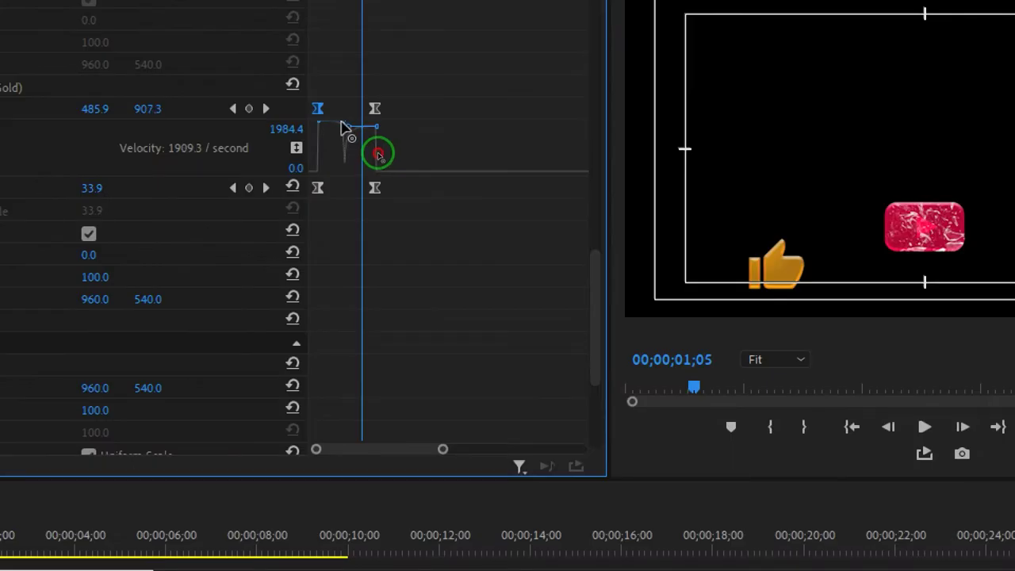
drag(342, 120, 345, 127)
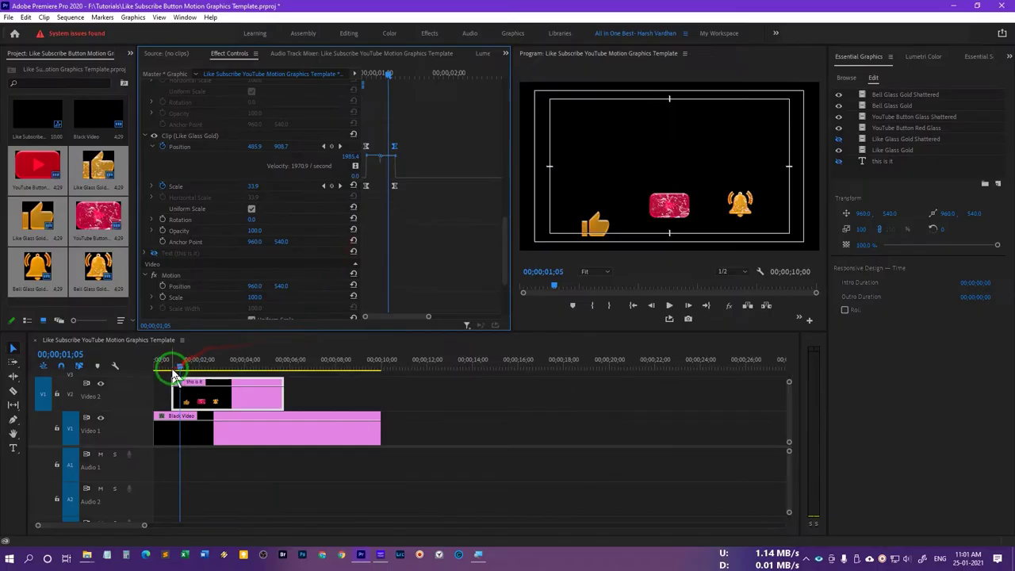
Play the sequence twice from just before the graphic clip to review the like button's entrance animation.
click(168, 367)
key(space)
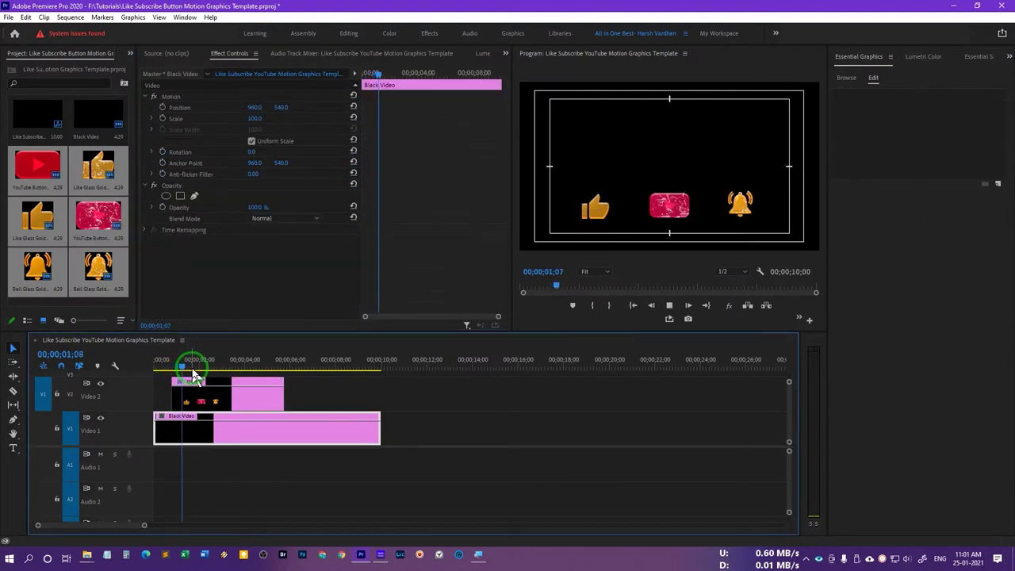
click(169, 360)
key(space)
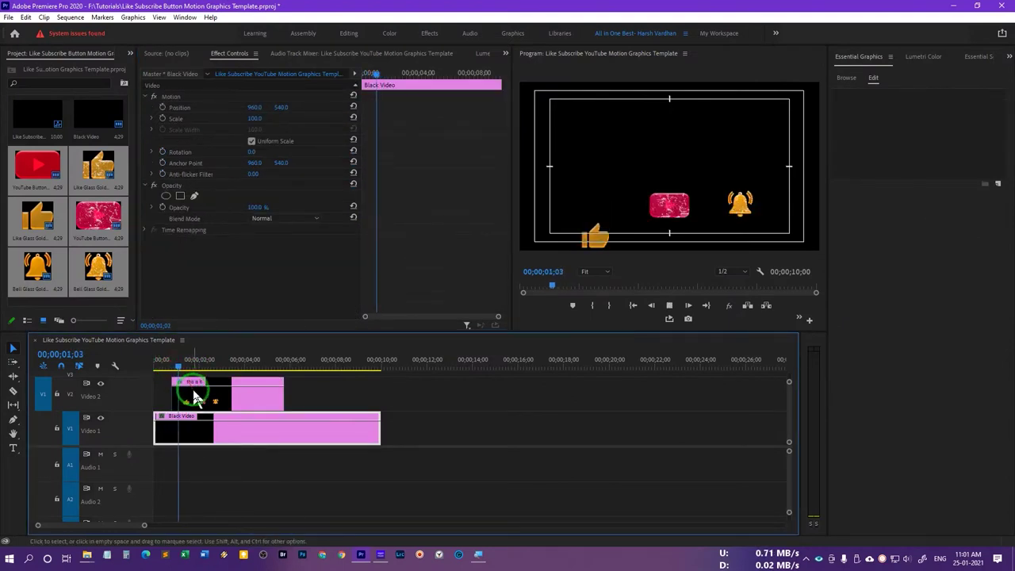
key(space)
Select the graphic clip and move Like Glass Gold's last Position keyframe to 00;00;01;13, adjusting its velocity handle.
click(218, 386)
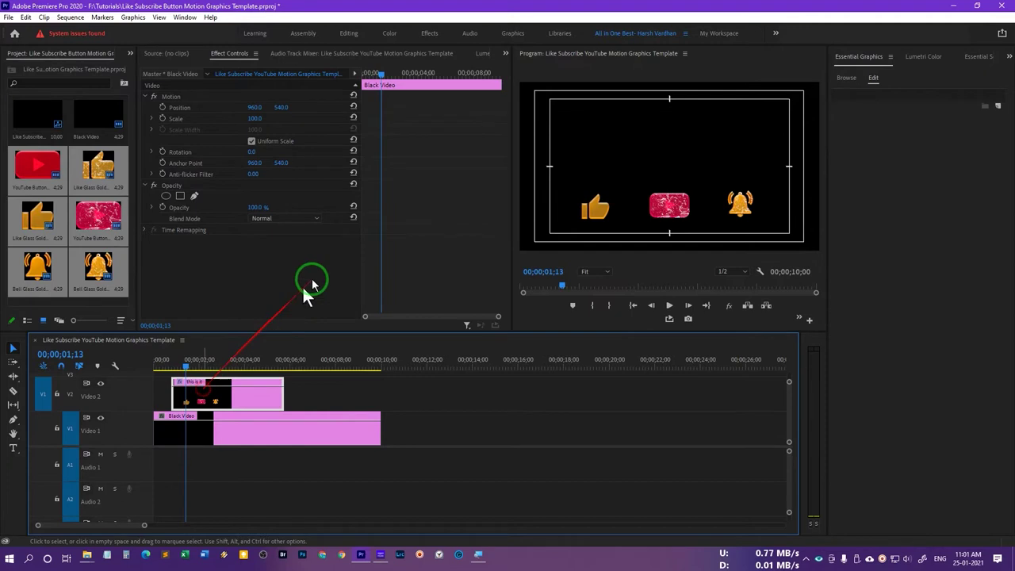
drag(501, 134, 500, 281)
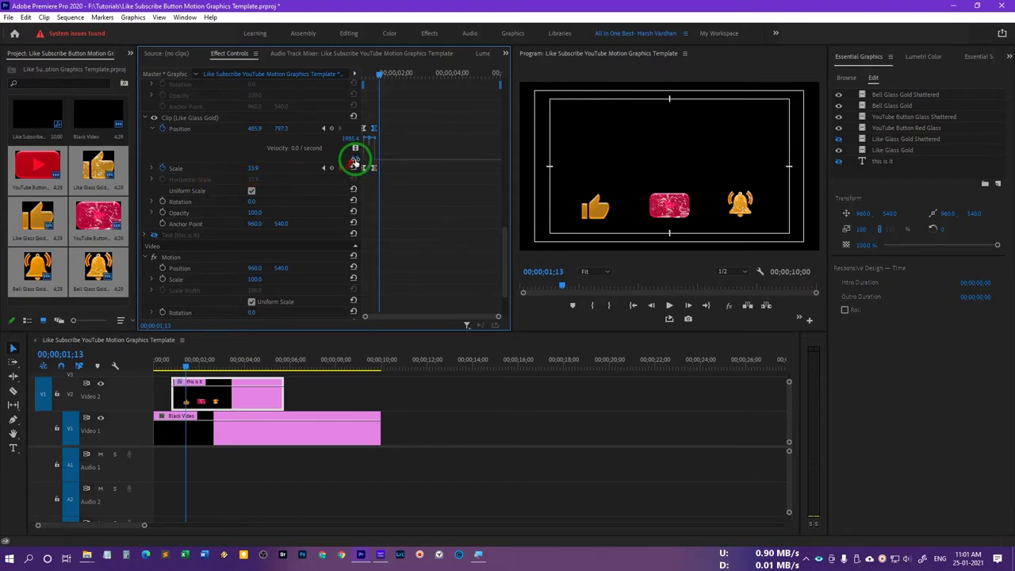
drag(361, 155, 344, 139)
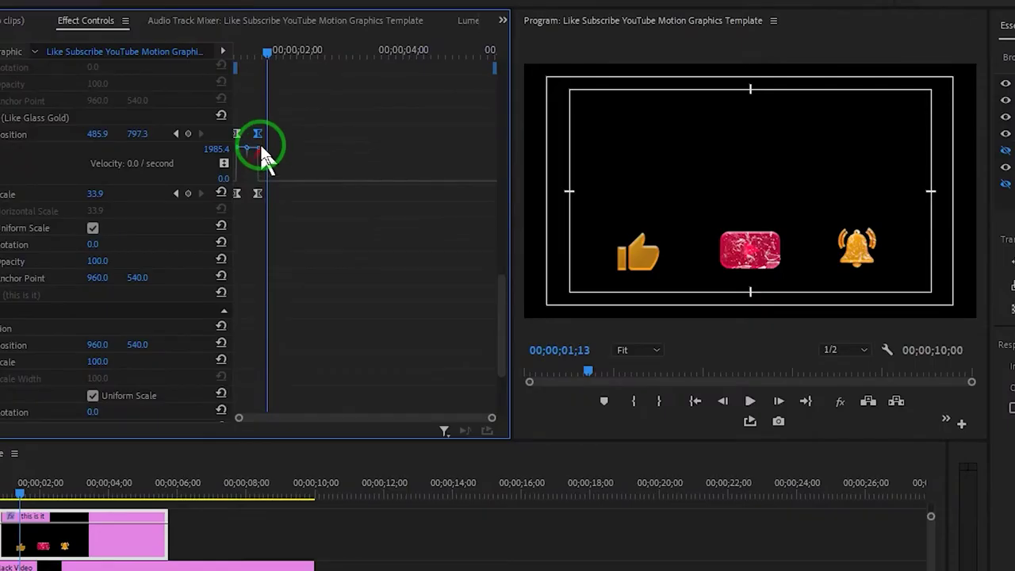
drag(261, 140, 267, 143)
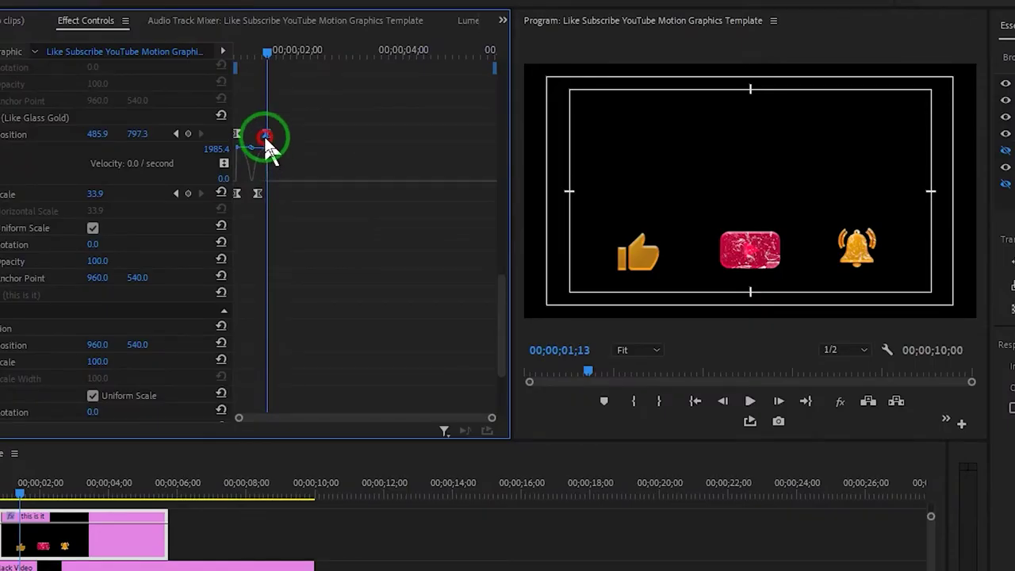
Play the graphic clip twice from its start to review the like button's slower rise.
drag(265, 57, 244, 66)
key(space)
key(space)
key(space)
key(space)
Readjust the velocity handle of Like Glass Gold's last Position keyframe and play the sequence from before the graphic clip.
click(265, 134)
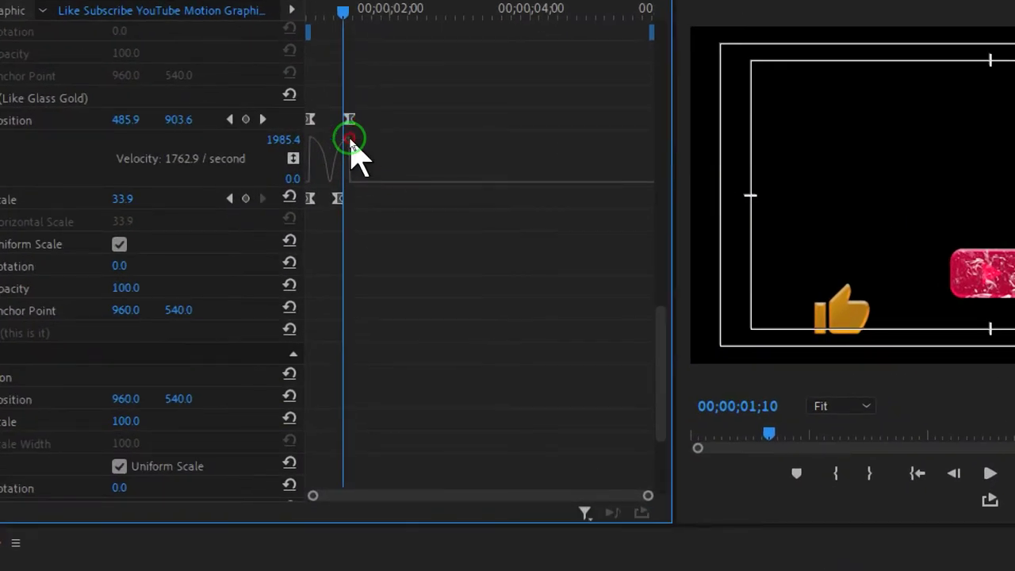
click(351, 140)
drag(352, 127, 341, 156)
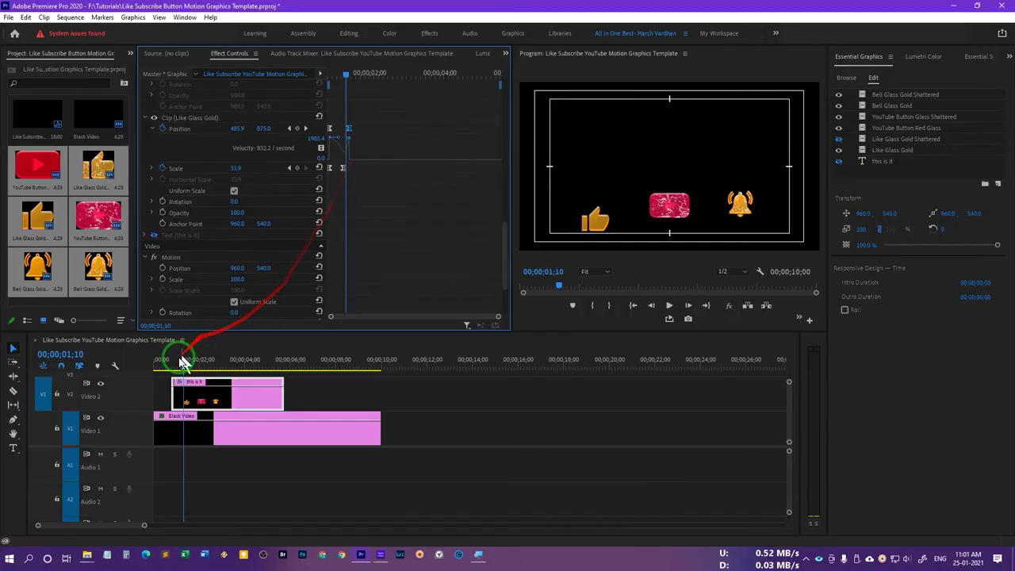
click(167, 363)
key(space)
key(space)
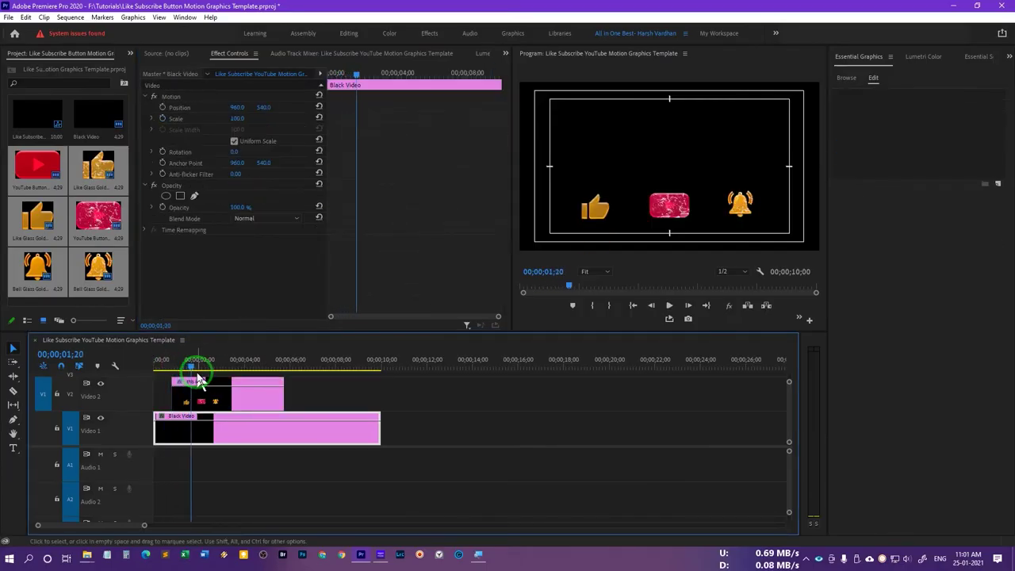
Reselect the graphic clip and put Like Glass Gold's last Position keyframe back in line with the last Scale keyframe.
click(198, 389)
scroll(246, 246, down, 3)
scroll(254, 242, down, 1)
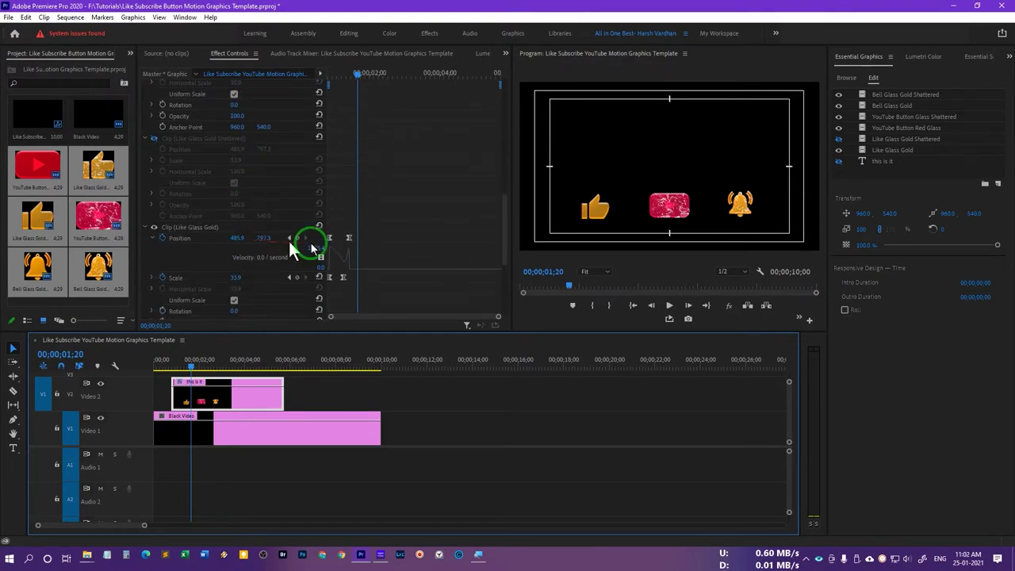
drag(287, 263, 281, 267)
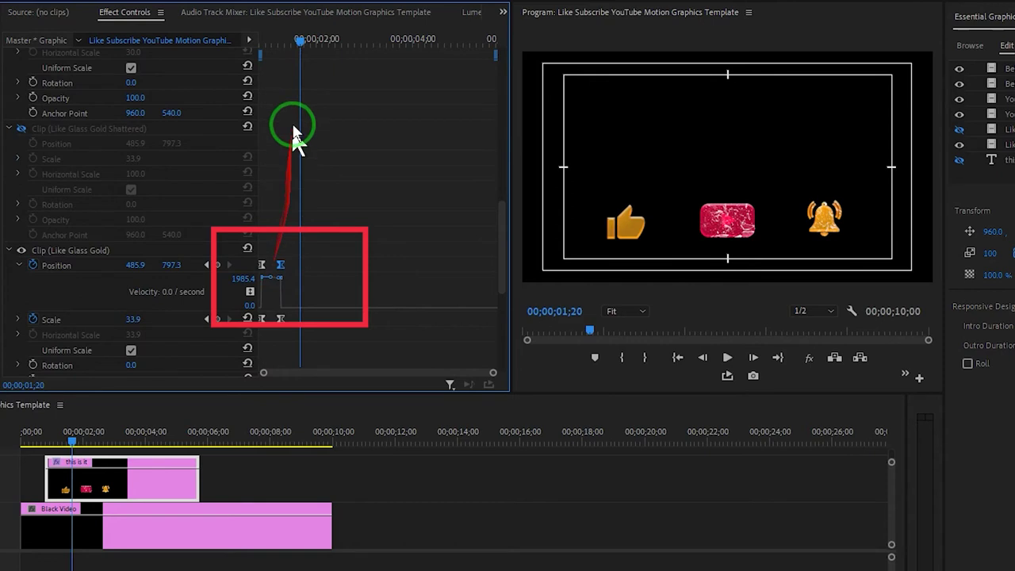
click(285, 46)
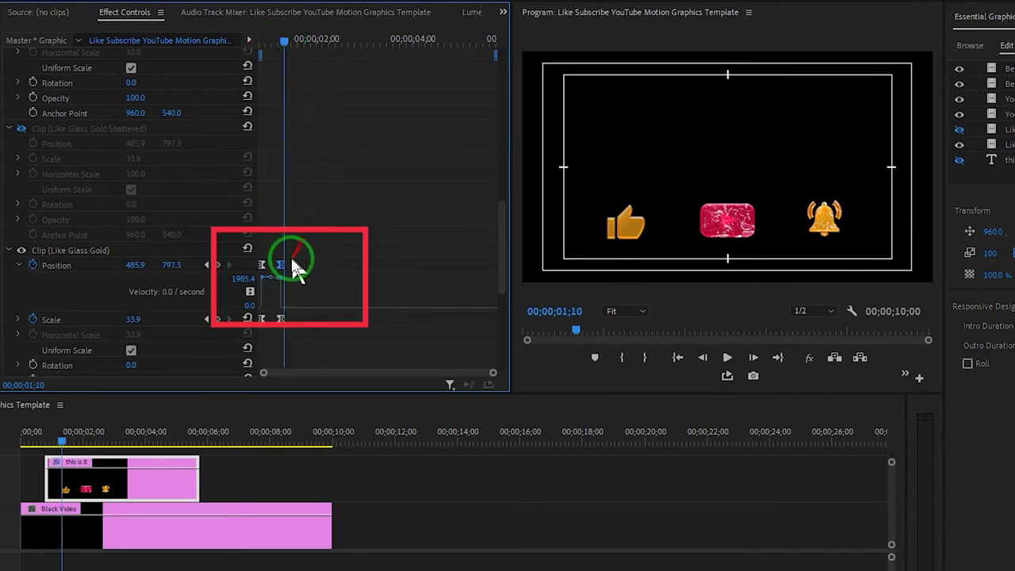
Move Like Glass Gold's last Position keyframe past 00;00;01;10, extend its velocity handle toward the middle and preview the motion.
mouse_move(284, 273)
mouse_down()
mouse_move(295, 276)
mouse_move(278, 283)
mouse_up()
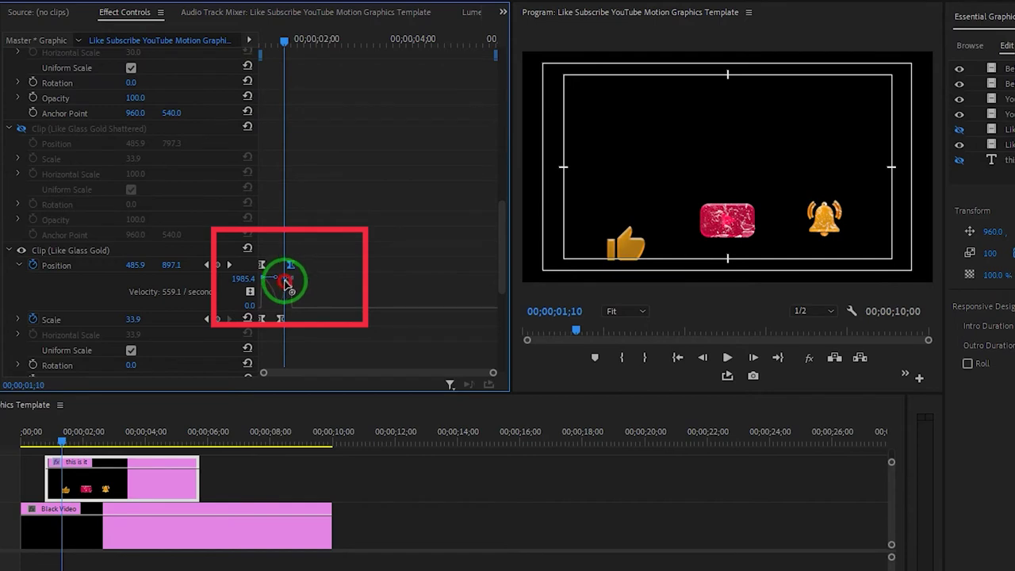
drag(287, 281, 284, 282)
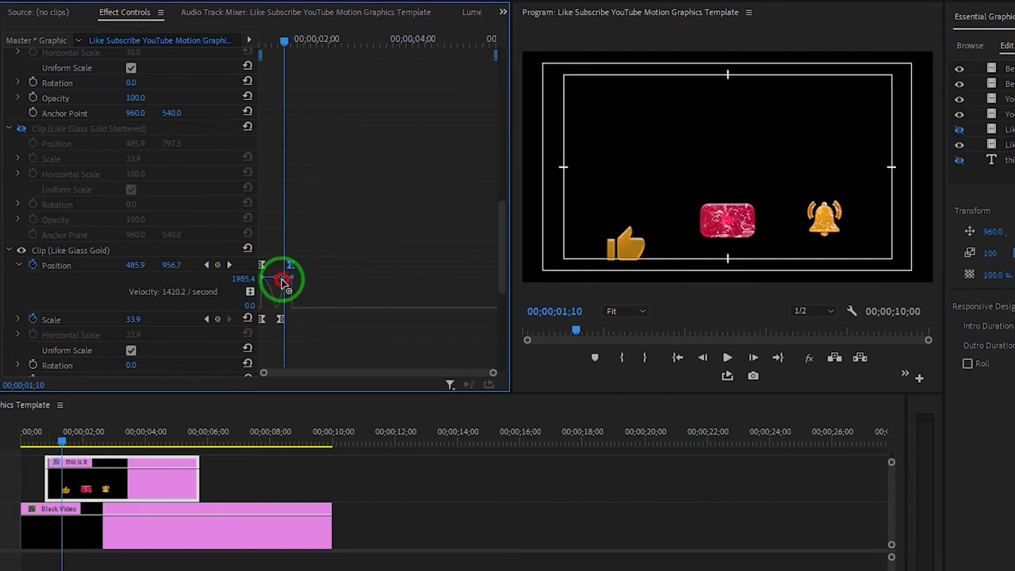
mouse_move(283, 282)
mouse_down()
mouse_move(266, 283)
mouse_move(274, 278)
mouse_up()
drag(290, 44, 266, 55)
key(space)
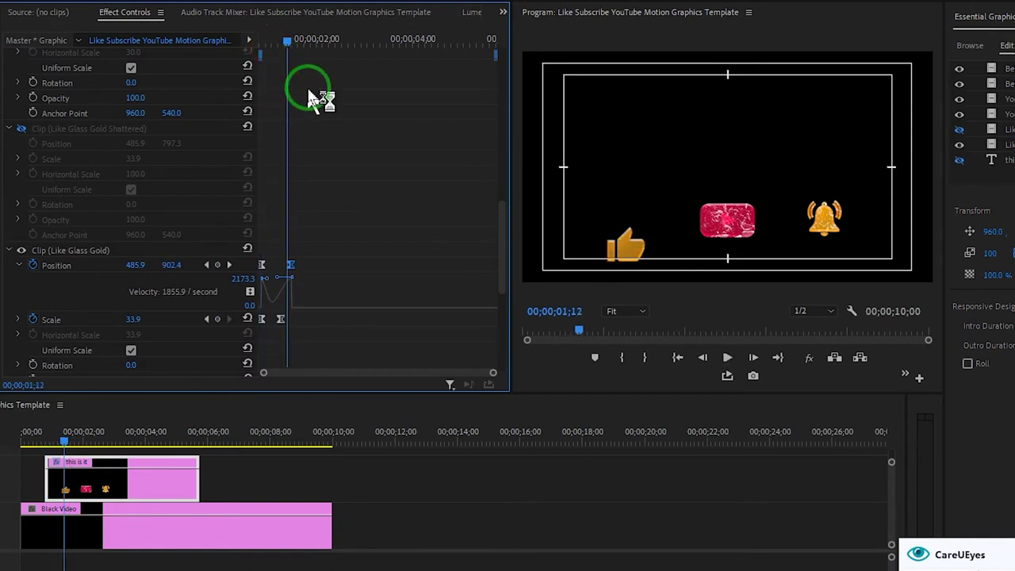
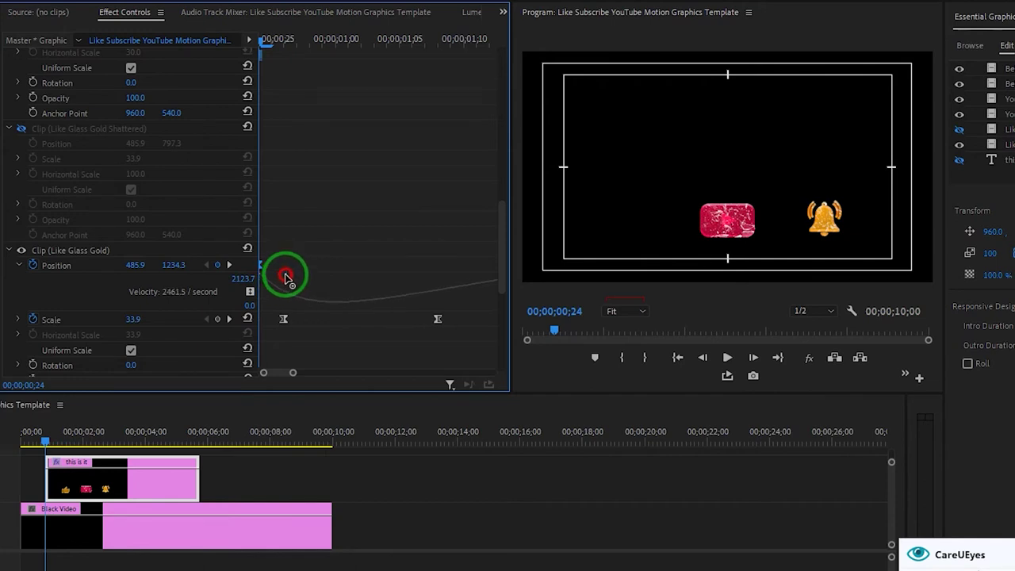
Lengthen the first Position keyframe's velocity handle on Like Glass Gold and lower the last keyframe's handle to zero velocity.
key(minus)
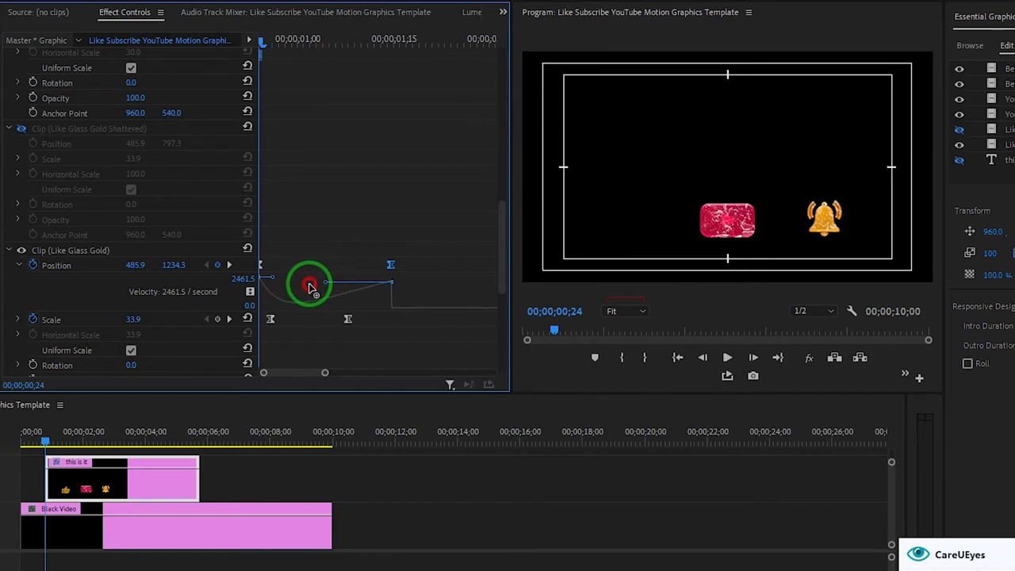
mouse_move(315, 285)
mouse_down()
mouse_move(344, 292)
mouse_move(315, 282)
mouse_up()
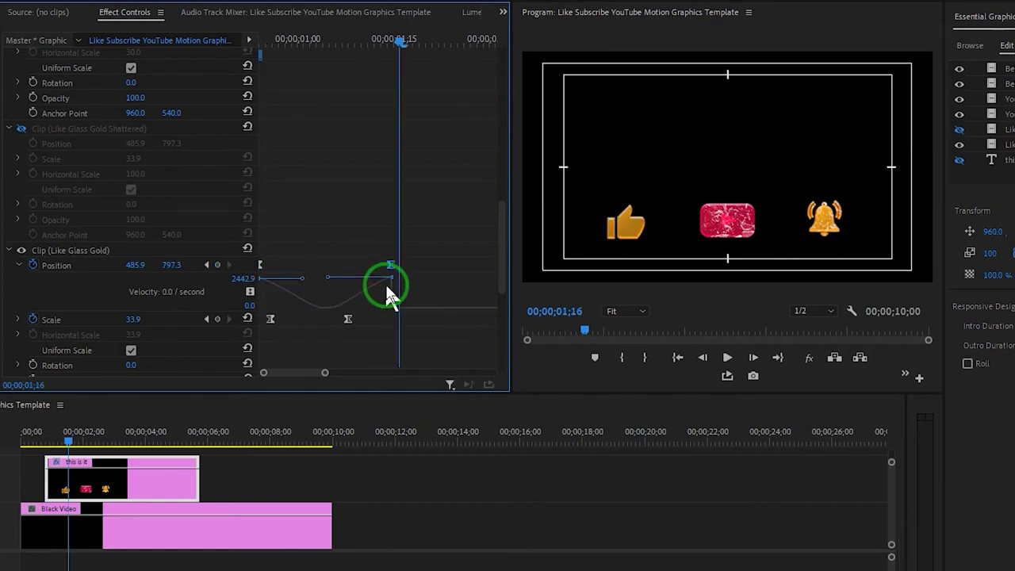
drag(386, 283, 349, 155)
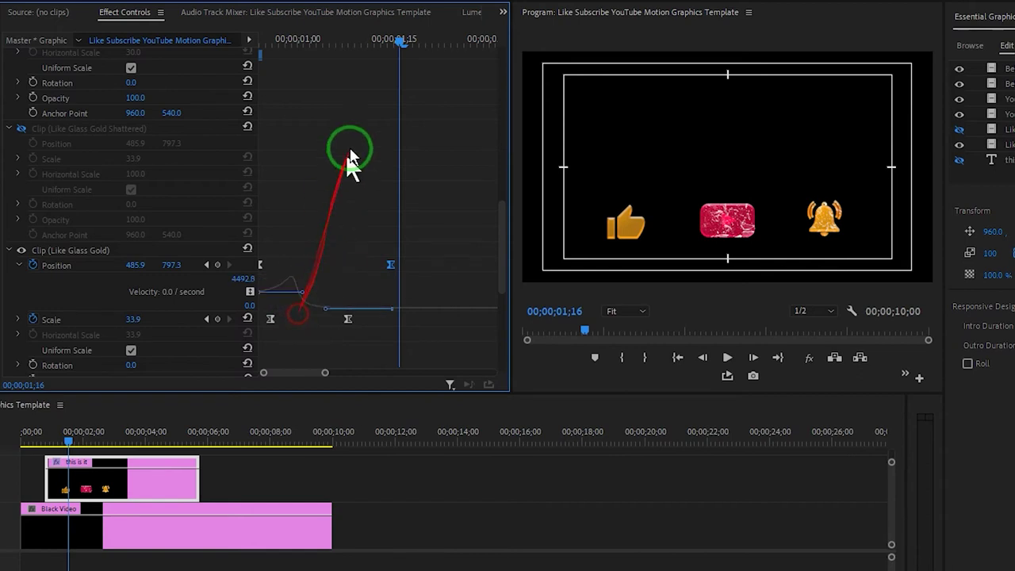
drag(373, 55, 301, 255)
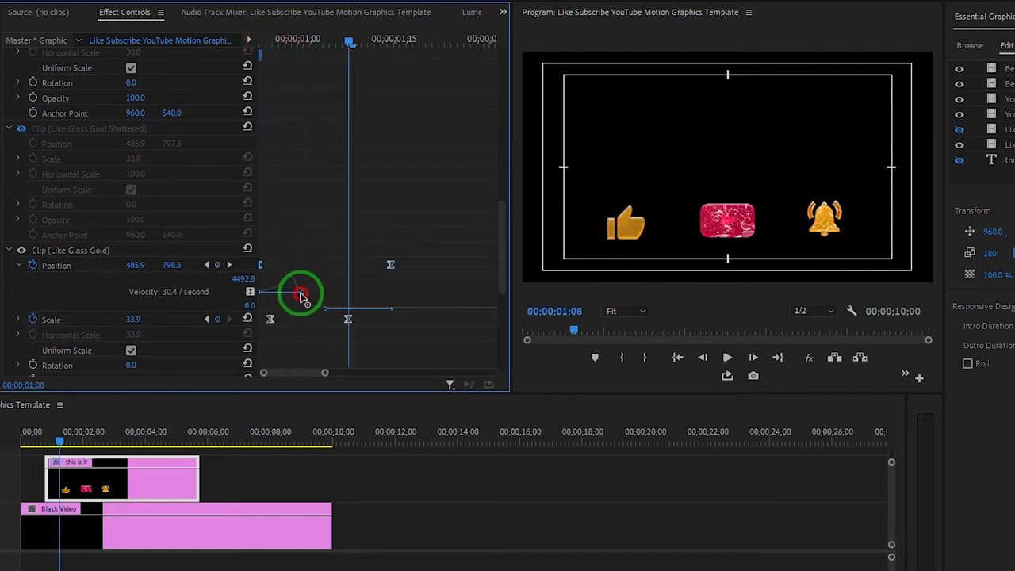
Lower the first Position keyframe's velocity handle to zero and extend it toward the middle, forming a sharp central peak.
mouse_move(311, 296)
mouse_down()
mouse_move(277, 294)
mouse_move(294, 298)
mouse_up()
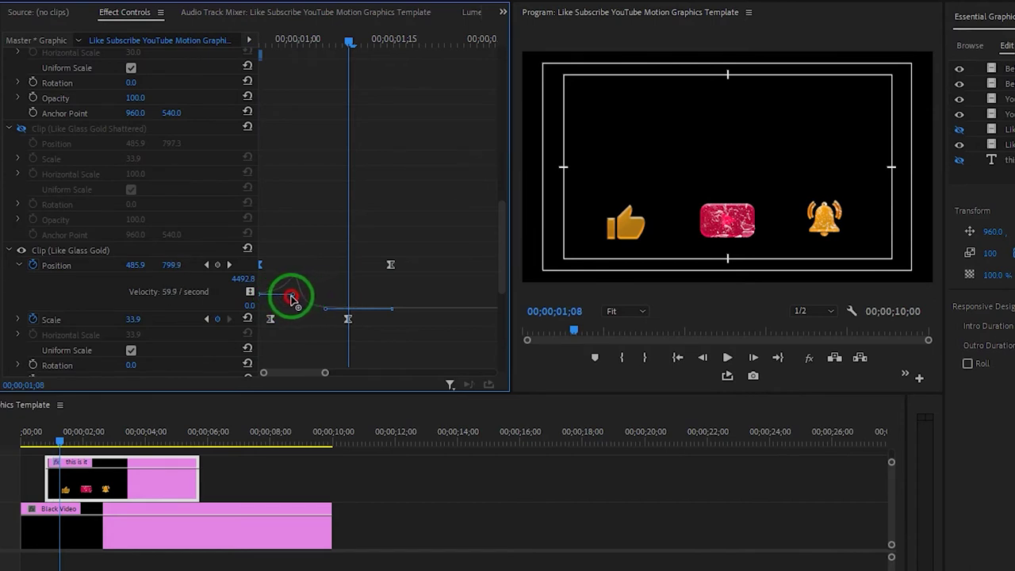
drag(298, 298, 325, 141)
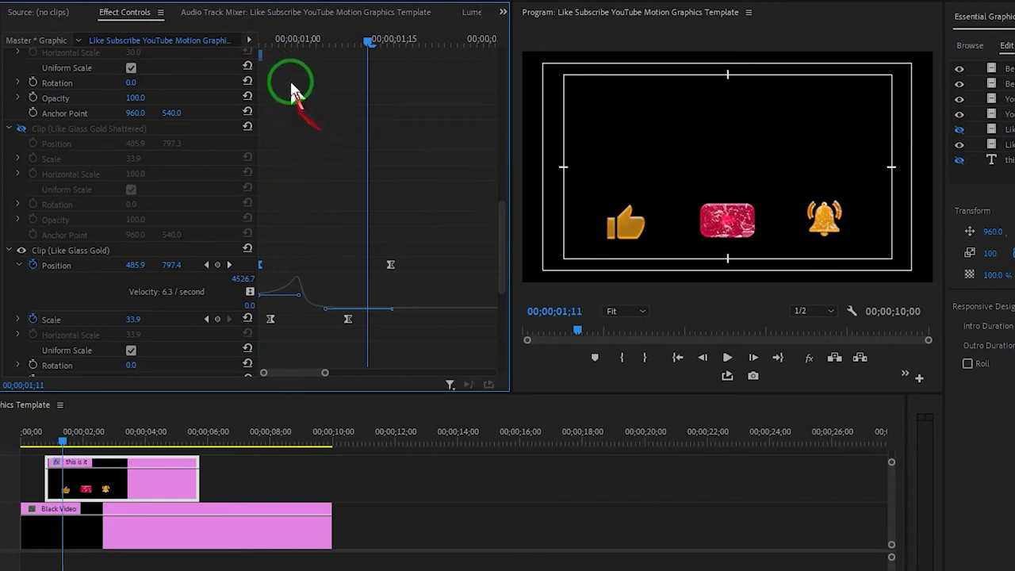
click(259, 42)
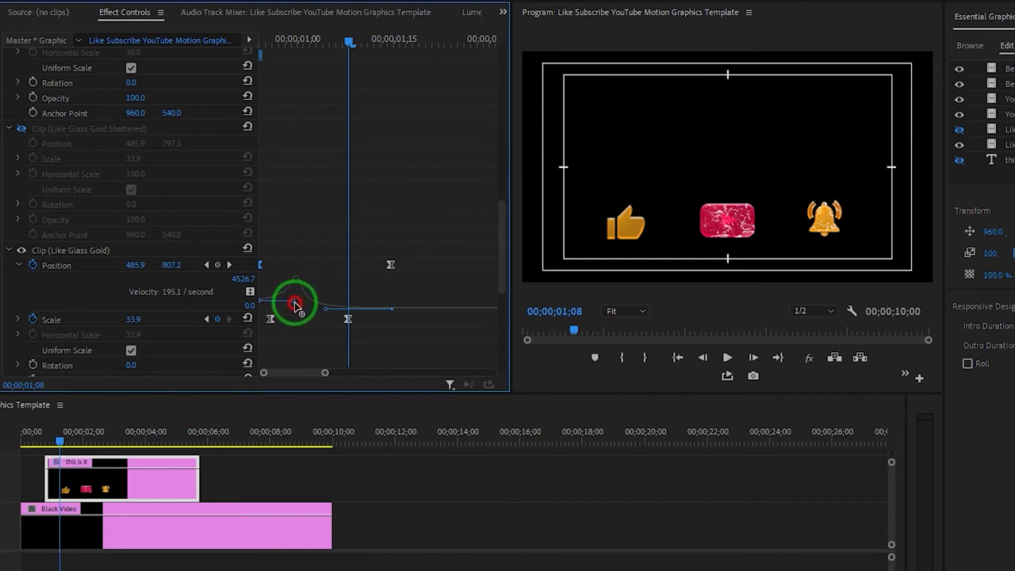
mouse_move(293, 317)
mouse_down()
mouse_move(333, 124)
mouse_move(329, 45)
mouse_move(233, 49)
mouse_move(328, 132)
mouse_move(314, 290)
mouse_move(298, 307)
mouse_up()
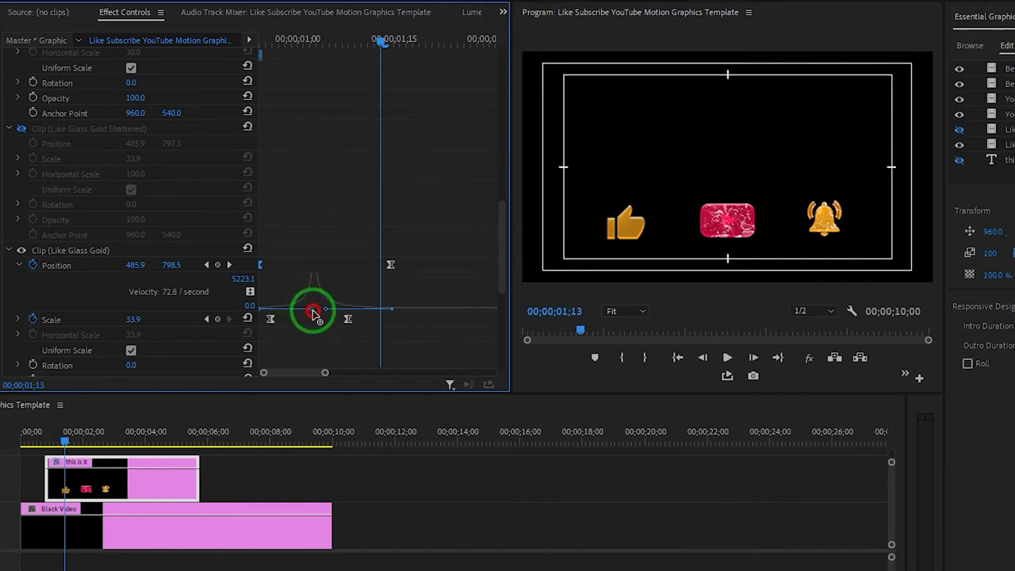
drag(313, 311, 296, 150)
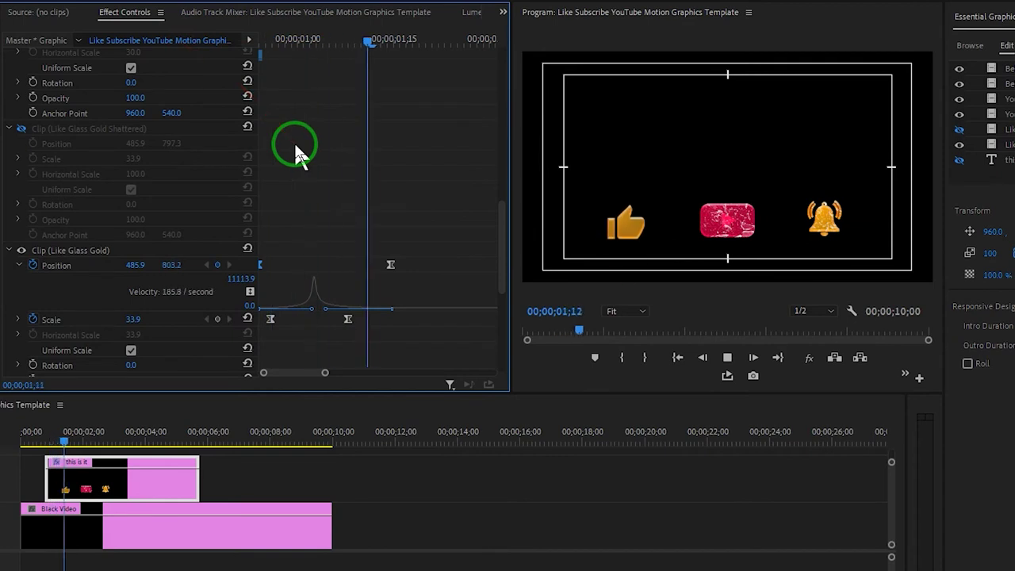
Play the like button's rise from the clip start at 00;00;00;24 to review the sharper easing.
drag(230, 40, 295, 143)
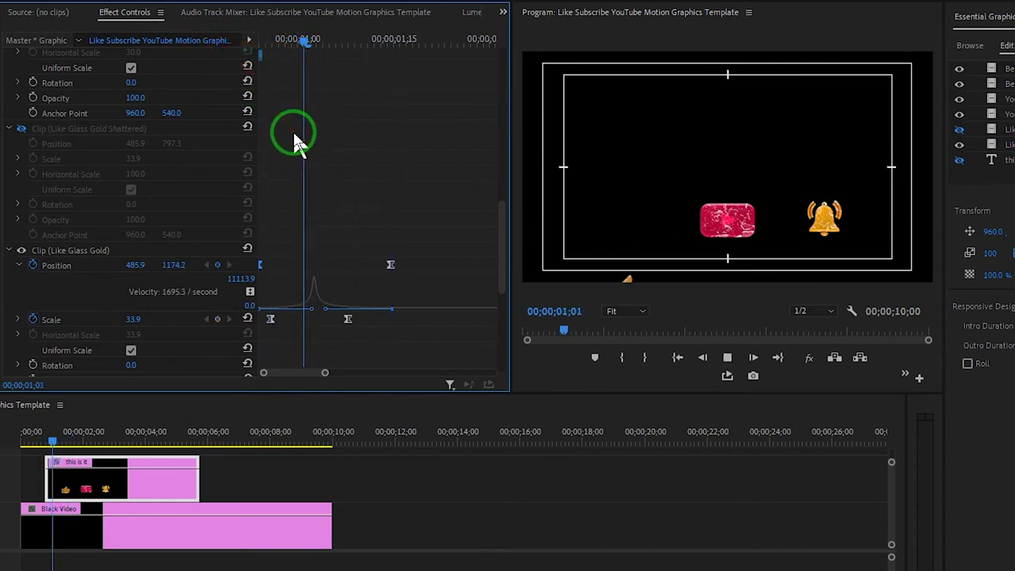
drag(294, 44, 220, 50)
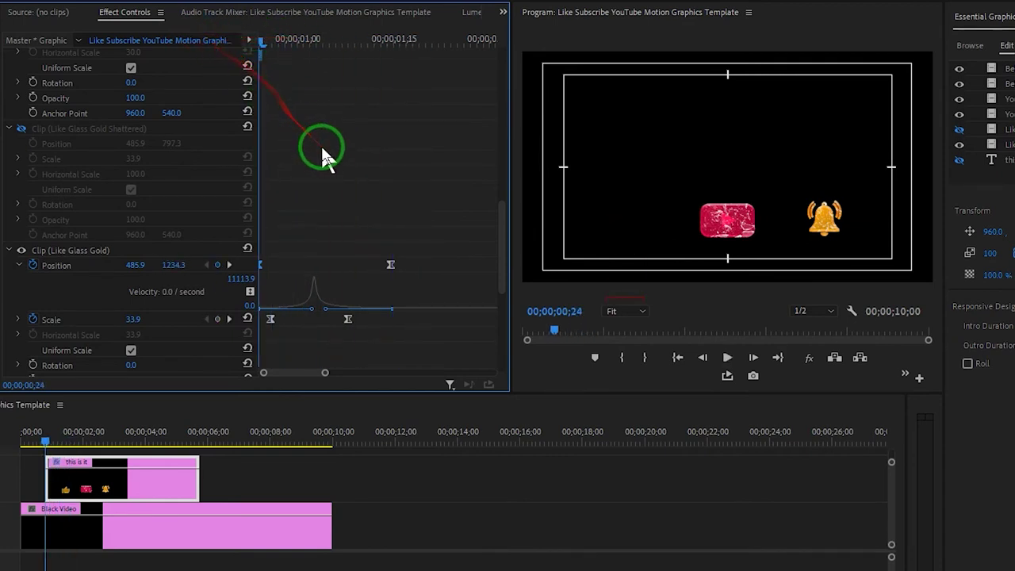
key(space)
key(space)
Shorten the rise by moving Like Glass Gold's last Position keyframe earlier, to slightly after the last Scale keyframe.
click(388, 266)
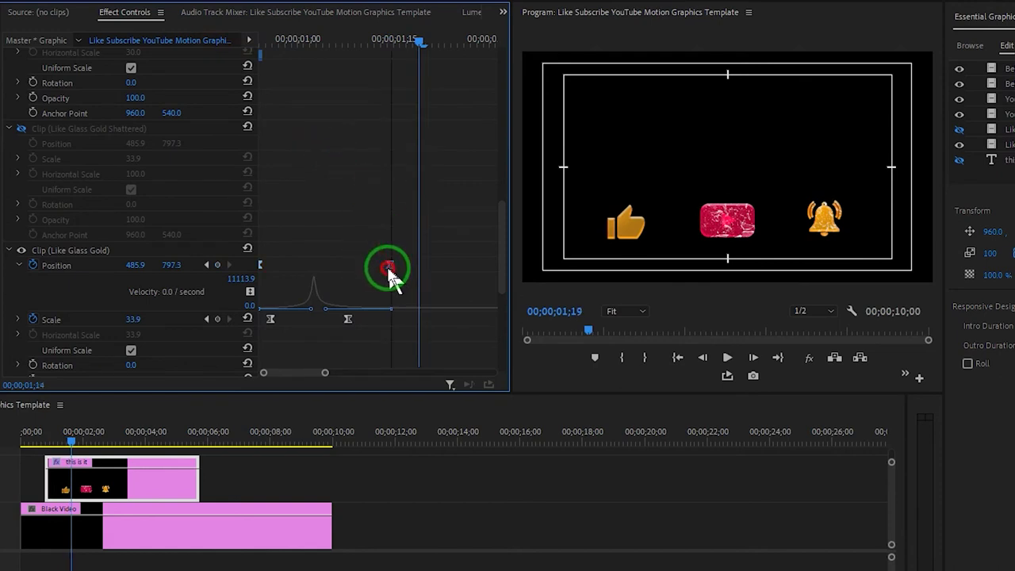
drag(389, 268, 348, 266)
drag(317, 41, 222, 38)
key(space)
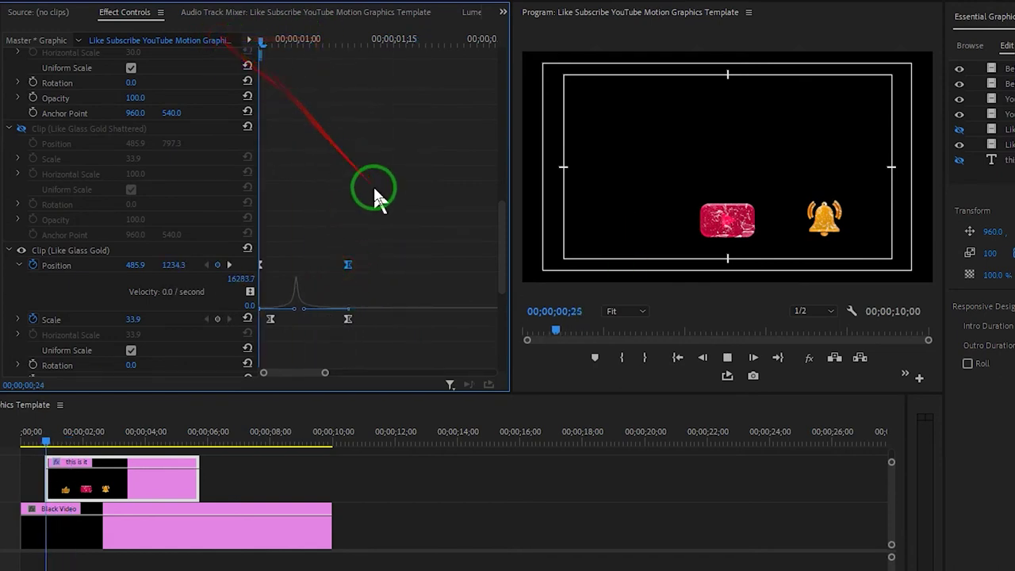
key(space)
drag(348, 265, 359, 268)
Play the graphic clip twice from 00;00;00;24 to check the shortened like button entrance.
drag(385, 38, 222, 38)
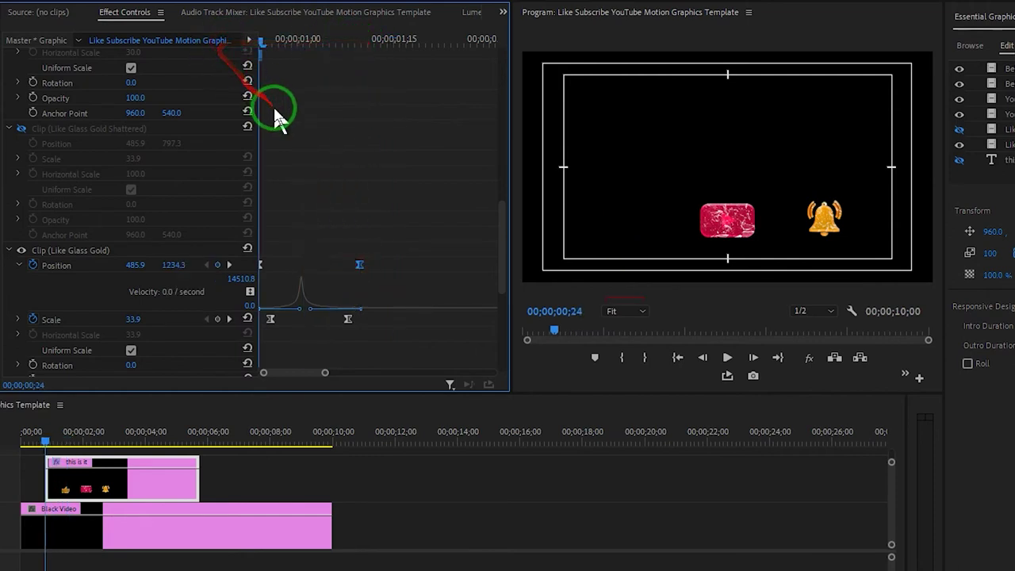
key(space)
key(space)
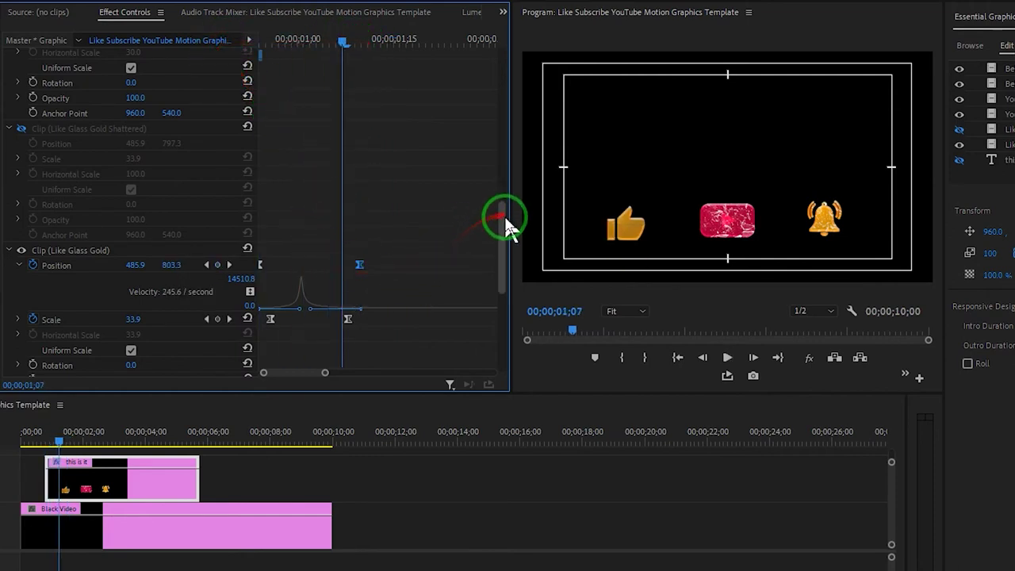
drag(508, 225, 503, 258)
drag(290, 39, 222, 48)
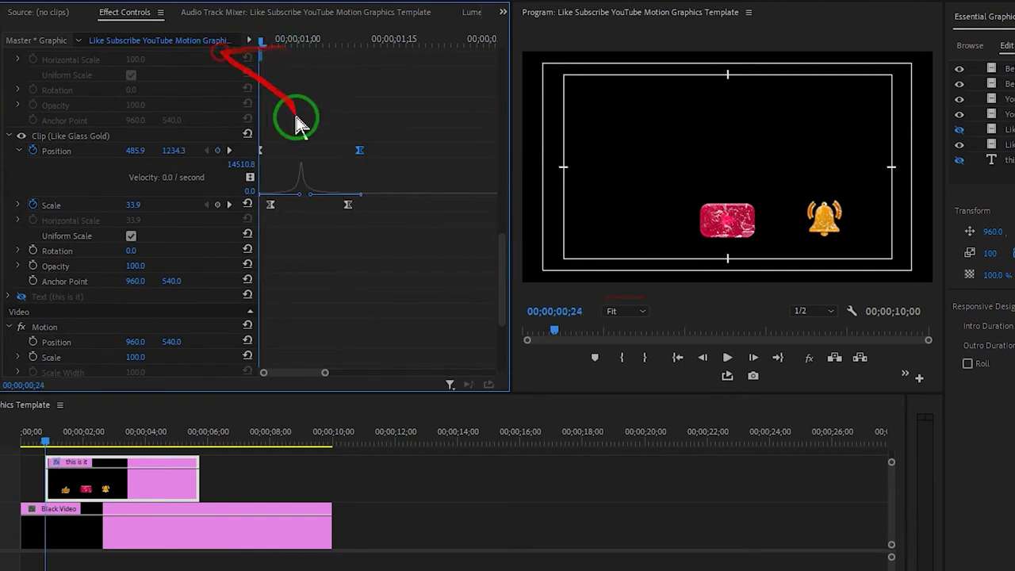
key(space)
key(space)
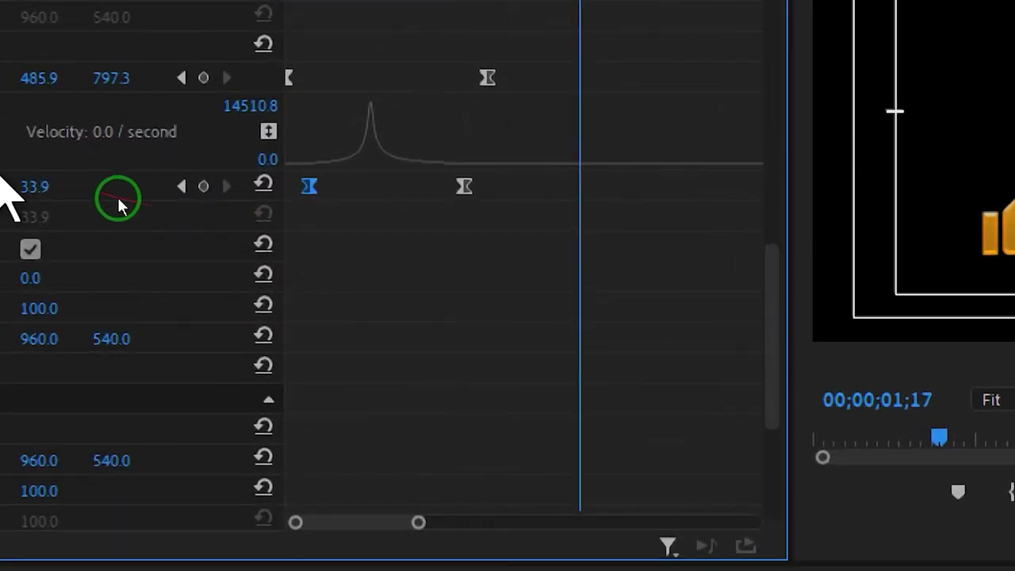
Expand Like Glass Gold's Scale graphs, pull the curve handles between its two keyframes and play from before the graphic clip.
click(463, 187)
click(4, 219)
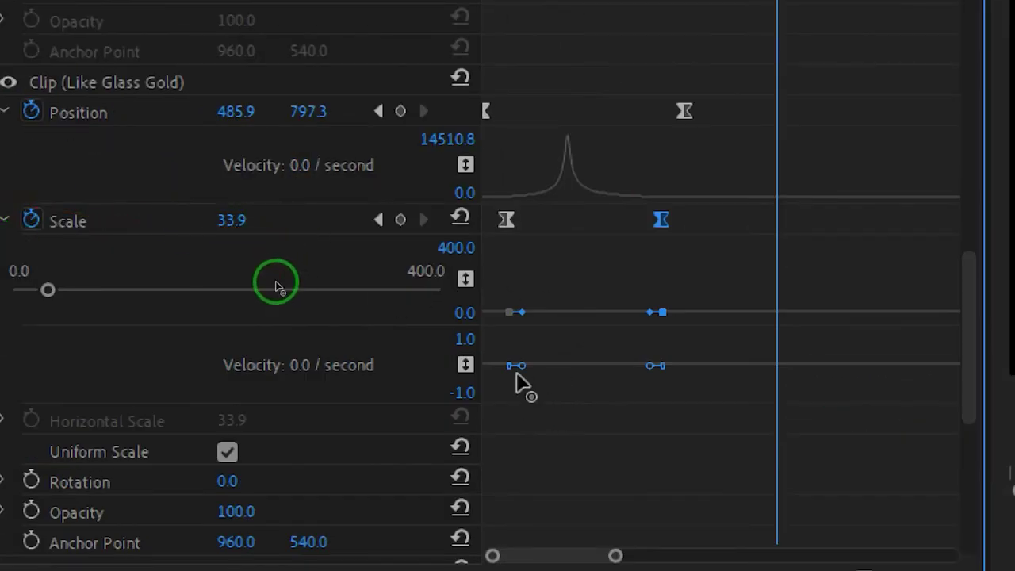
drag(528, 319, 600, 311)
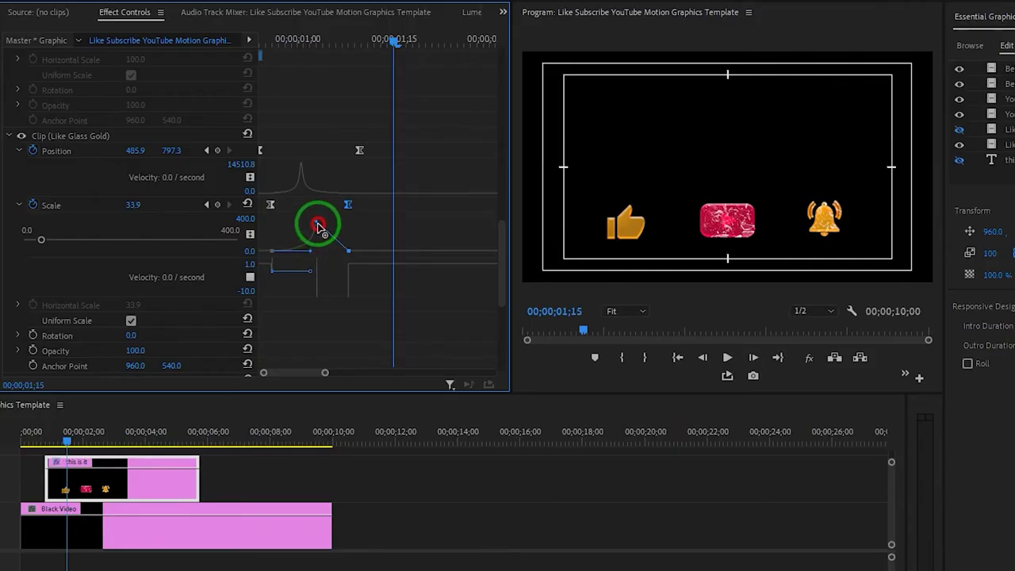
click(34, 430)
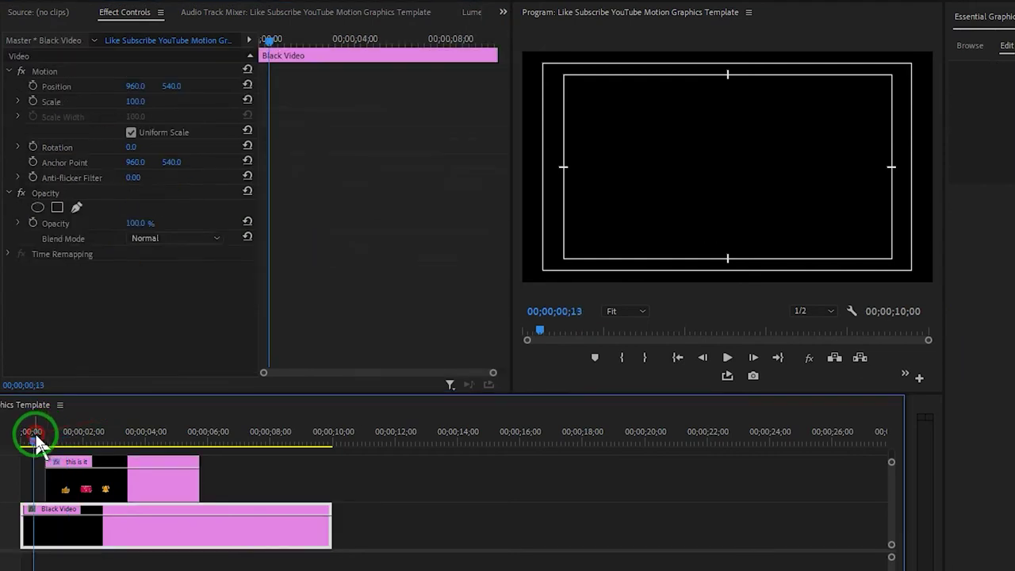
key(space)
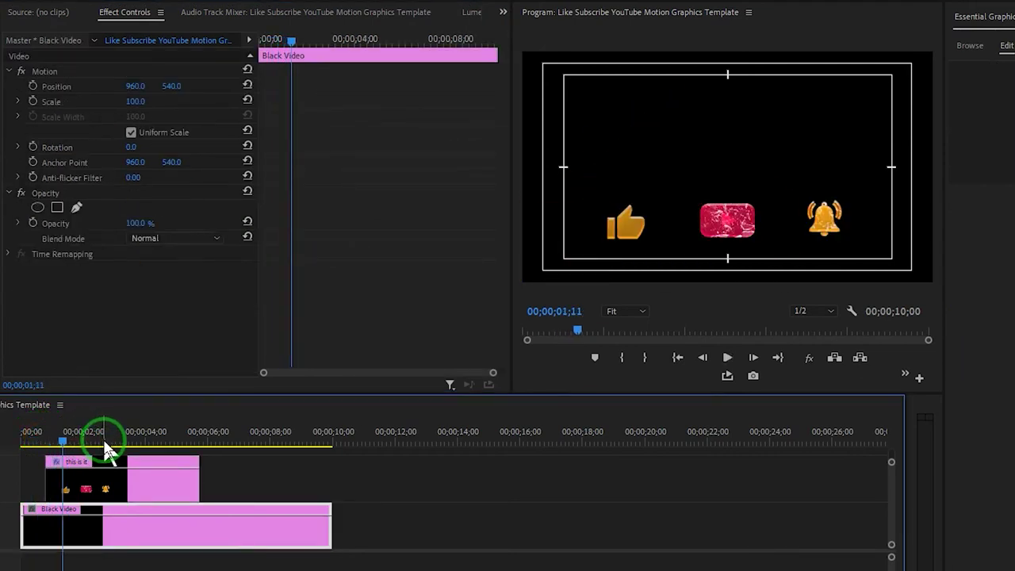
Raise the Scale curve between Like Glass Gold's two keyframes and play from 00;00;00;21, before the graphic clip.
click(91, 487)
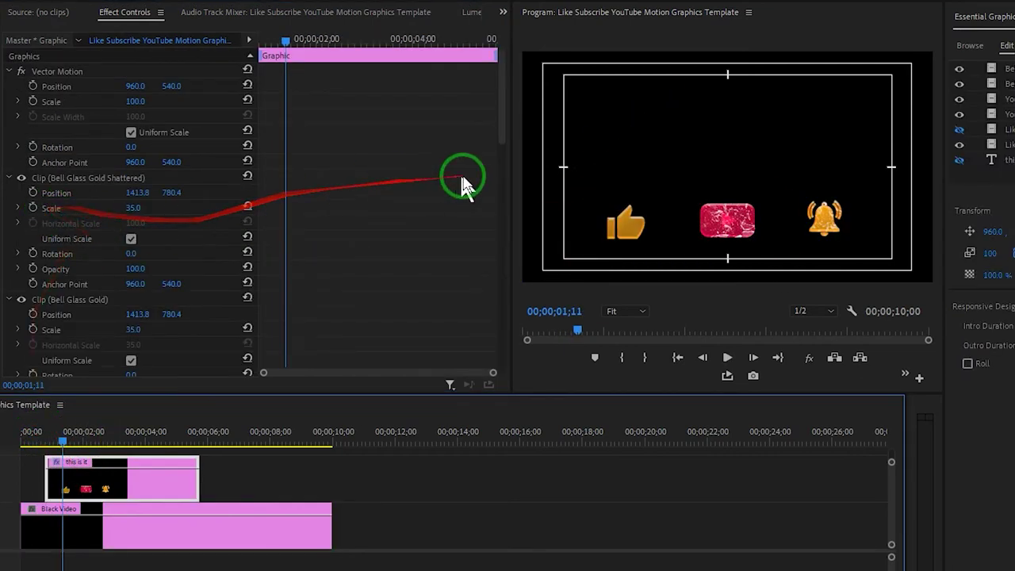
drag(508, 147, 337, 246)
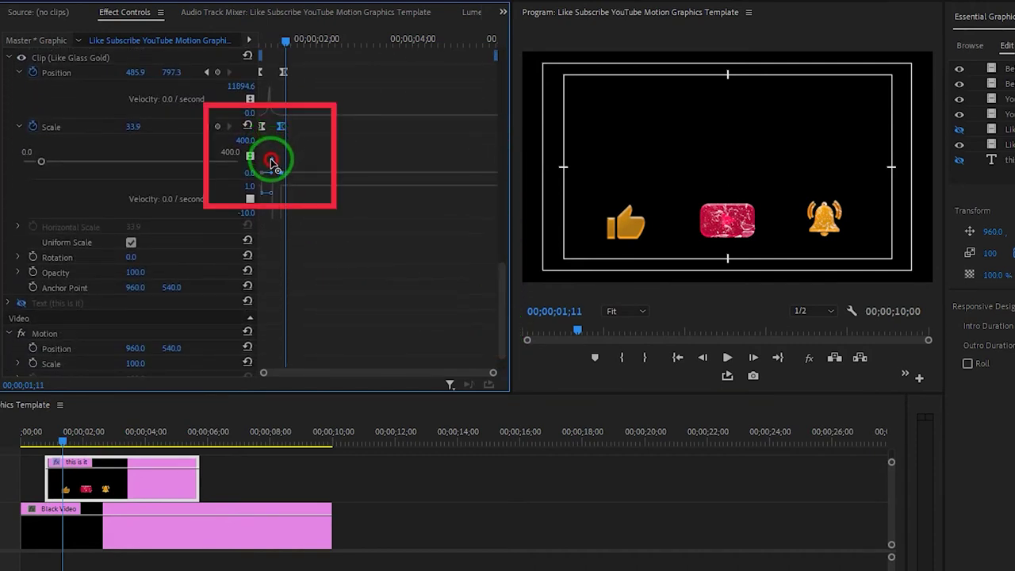
click(44, 441)
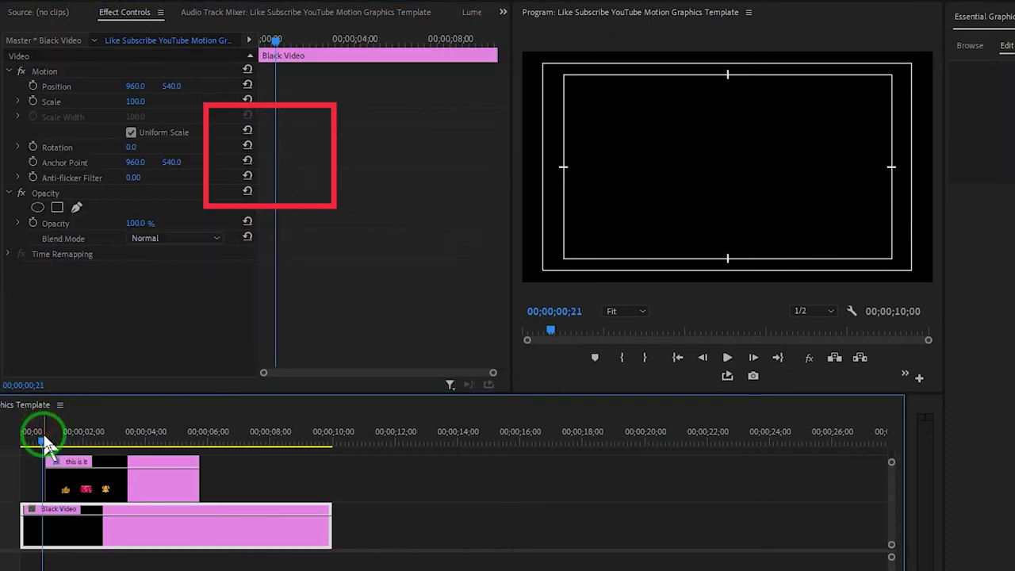
key(space)
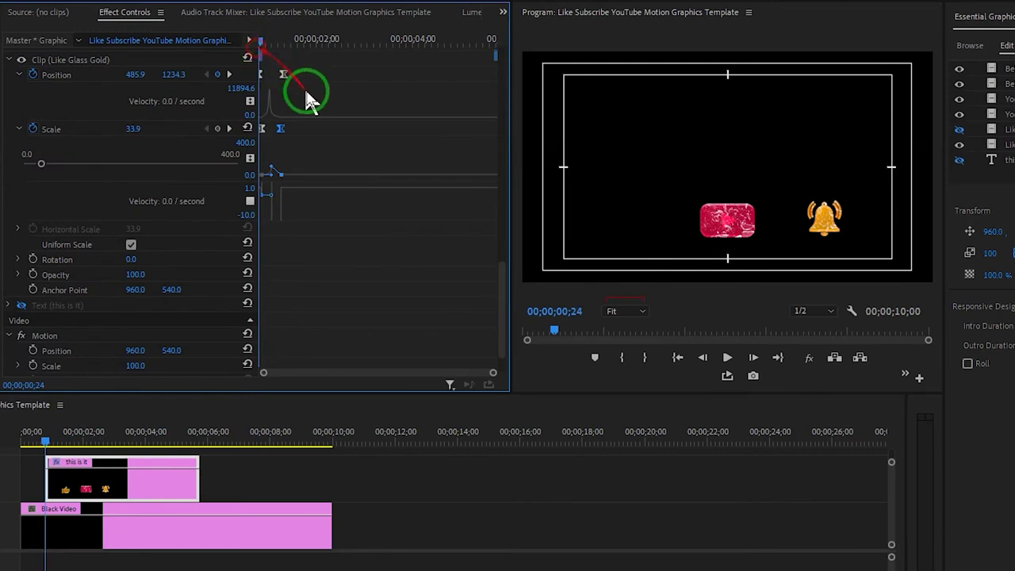
Replay the graphic clip from its start to check the like button's combined rise and scale motion.
key(space)
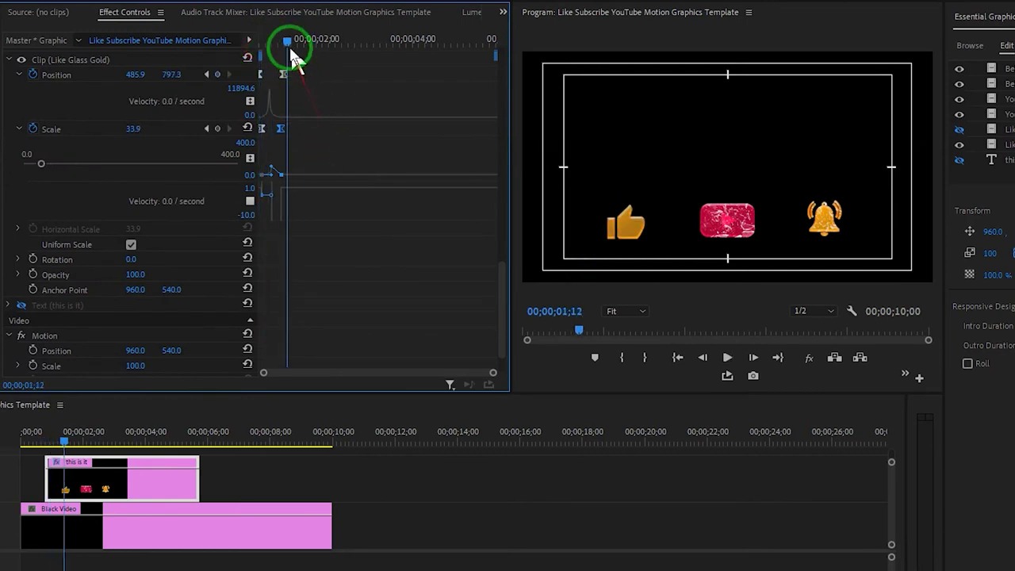
drag(287, 41, 256, 47)
key(space)
key(space)
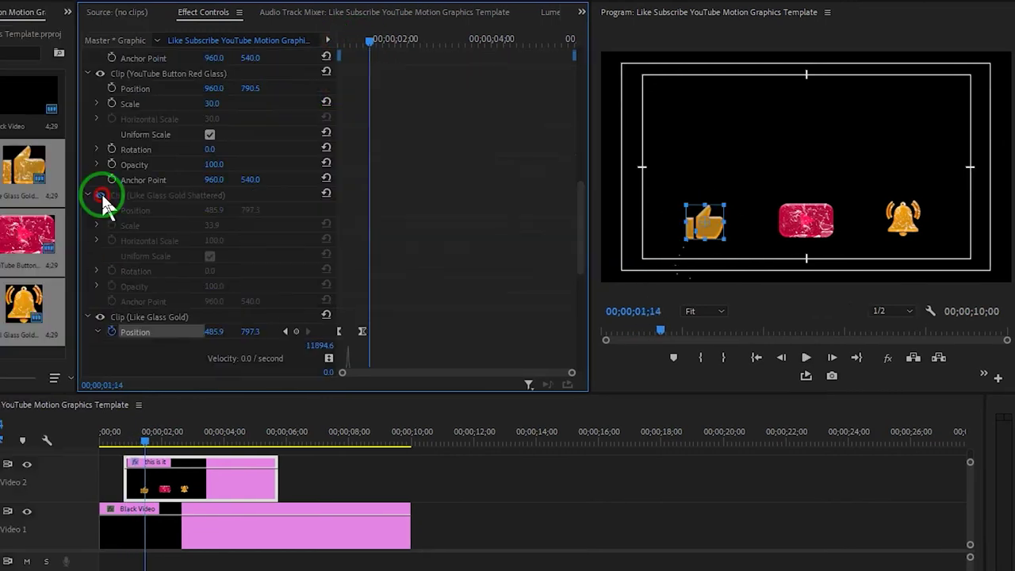
Make the Like Glass Gold Shattered layer visible and select its Opacity property.
click(101, 195)
click(132, 198)
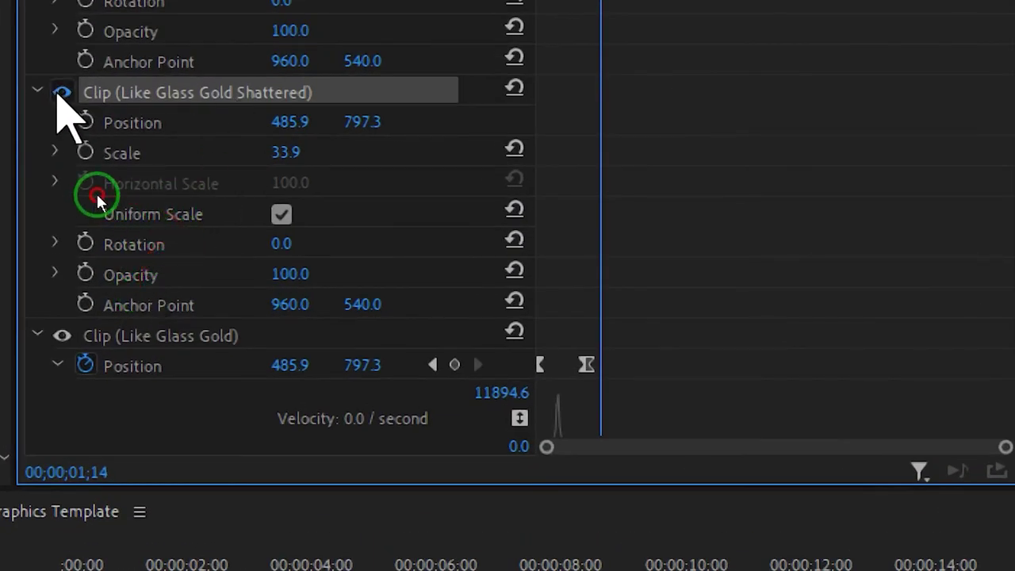
click(141, 285)
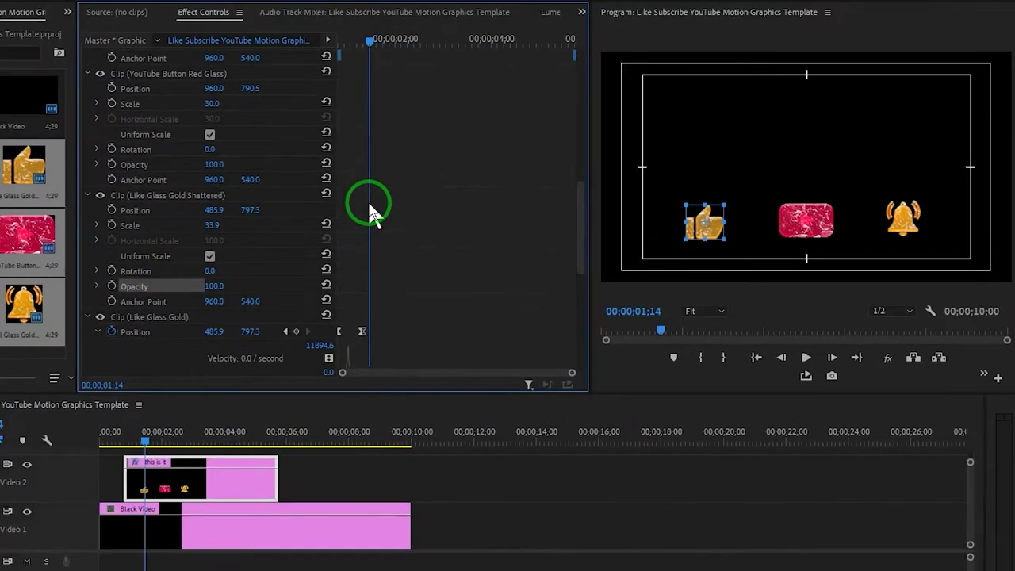
Move both of Like Glass Gold's Scale keyframes later so the scaling starts at its last Position keyframe.
drag(369, 45, 363, 45)
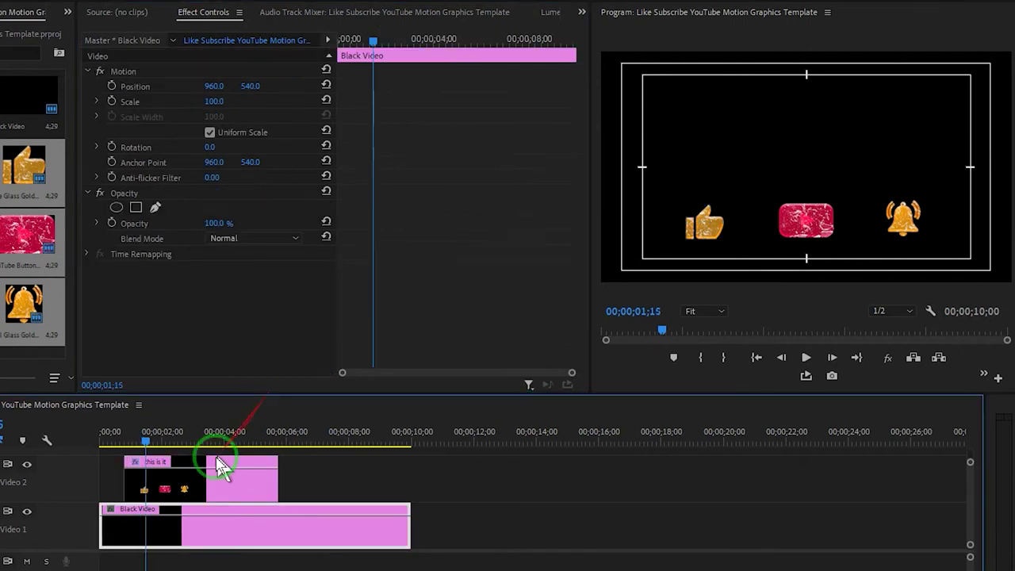
click(190, 462)
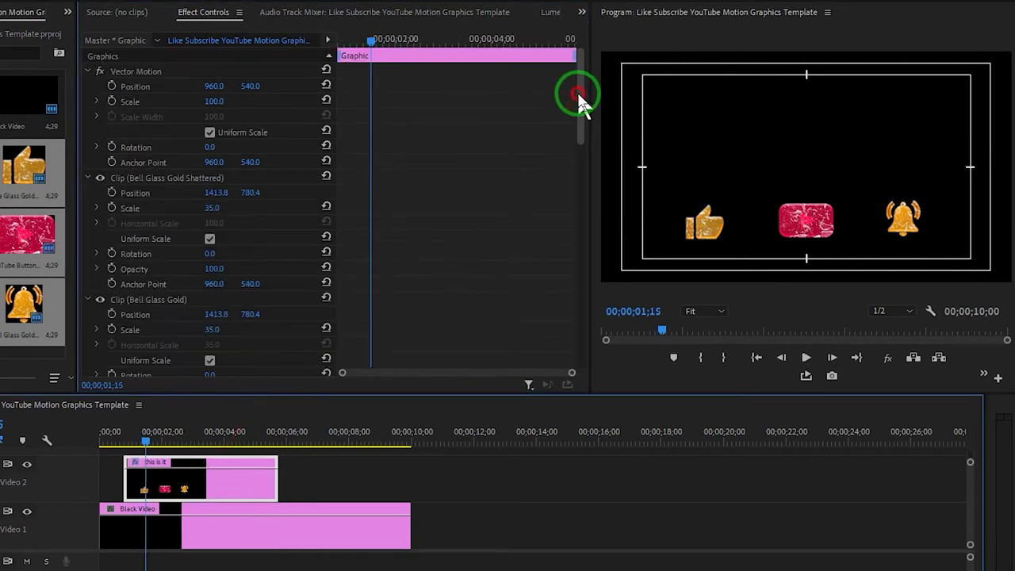
drag(578, 97, 567, 294)
click(152, 195)
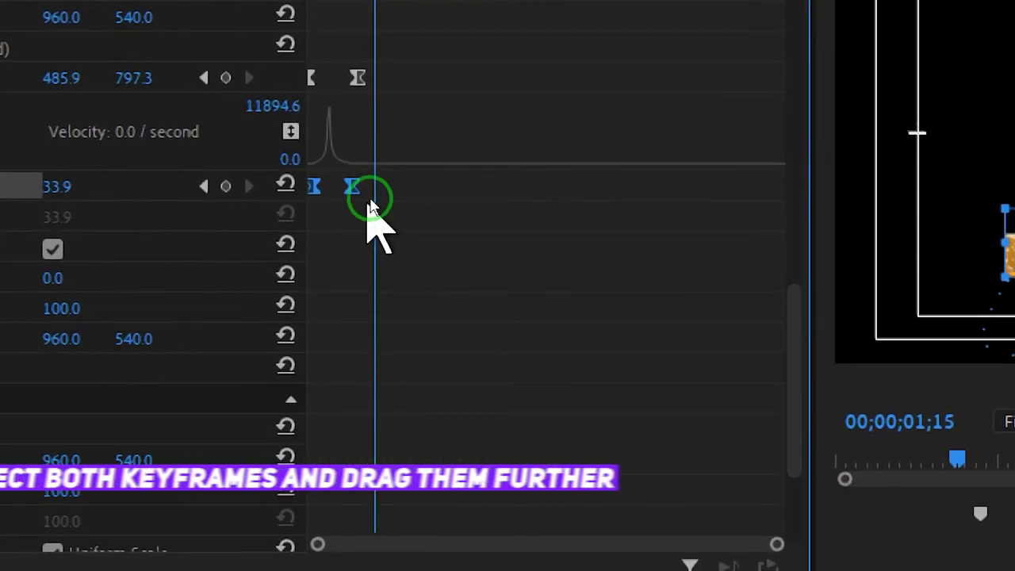
click(372, 199)
drag(374, 189, 311, 193)
drag(353, 191, 399, 195)
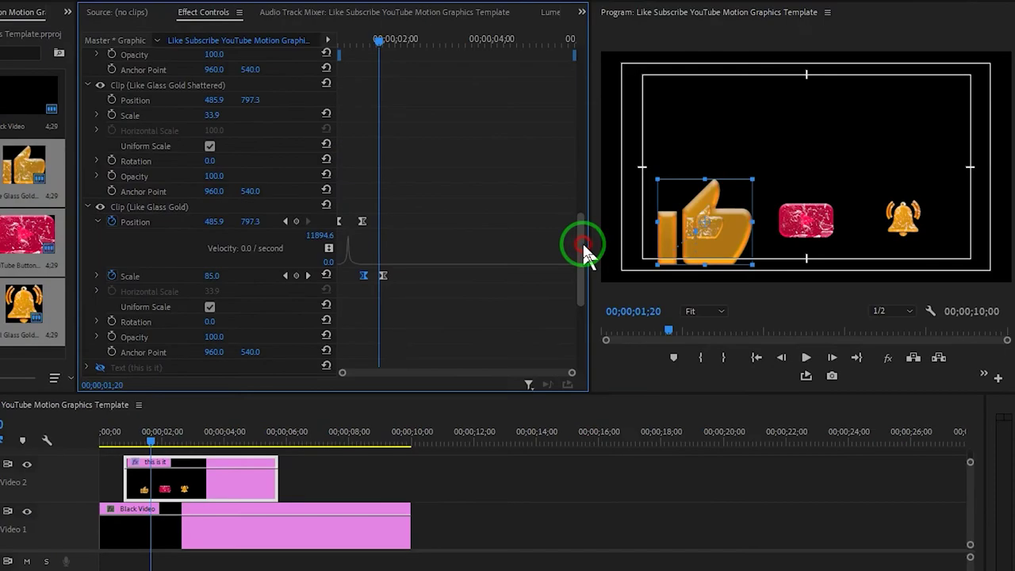
Play the delayed scaling and inspect 00;00;01;22, comparing the Like Glass Gold layer with its shattered version.
key(space)
key(space)
mouse_move(402, 55)
mouse_down()
mouse_move(357, 47)
mouse_move(386, 59)
mouse_up()
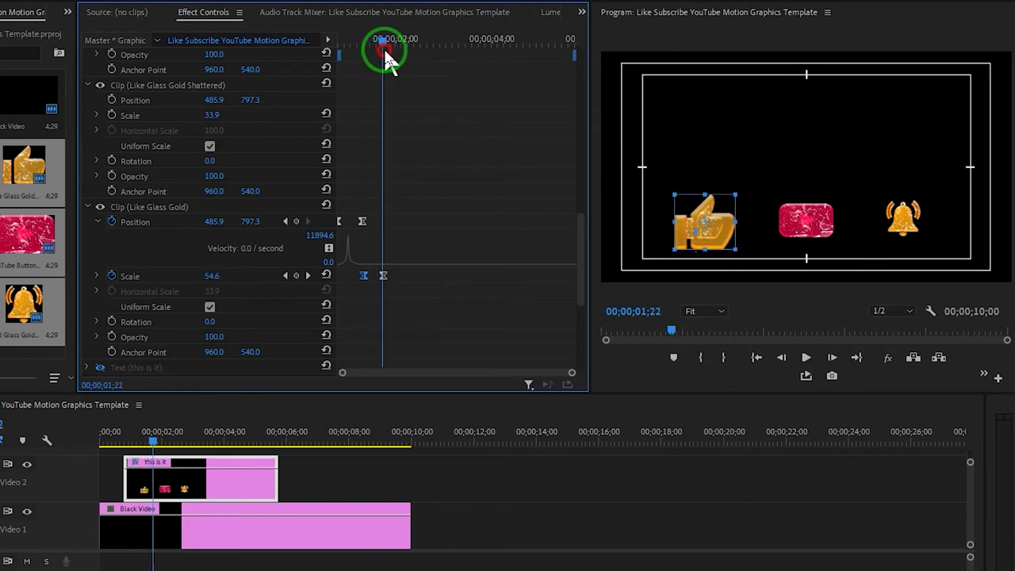
click(153, 208)
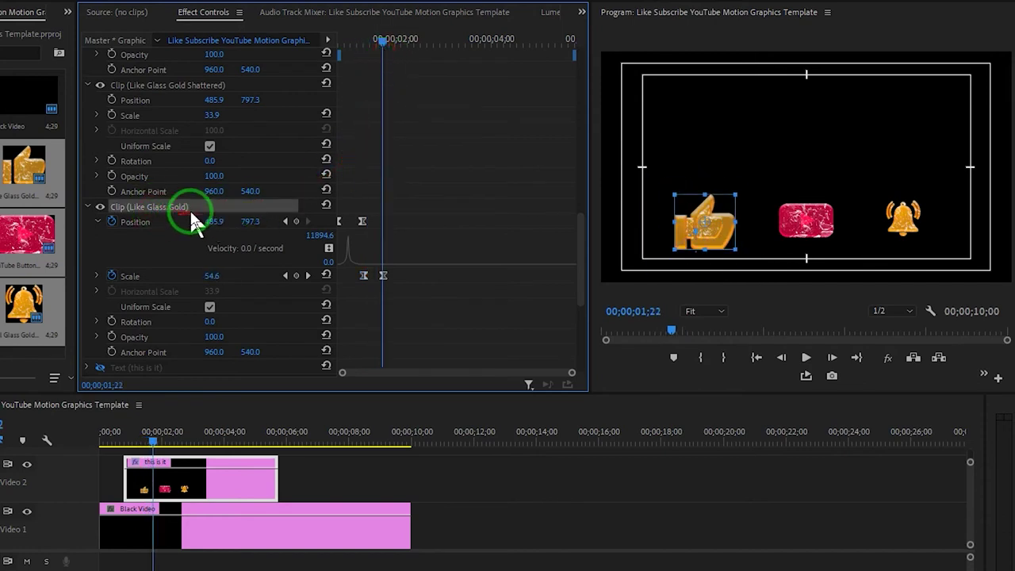
click(169, 85)
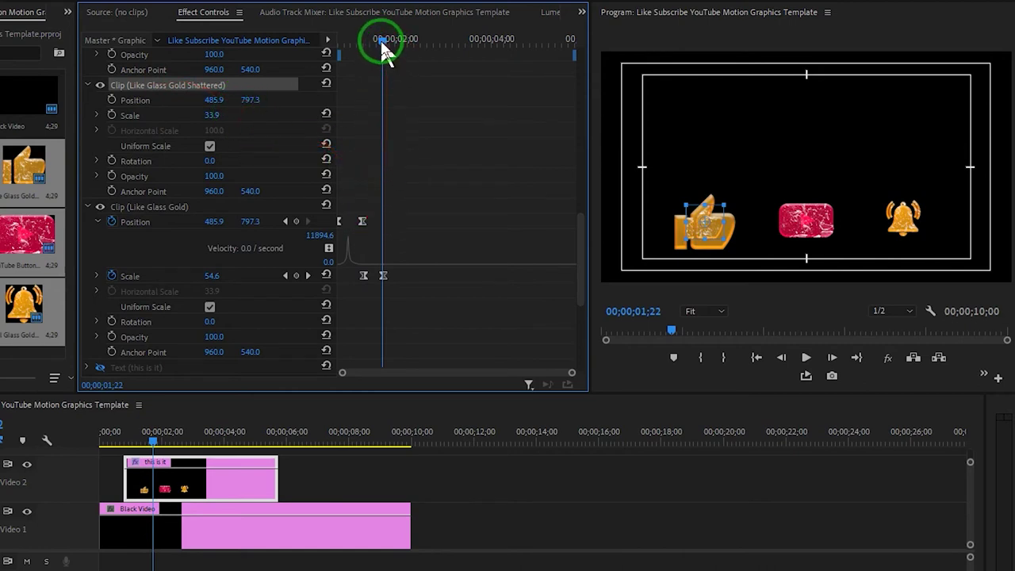
Set Like Glass Gold Shattered's Opacity to 0 and play from 00;00;00;24.
drag(383, 44, 363, 55)
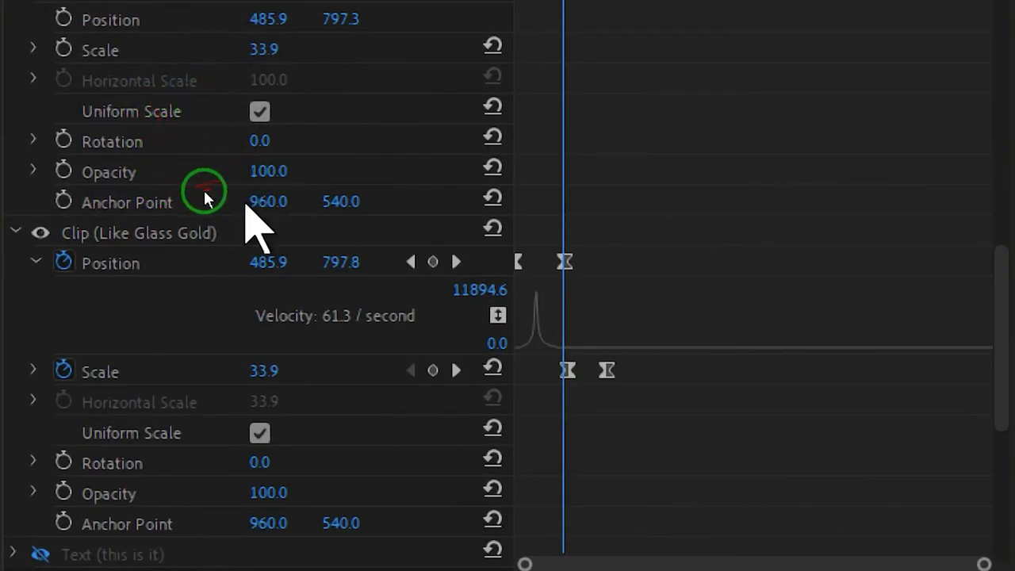
click(269, 173)
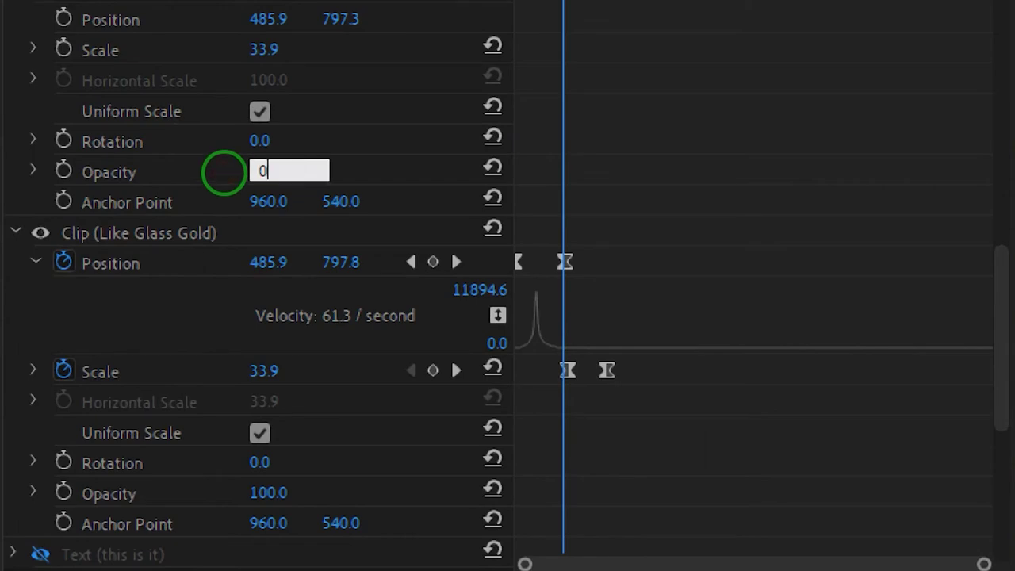
key(Return)
click(123, 438)
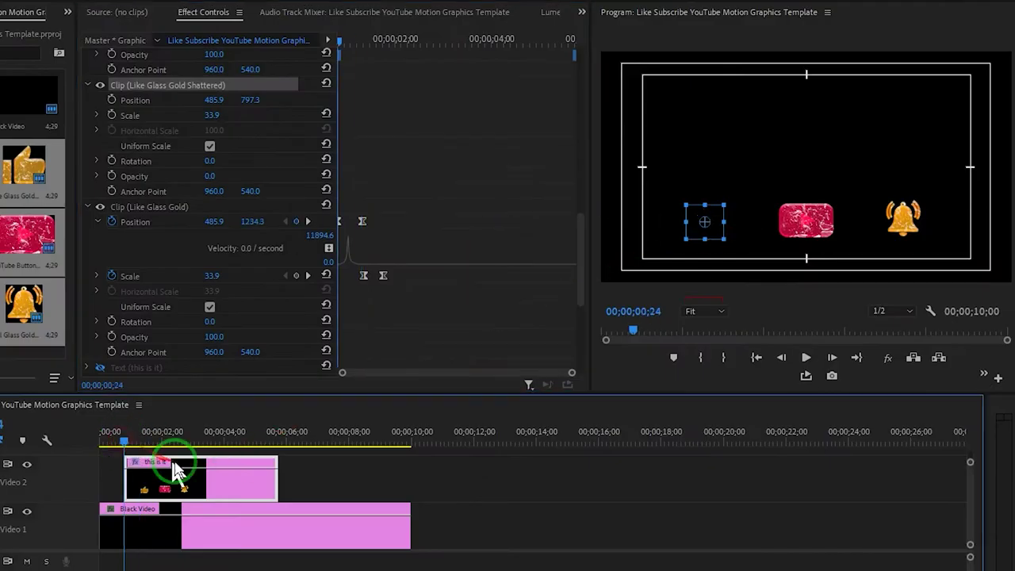
key(space)
key(space)
Enlarge the program monitor and replay the like button animation from the start of the graphic clip.
drag(595, 394, 609, 443)
drag(590, 309, 528, 292)
click(127, 487)
key(space)
key(space)
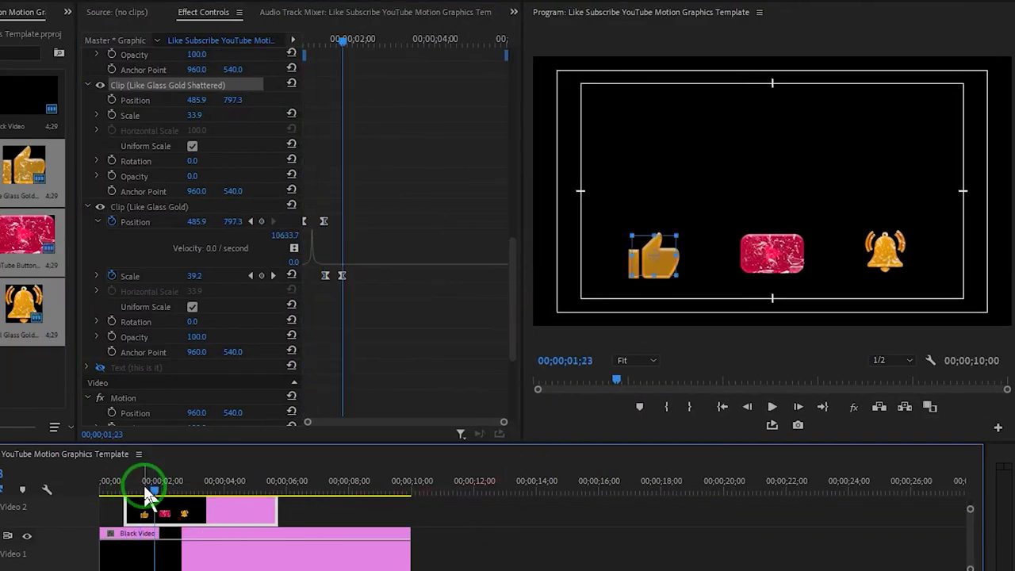
Keyframe Like Glass Gold Shattered's Opacity from 0 at the first Scale keyframe to 100 at 00;00;01;23.
click(366, 242)
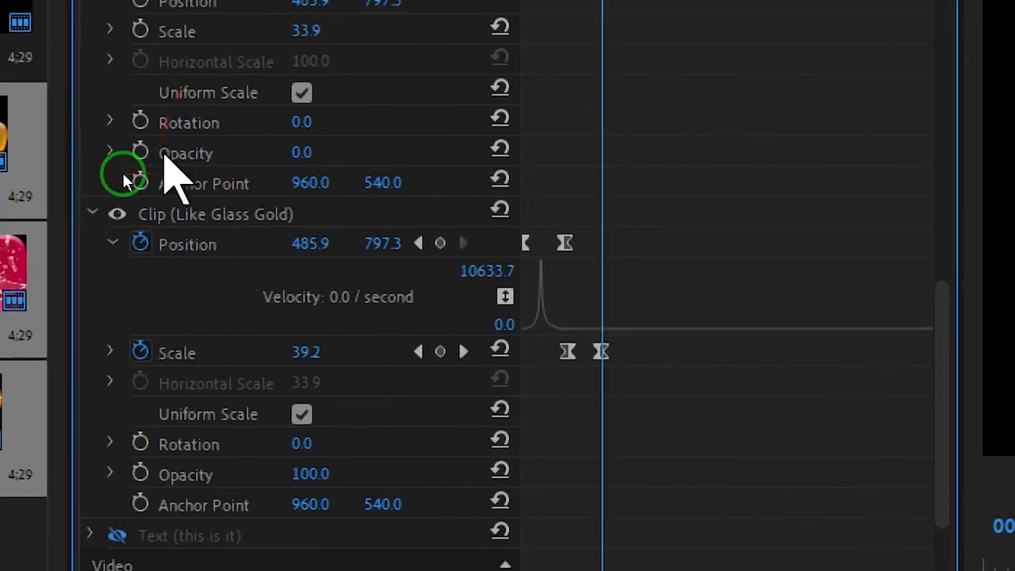
click(140, 152)
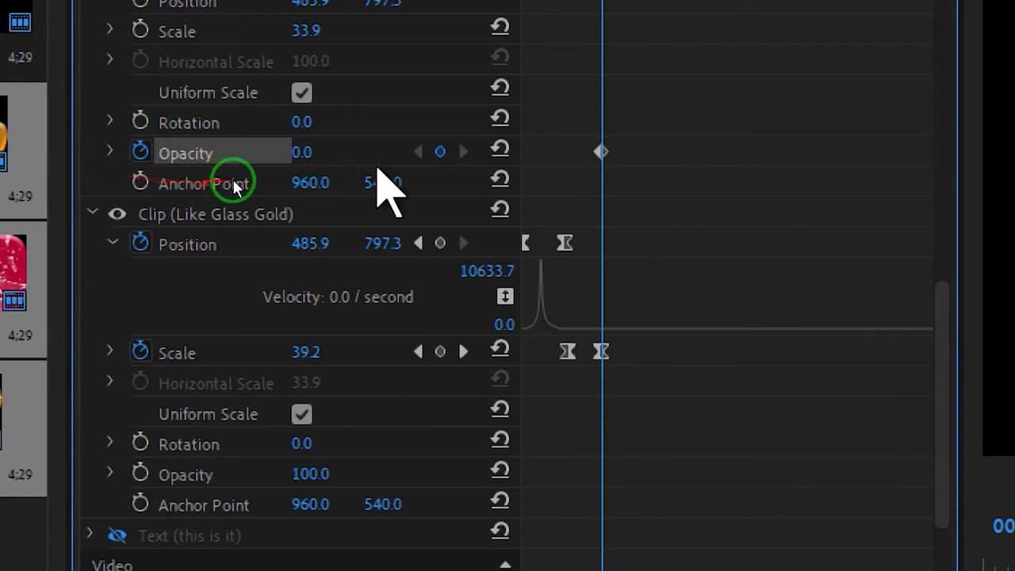
drag(601, 152, 567, 155)
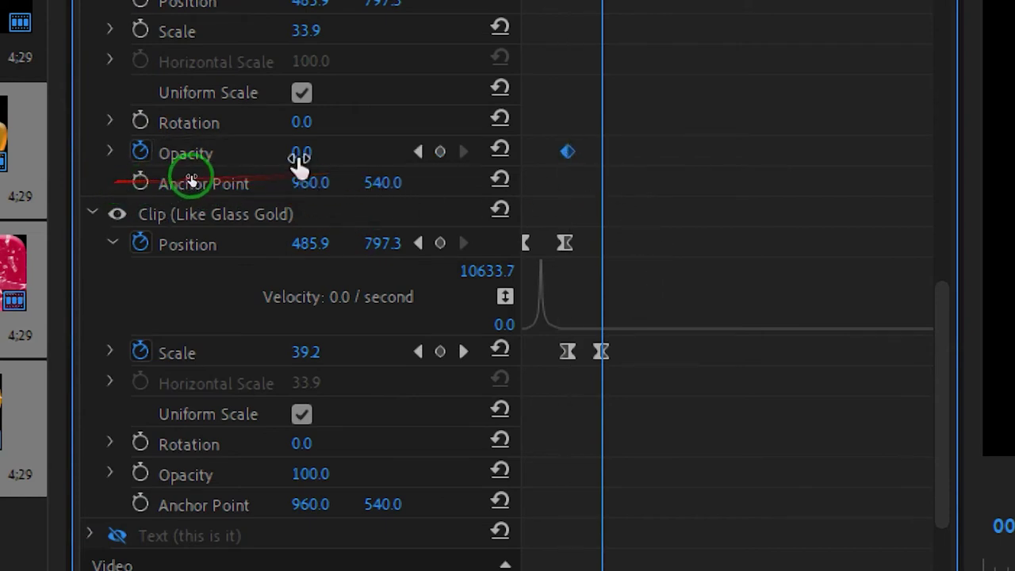
drag(309, 158, 351, 149)
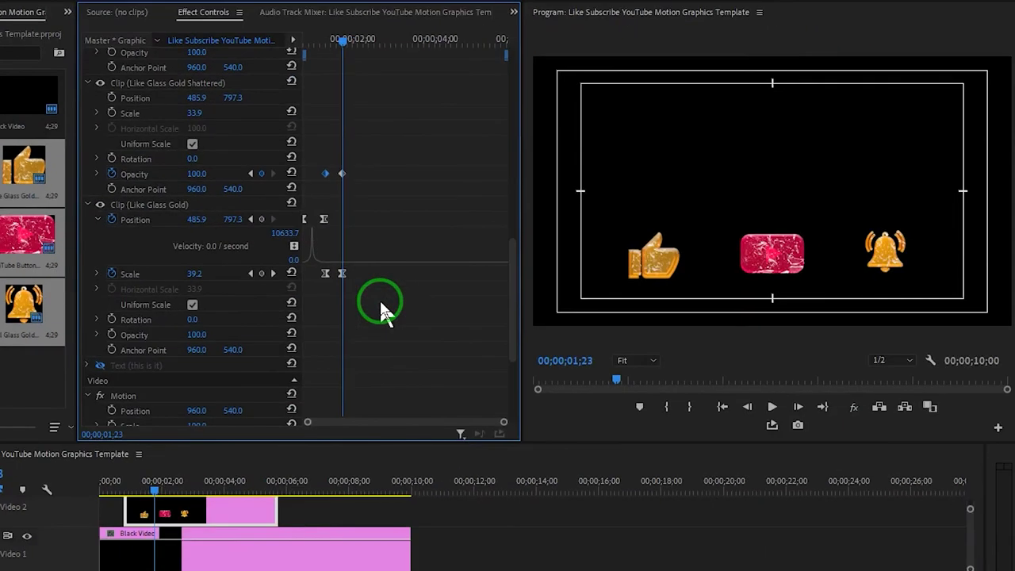
Play from 00;00;00;13 with the graphic clip selected to review the shattered like button's fade-in.
click(113, 488)
click(171, 515)
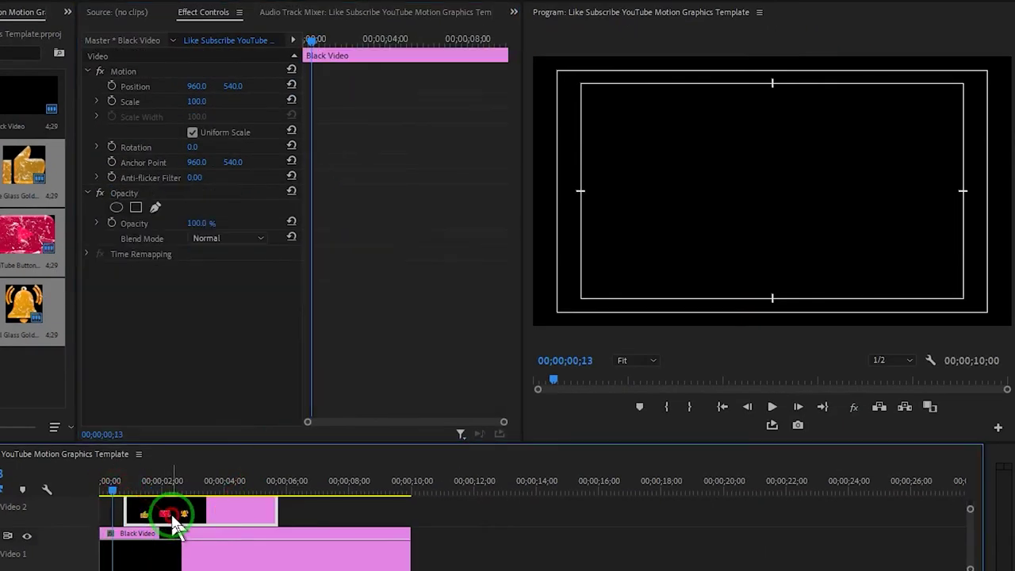
key(space)
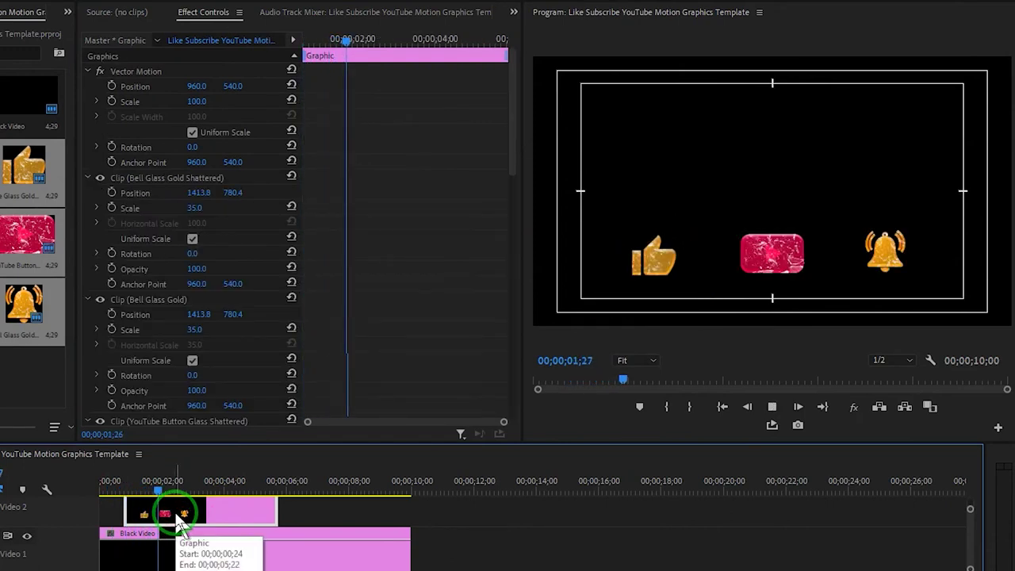
key(space)
Move both shattered-layer Opacity keyframes later, aligning the first with Like Glass Gold's last Scale keyframe.
mouse_move(141, 487)
mouse_down()
mouse_move(131, 486)
mouse_move(156, 489)
mouse_move(157, 480)
mouse_up()
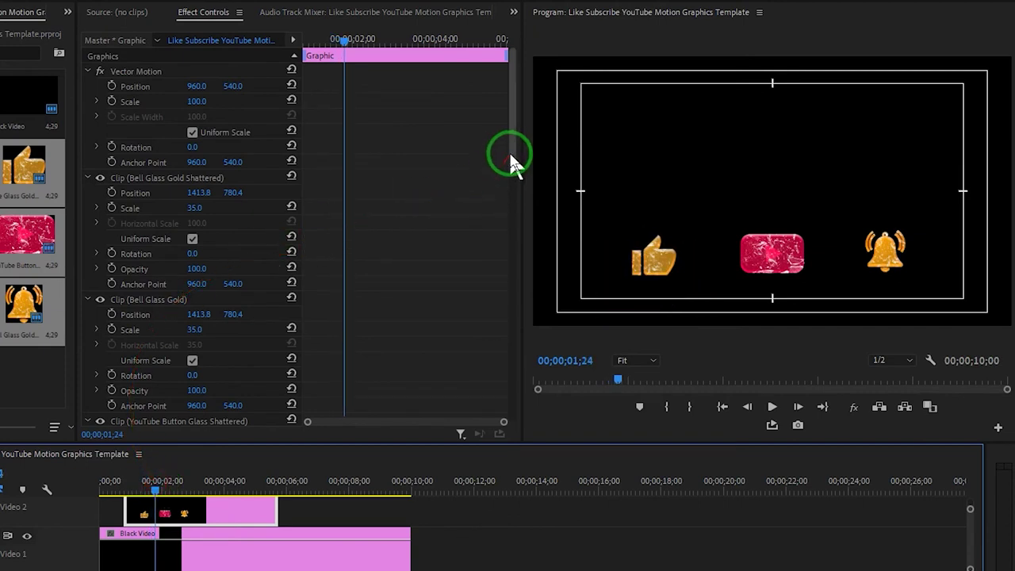
drag(512, 163, 515, 362)
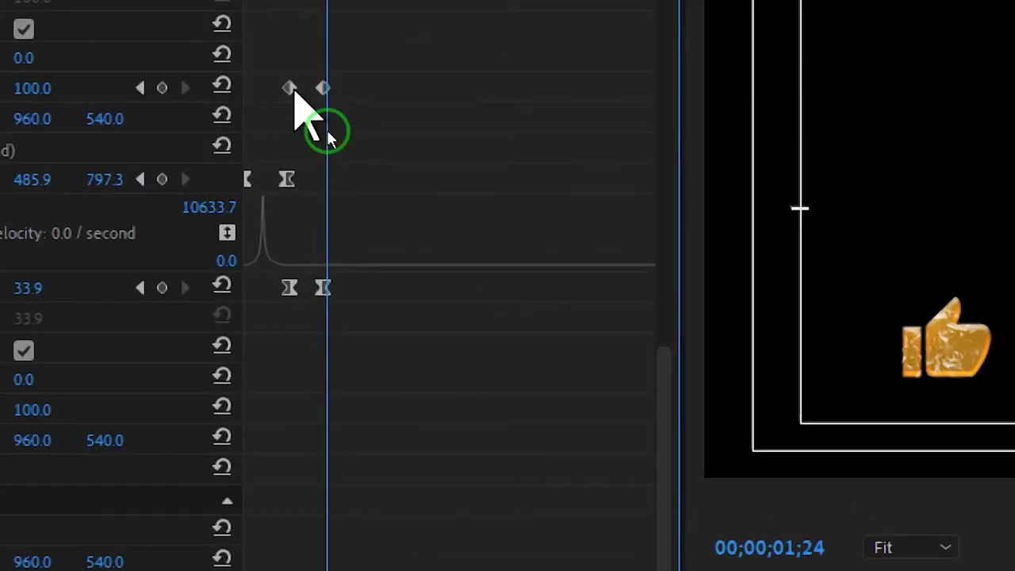
click(289, 87)
mouse_move(323, 87)
mouse_down()
mouse_move(344, 88)
mouse_move(312, 88)
mouse_move(324, 88)
mouse_up()
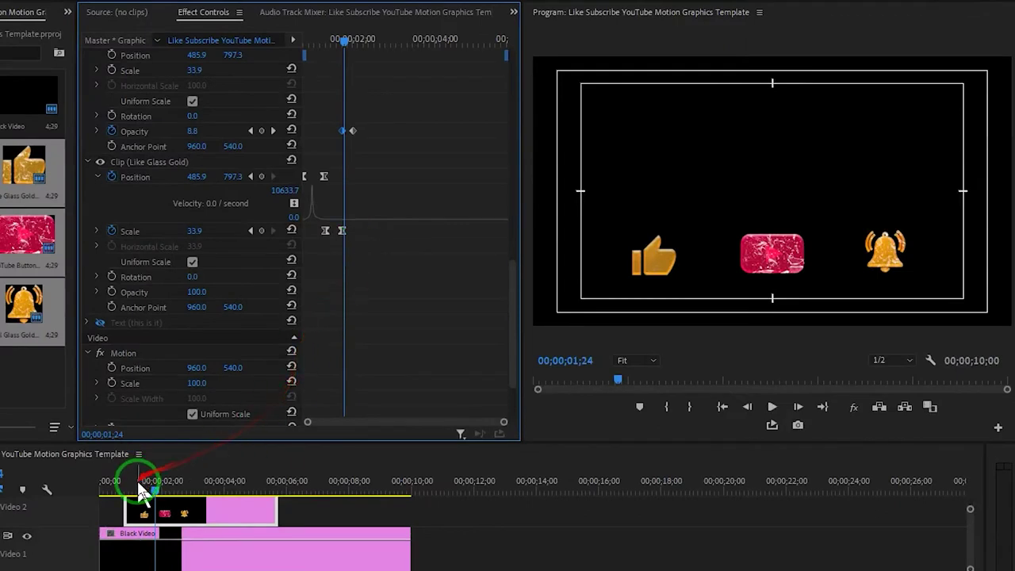
Play the delayed fade and shorten it by moving the shattered layer's last Opacity keyframe closer to the first.
drag(141, 490, 125, 489)
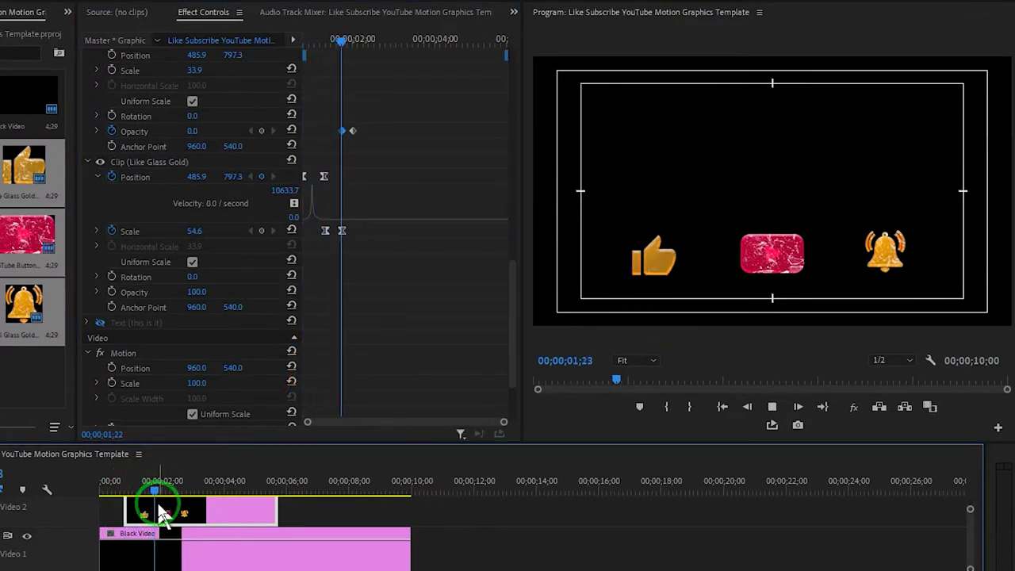
click(152, 378)
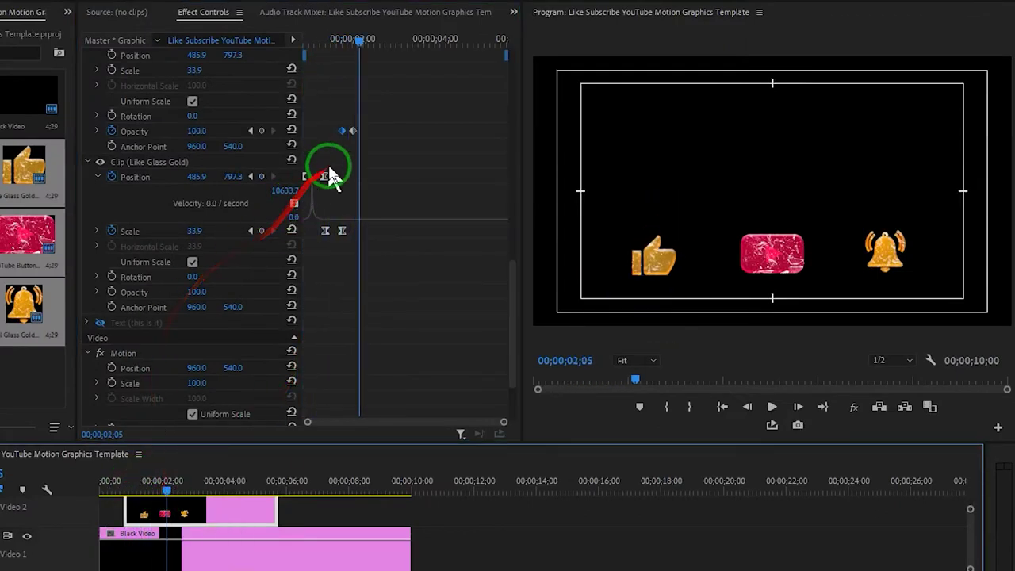
click(357, 142)
click(353, 132)
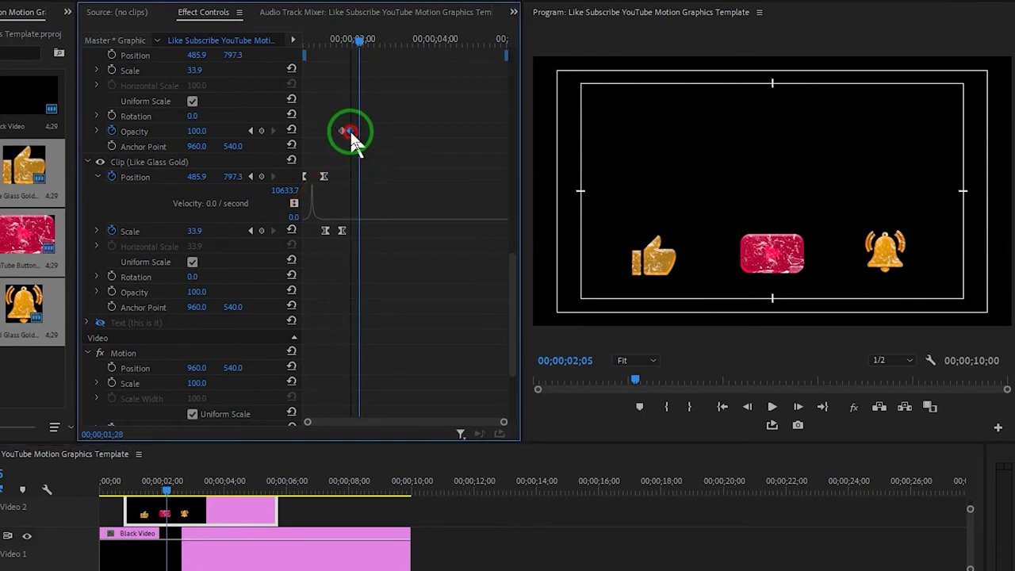
drag(350, 132, 345, 132)
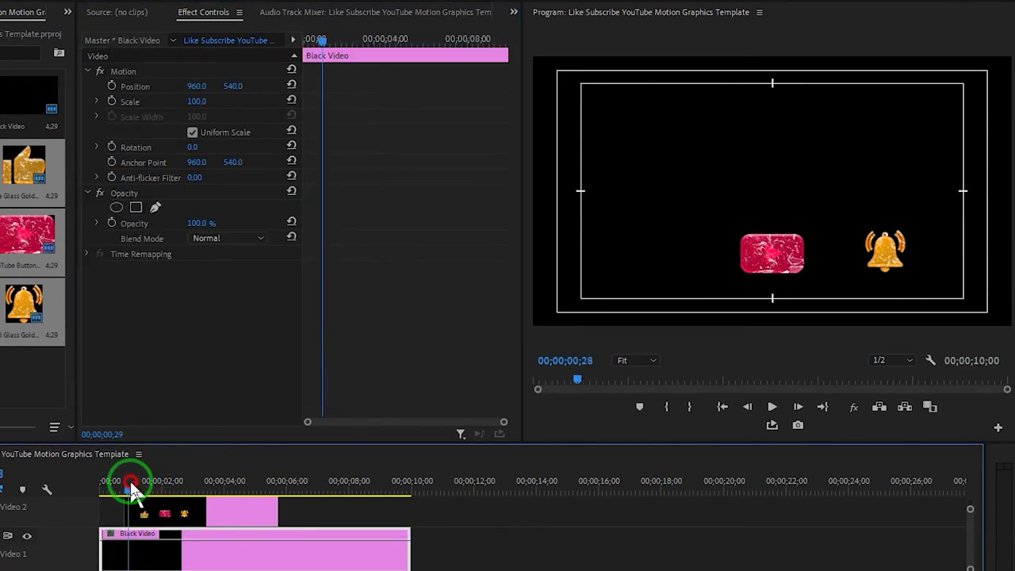
Play from near the graphic clip's start through 00;00;02;04 to check the quicker shatter, and reselect the clip.
drag(132, 487, 126, 485)
key(space)
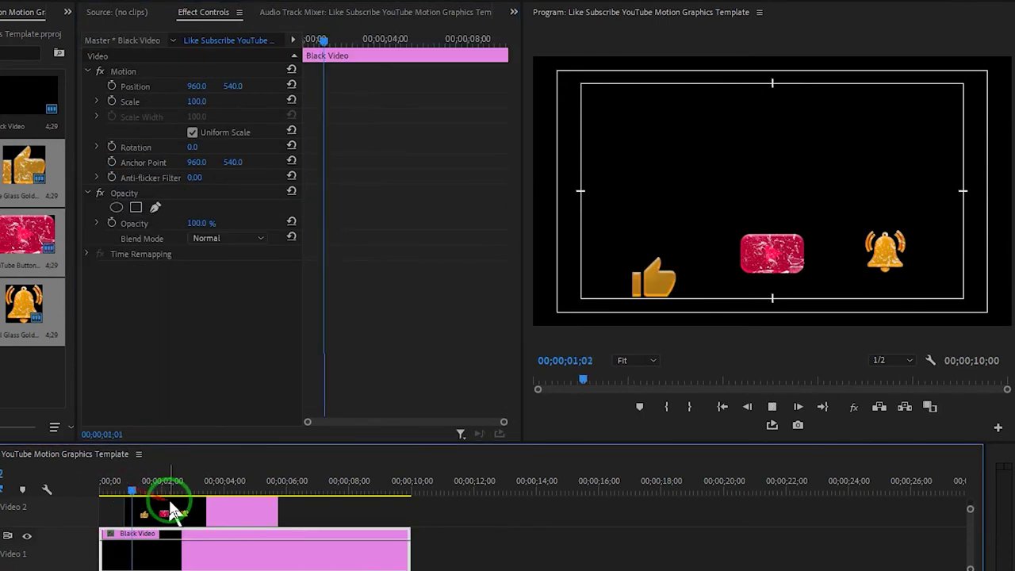
key(space)
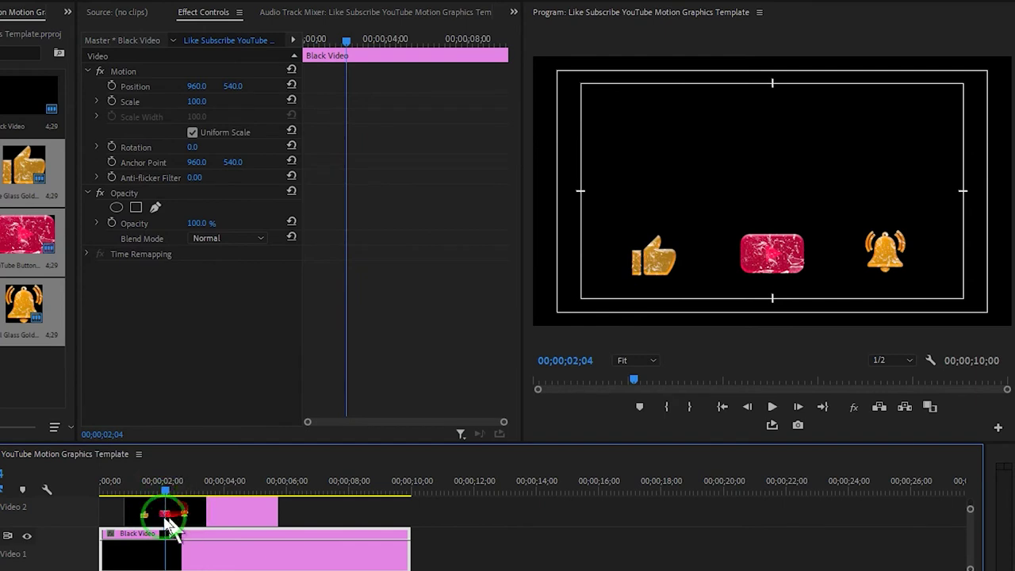
click(165, 515)
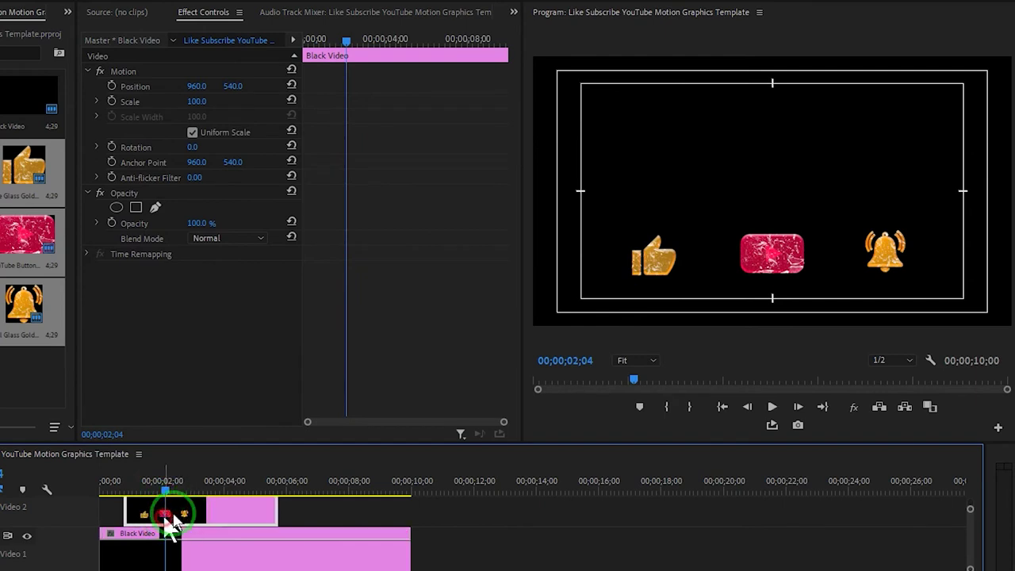
Ease the YouTube Button Red Glass layer's Position keyframes, and shift its Scale keyframes later with wider spacing and a reshaped velocity curve.
click(516, 155)
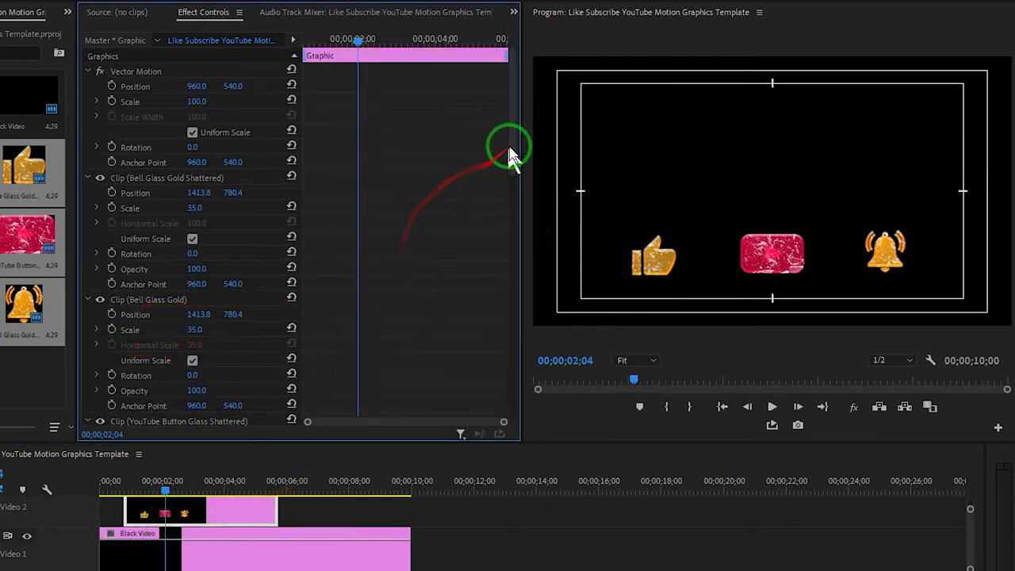
mouse_move(512, 154)
mouse_down()
mouse_move(512, 273)
mouse_move(512, 143)
mouse_up()
click(196, 237)
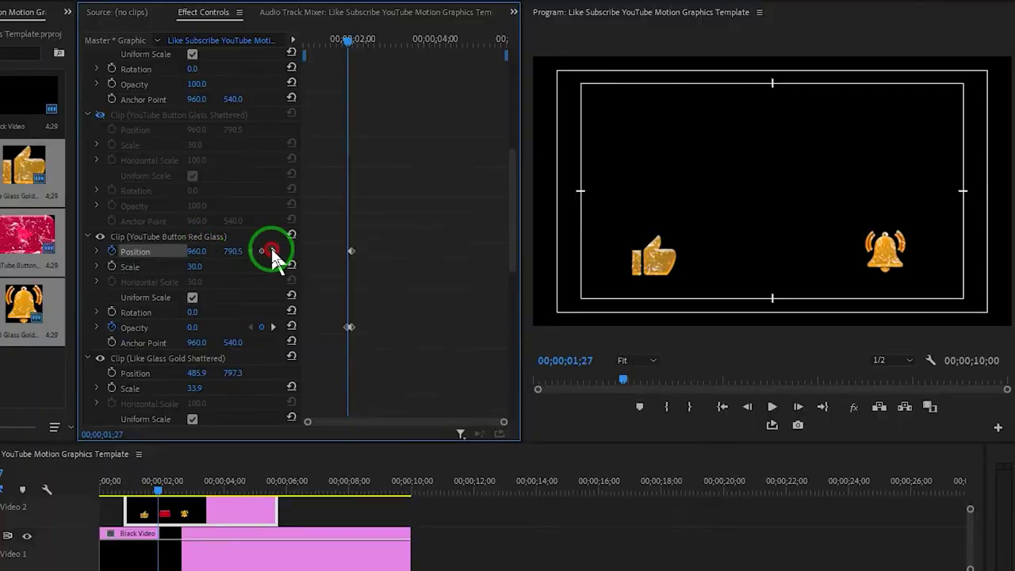
right_click(351, 252)
click(389, 366)
click(540, 466)
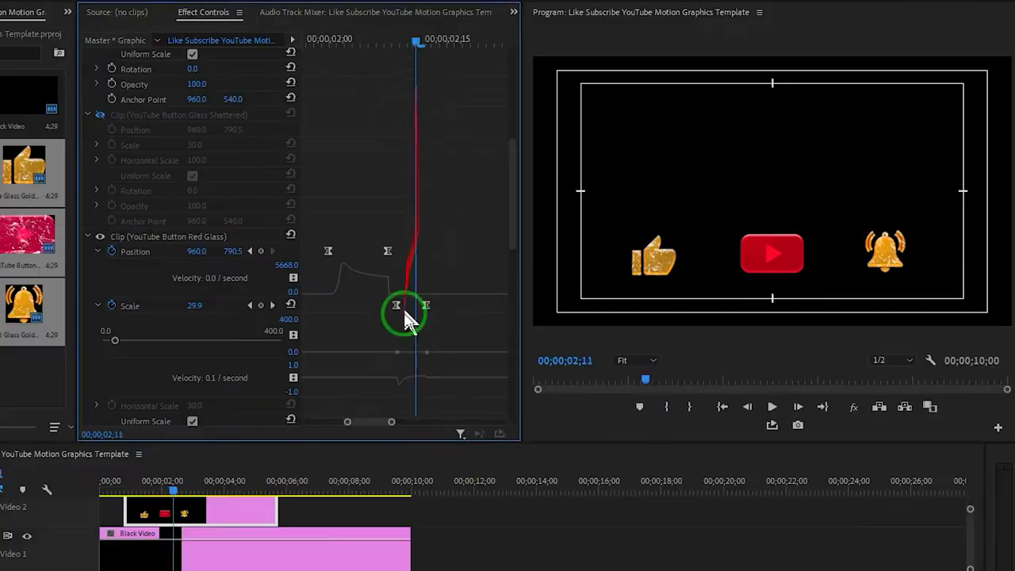
drag(667, 179, 722, 185)
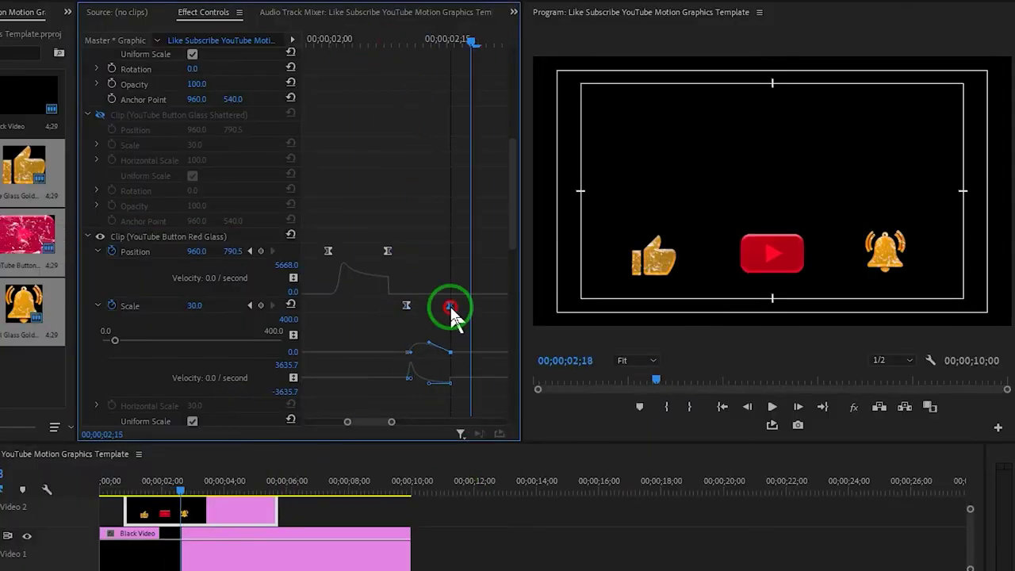
drag(677, 331, 685, 222)
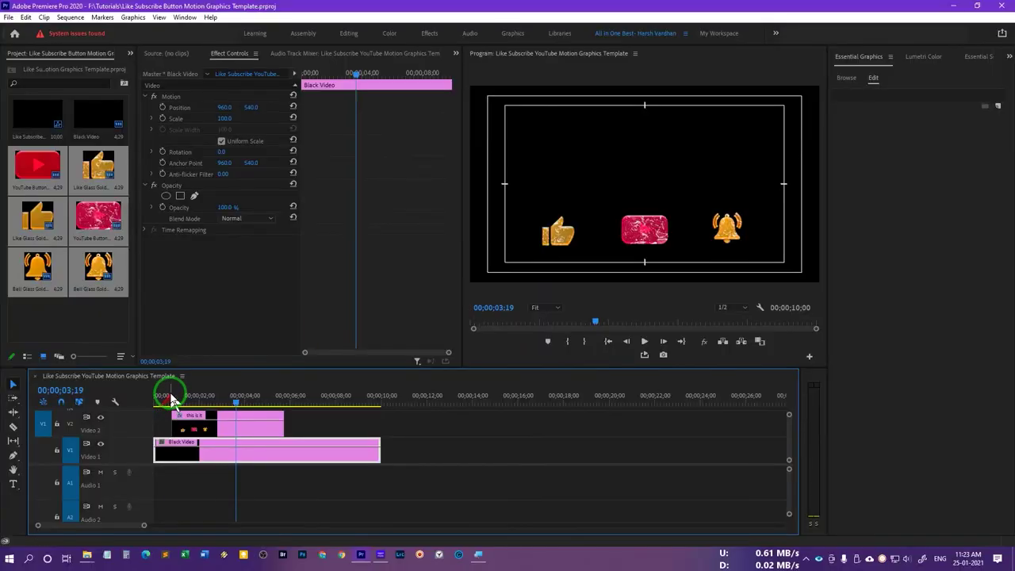
Play from 00;00;00;22 with the graphic clip selected to review all three button animations, stopping at 00;00;04;04.
click(226, 433)
key(space)
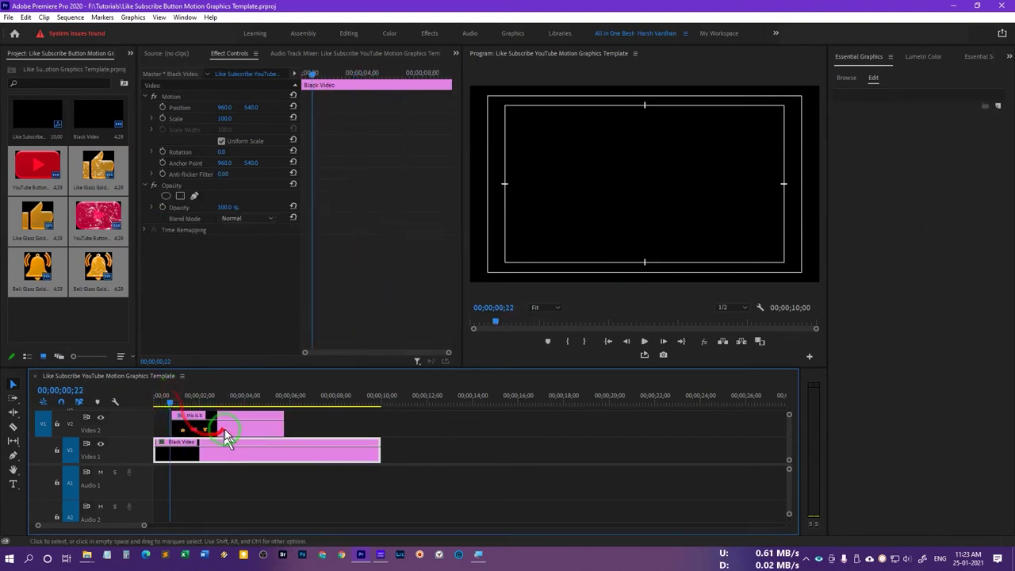
click(226, 428)
key(space)
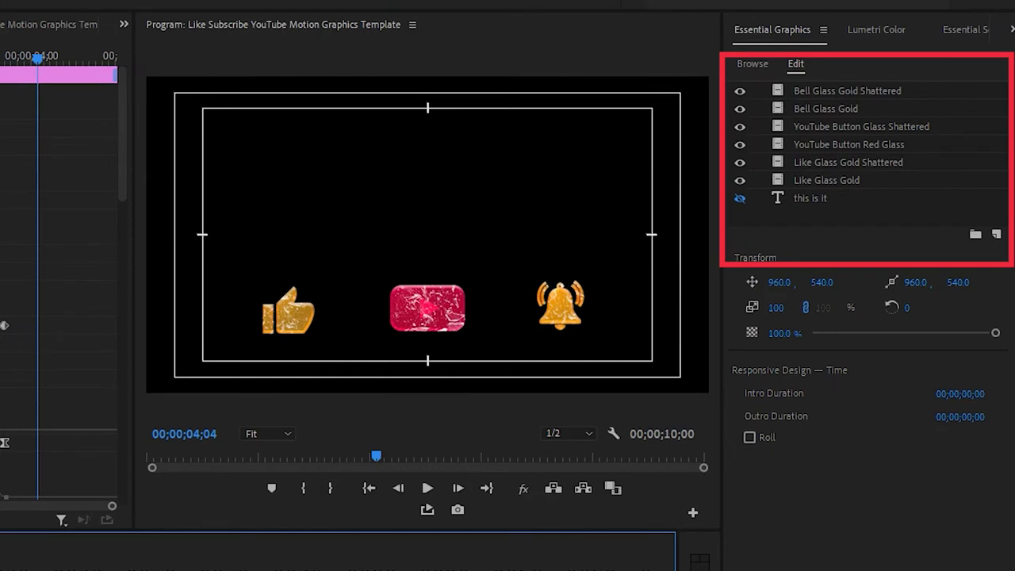
Group the six layers from Bell Glass Gold Shattered through Like Glass Gold, name the group Like Subscribe Button, and collapse it.
click(843, 94)
shift+click(836, 188)
mouse_move(879, 190)
mouse_down()
mouse_move(969, 227)
mouse_move(969, 199)
mouse_move(977, 238)
mouse_up()
drag(821, 30, 772, 45)
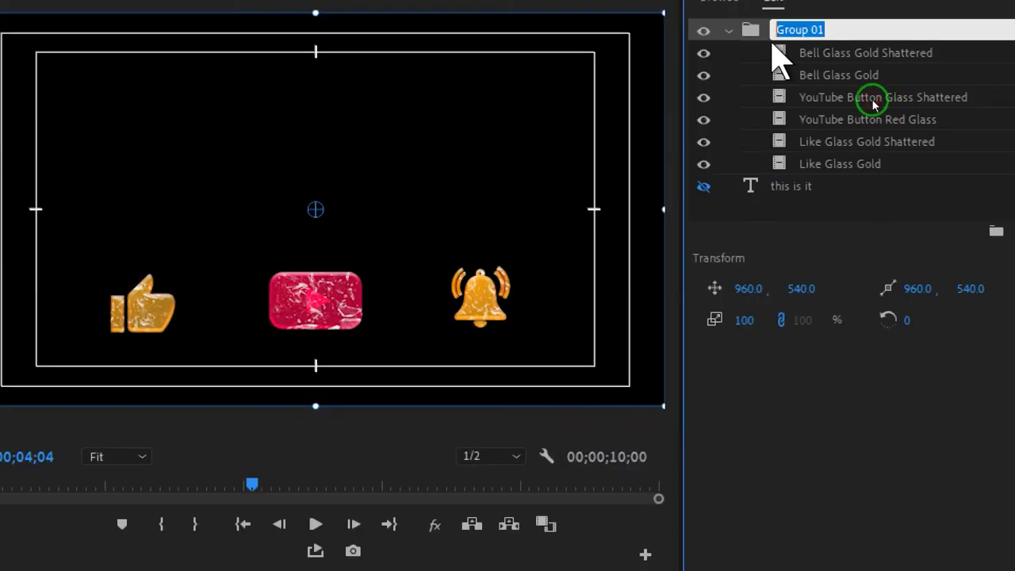
text(Like Subscribe Button)
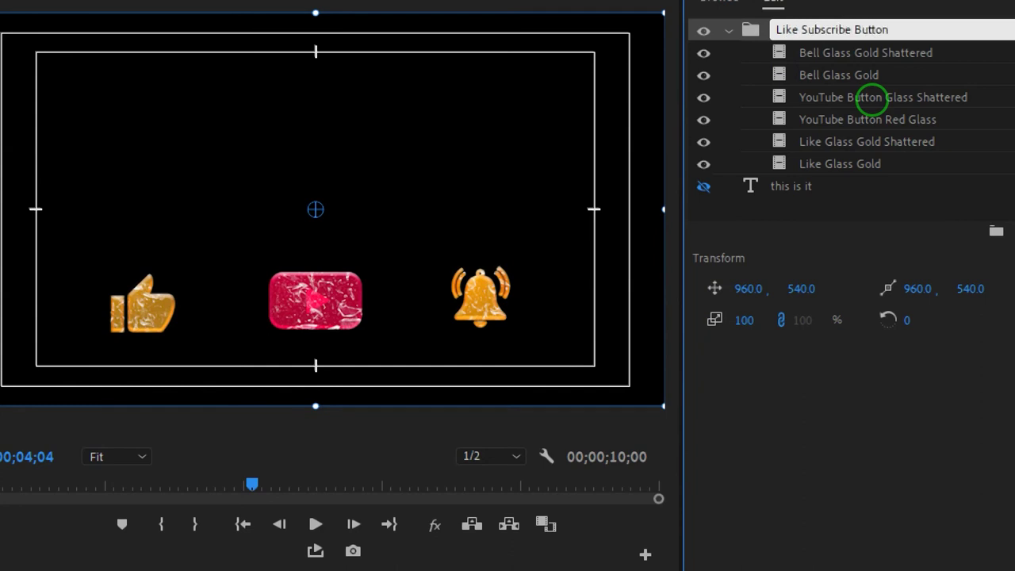
click(729, 31)
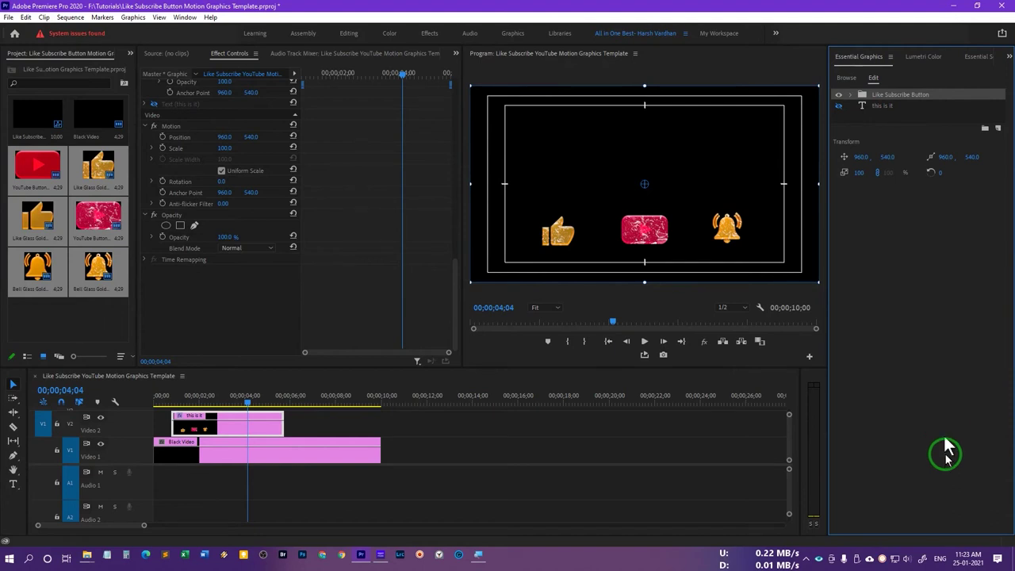
Play the grouped graphic from near its clip start to review the like, subscribe and bell animations.
click(169, 392)
click(192, 424)
key(space)
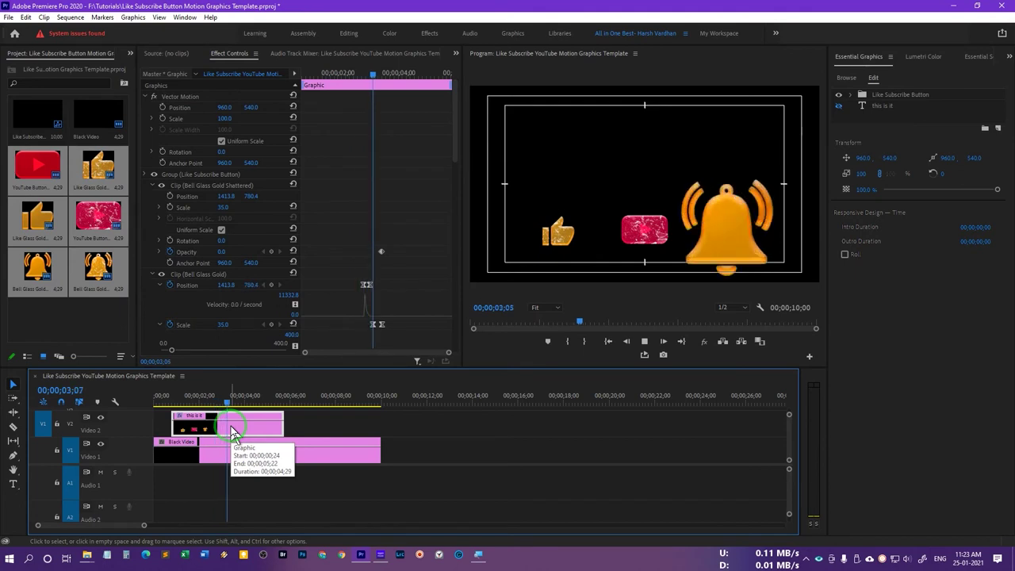
key(space)
Add a Position keyframe to the Like Subscribe Button group at 00;00;05;17, near the graphic clip's end.
click(234, 402)
drag(234, 402, 264, 407)
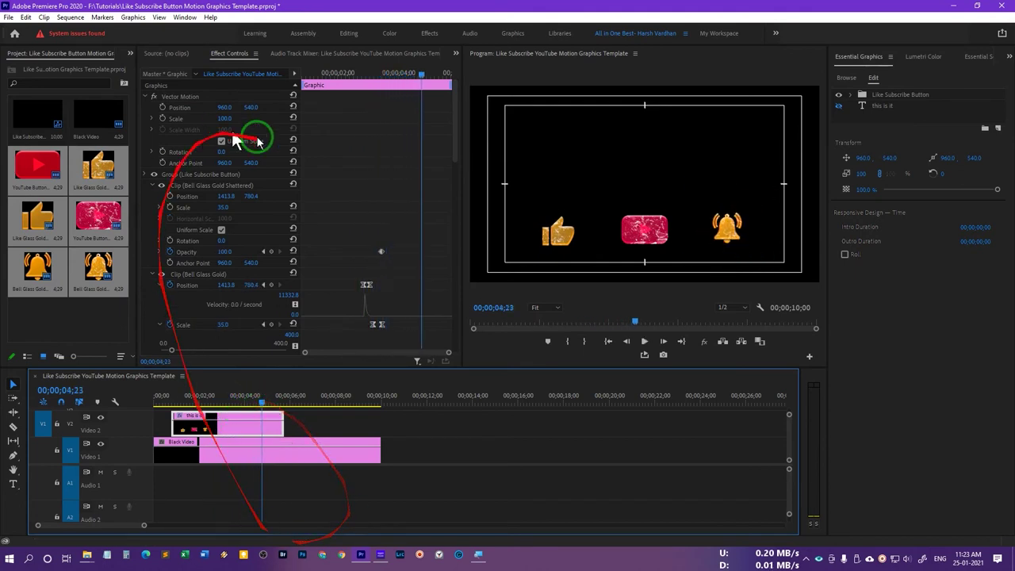
click(179, 175)
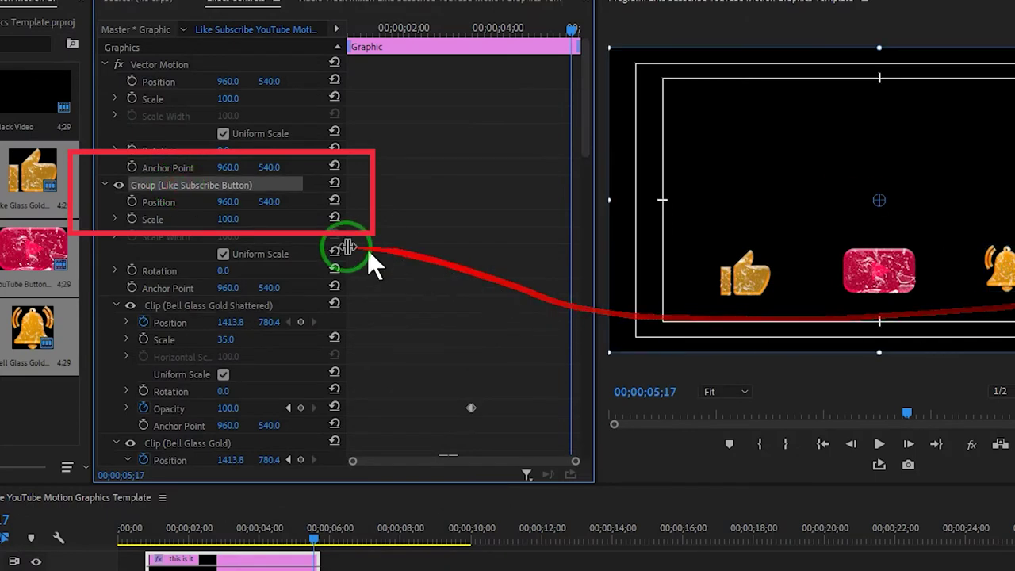
click(132, 202)
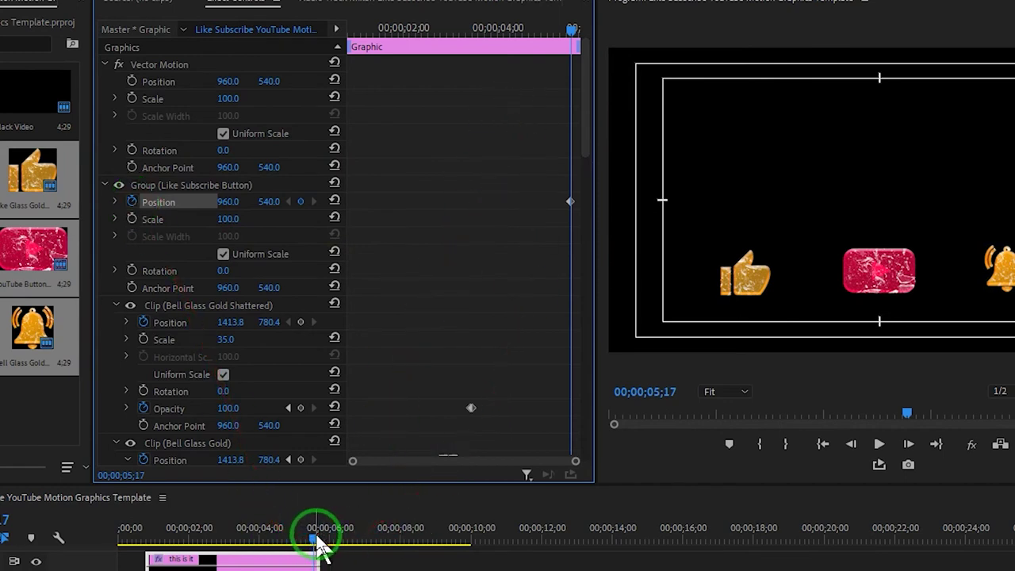
Set that group keyframe's vertical Position to 999, and reset the group's Position to 960, 540 at 00;00;05;00.
click(571, 201)
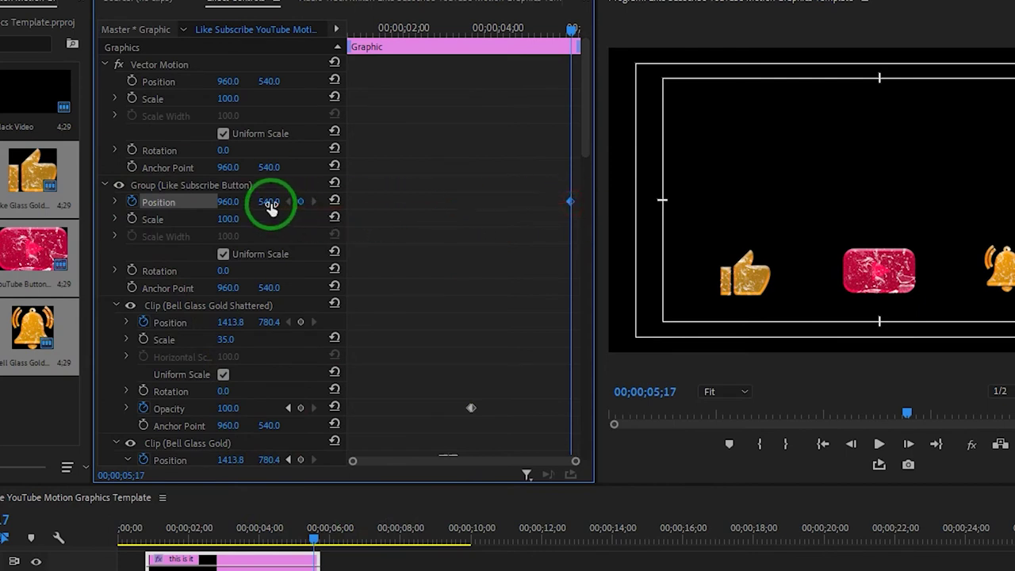
drag(269, 204, 664, 206)
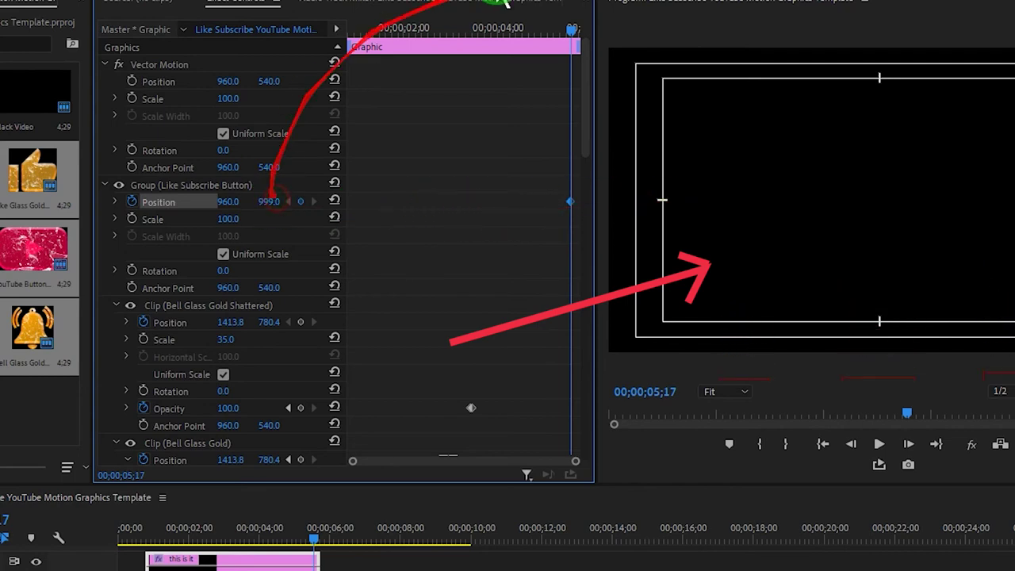
drag(569, 28, 544, 31)
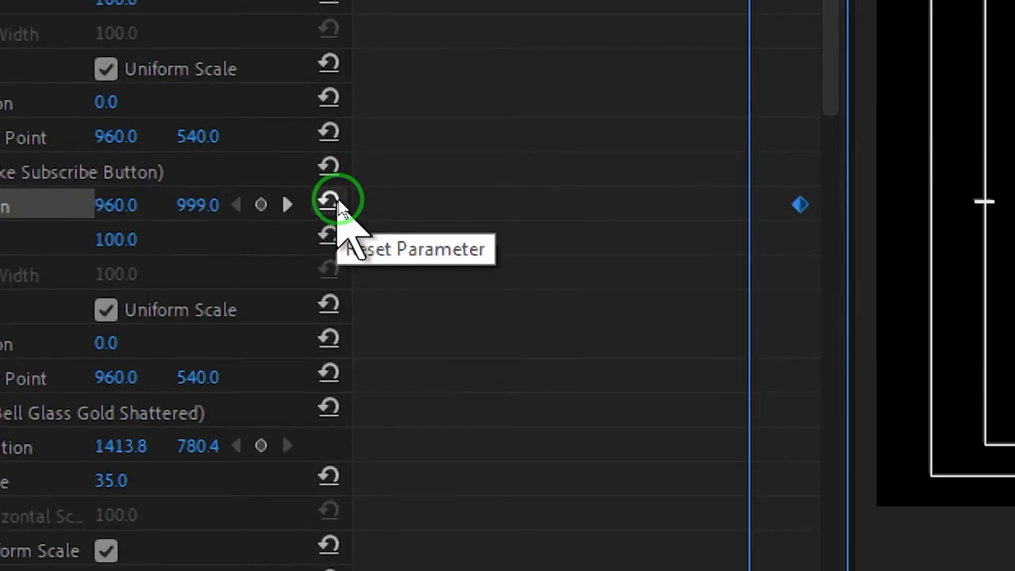
click(330, 201)
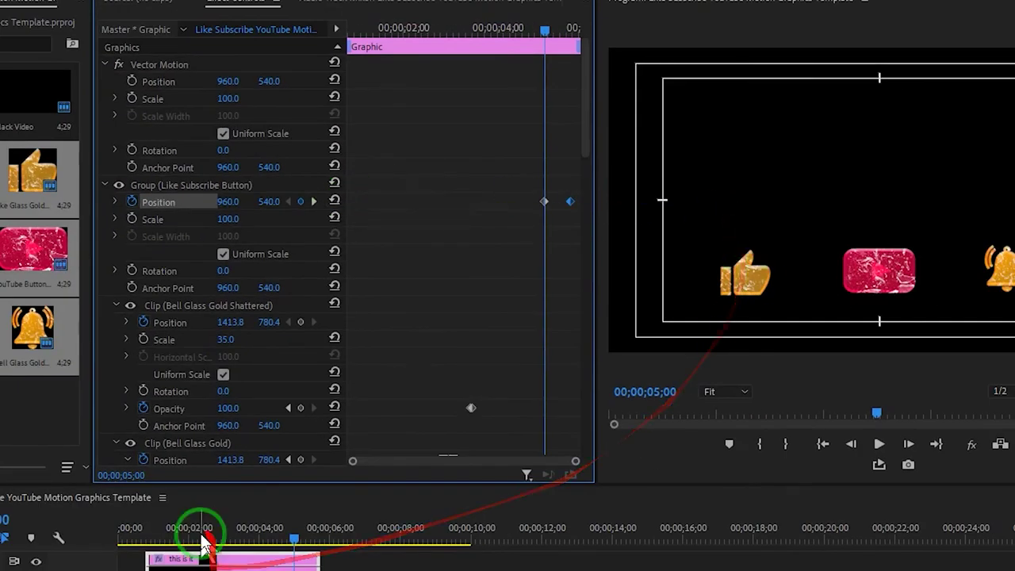
Play the graphic clip from its start through 00;00;05;15 to review the button group's downward exit.
click(147, 536)
key(space)
click(240, 567)
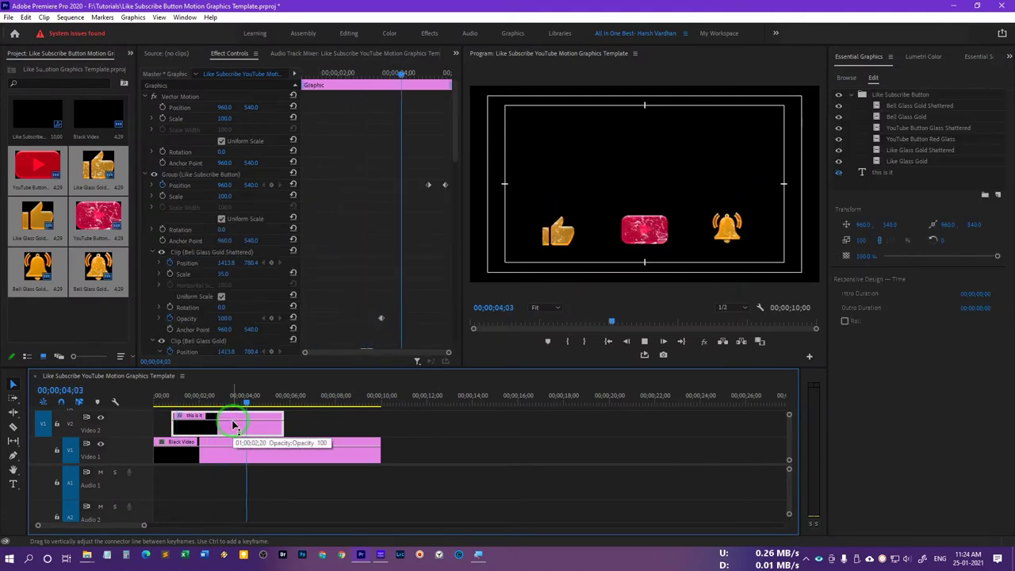
key(space)
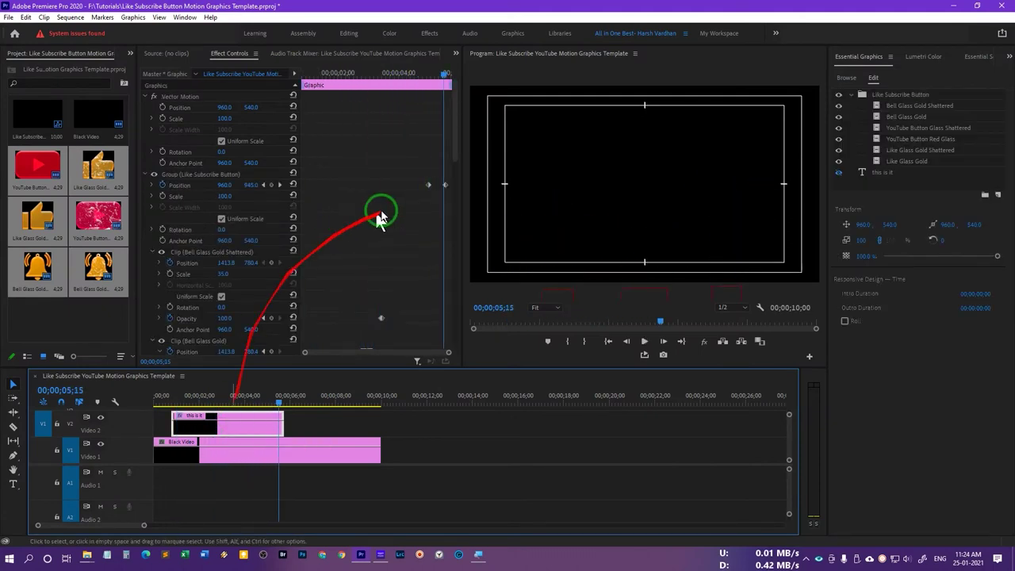
Apply Ease Out to the group's first Position keyframe and Ease In to its last one.
click(428, 185)
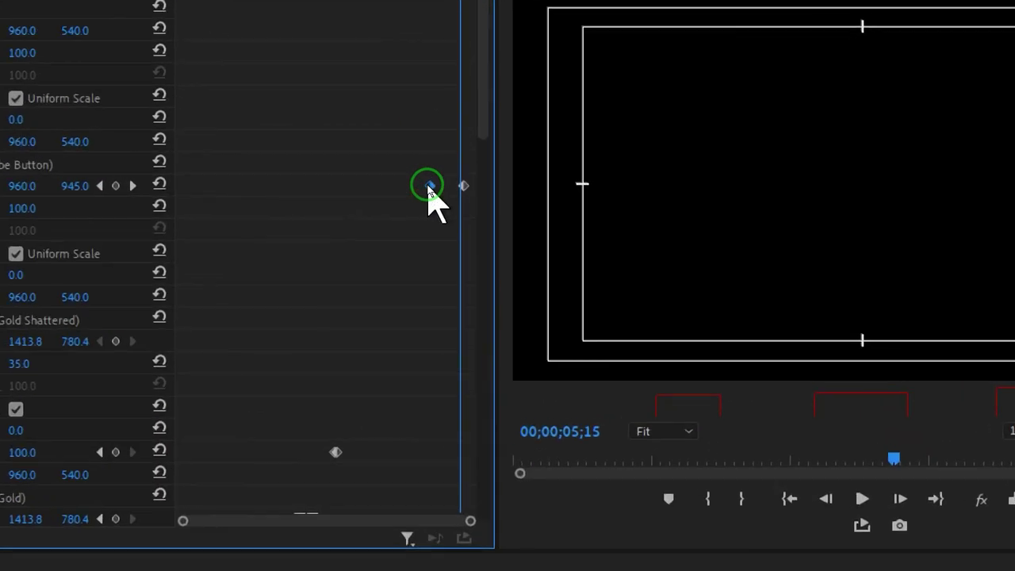
right_click(428, 186)
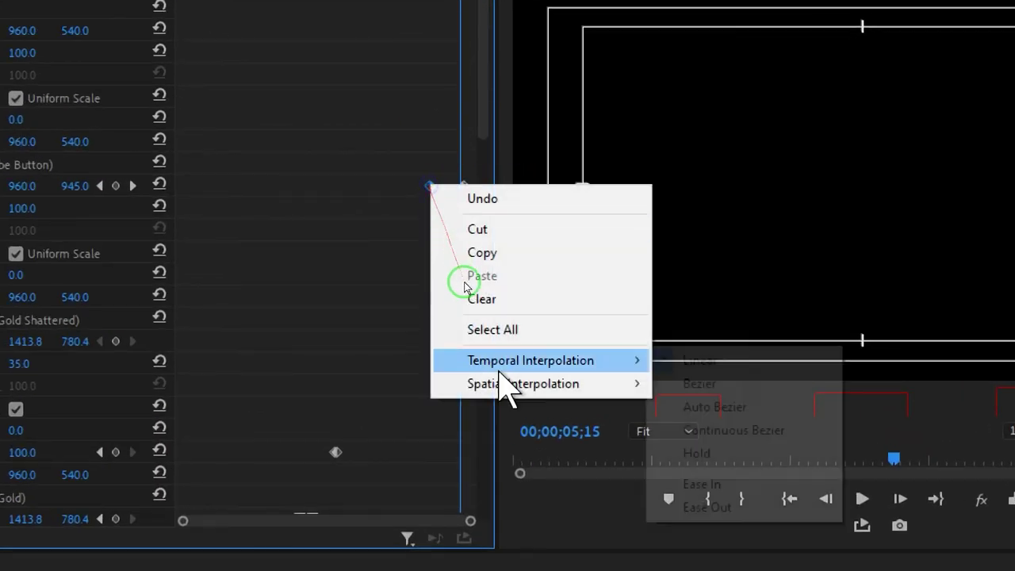
mouse_move(584, 364)
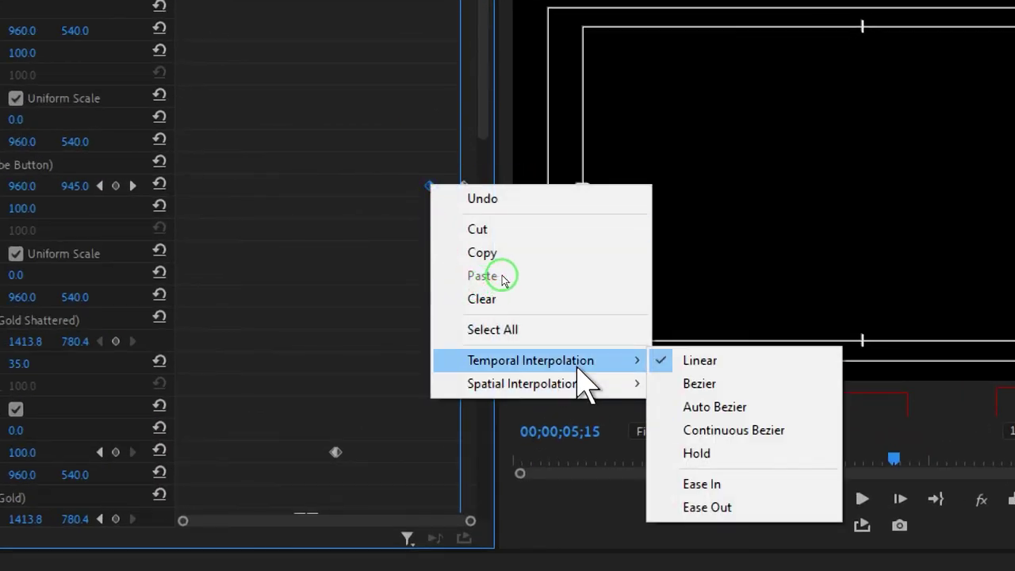
click(724, 506)
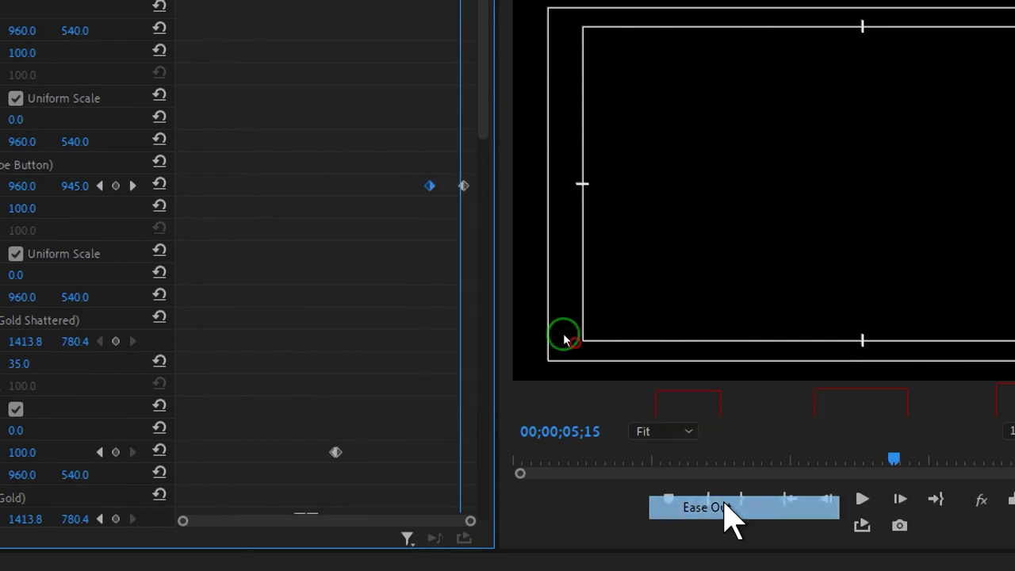
right_click(464, 186)
mouse_move(656, 363)
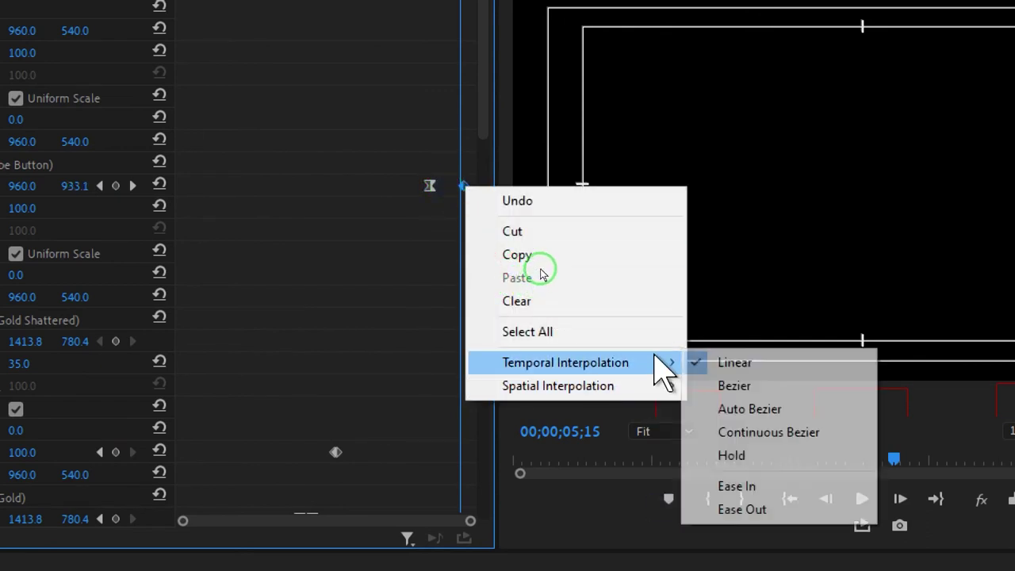
click(737, 486)
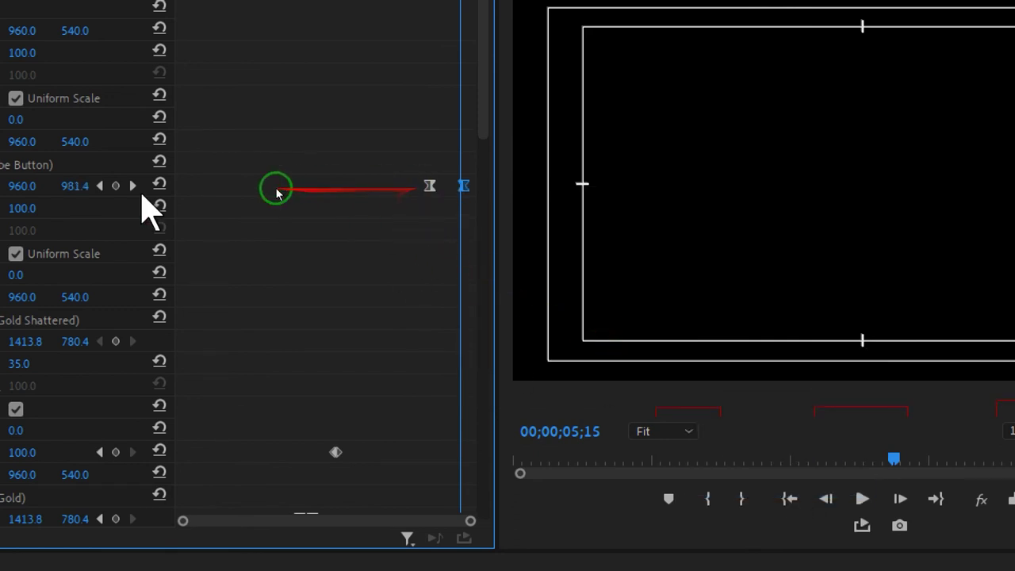
Expand the group's Position velocity graph and reshape the exit curve by adjusting the keyframes' velocity handles.
click(0, 186)
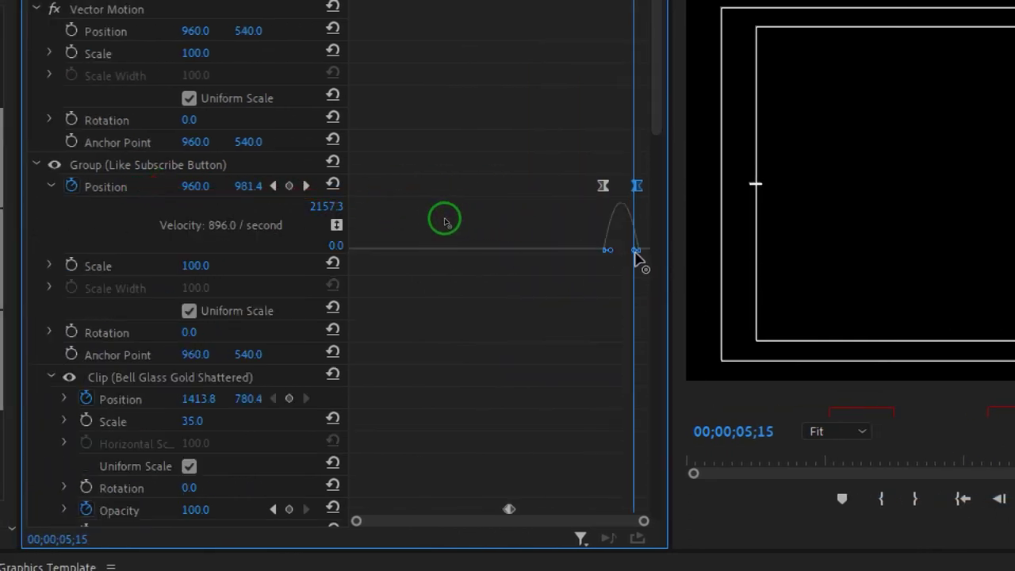
drag(635, 252, 555, 193)
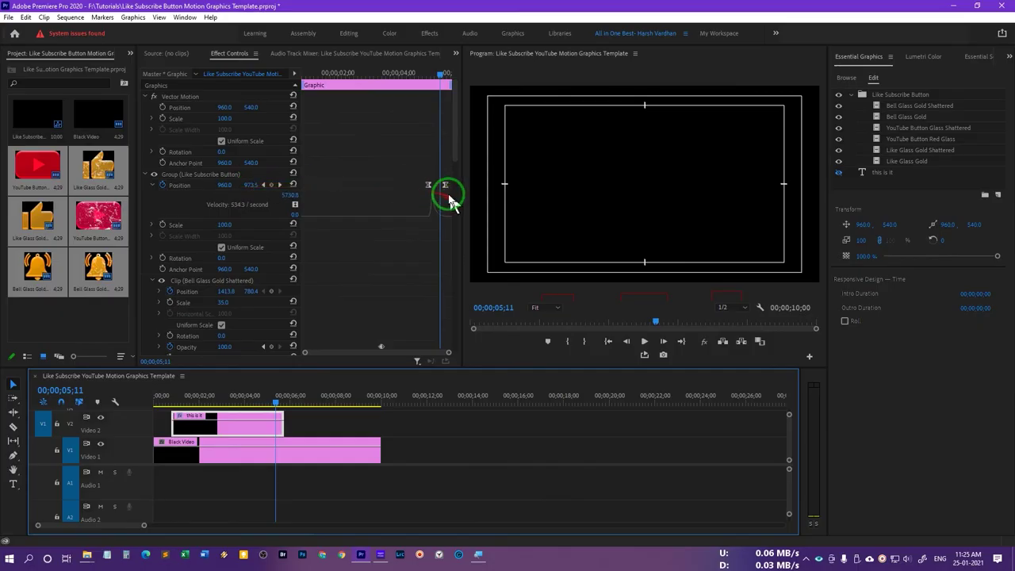
click(446, 190)
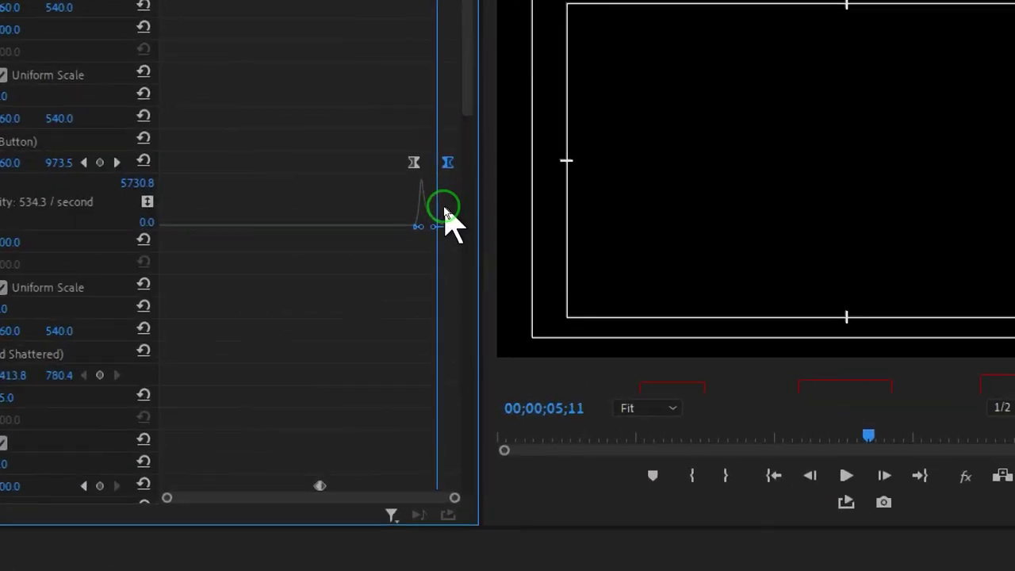
drag(444, 212, 427, 225)
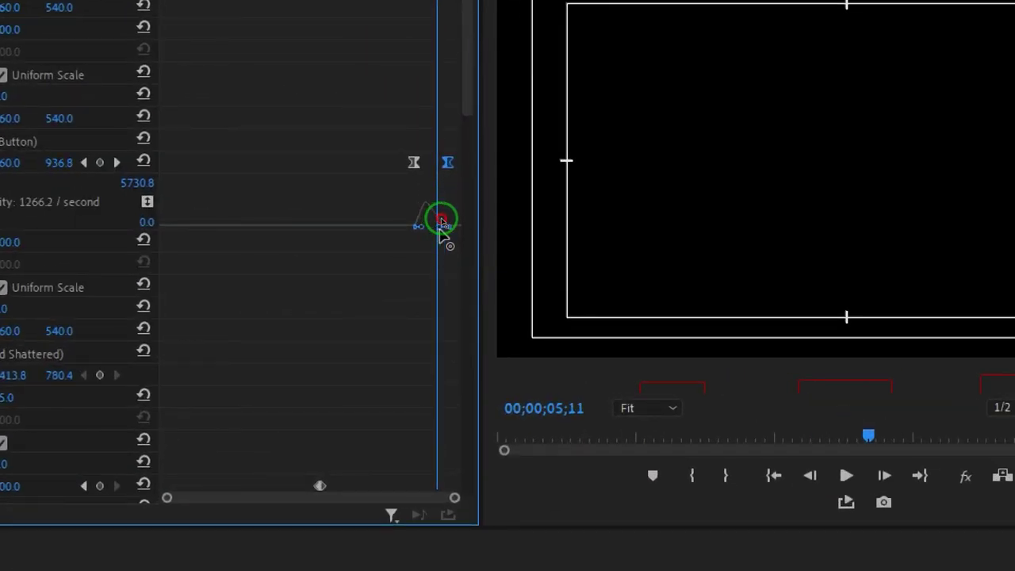
drag(440, 227, 425, 228)
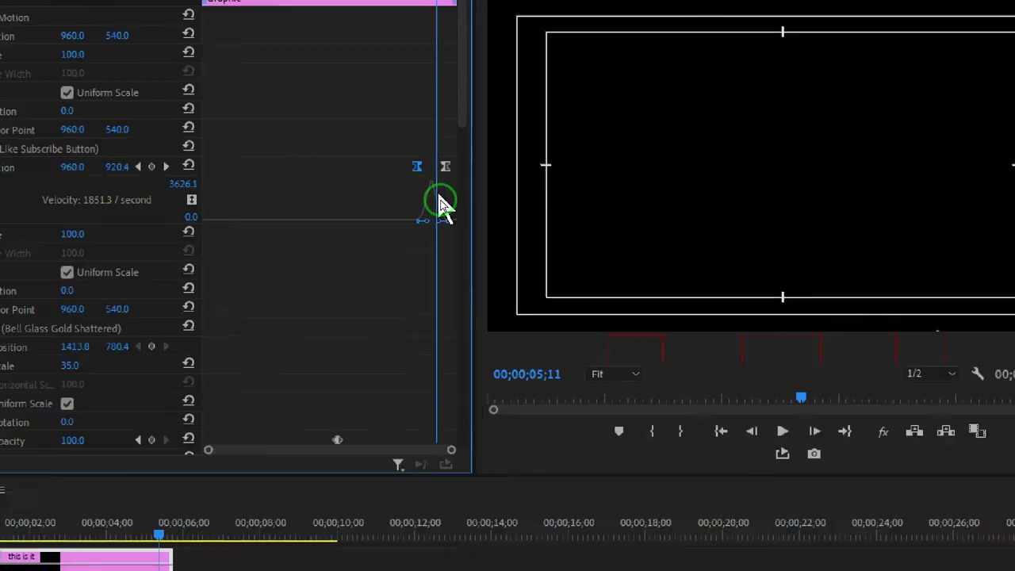
Play the group's exit through 00;00;05;15, and extend the first Position keyframe's velocity handle toward the last keyframe.
click(277, 401)
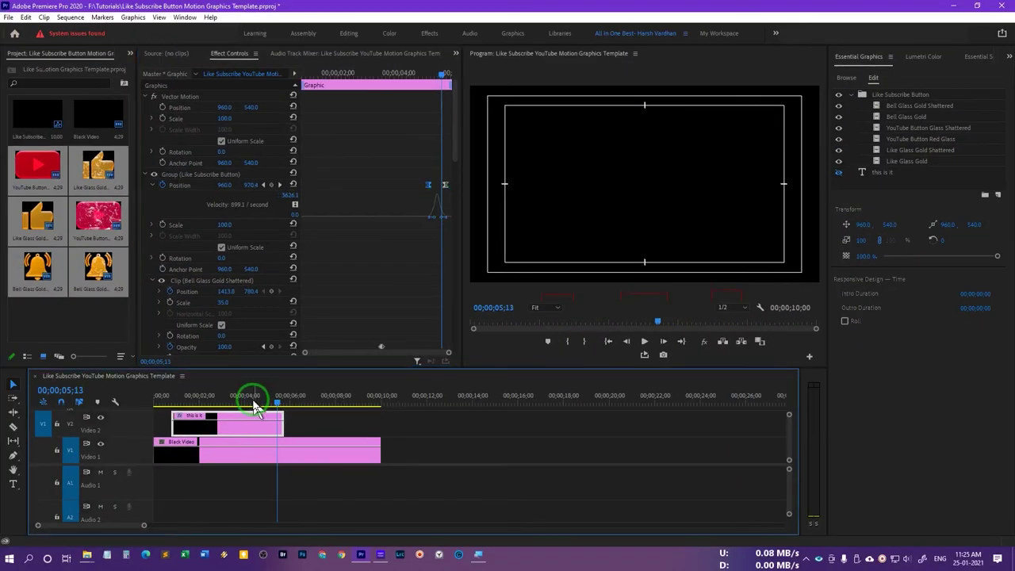
drag(253, 406, 249, 403)
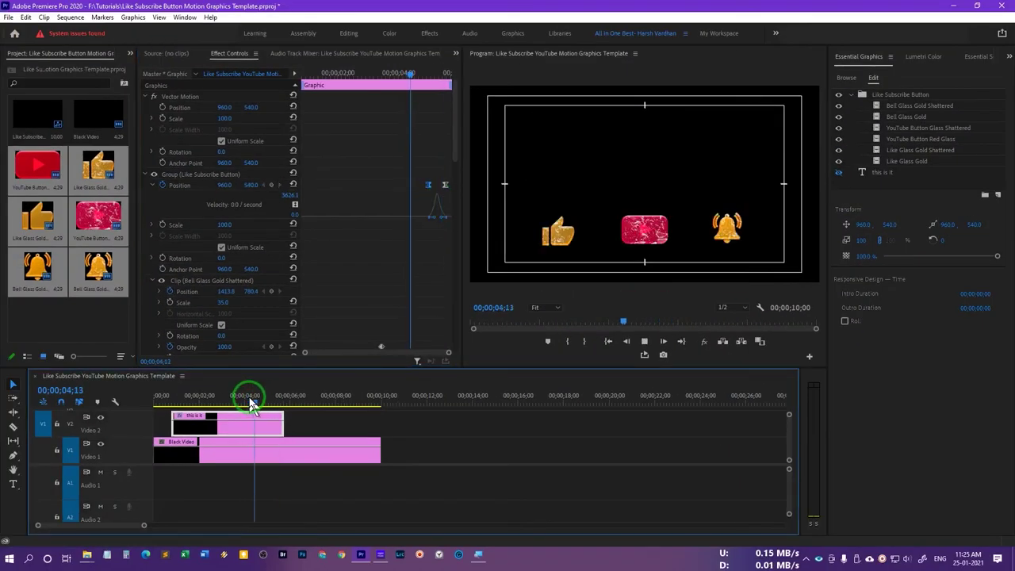
key(space)
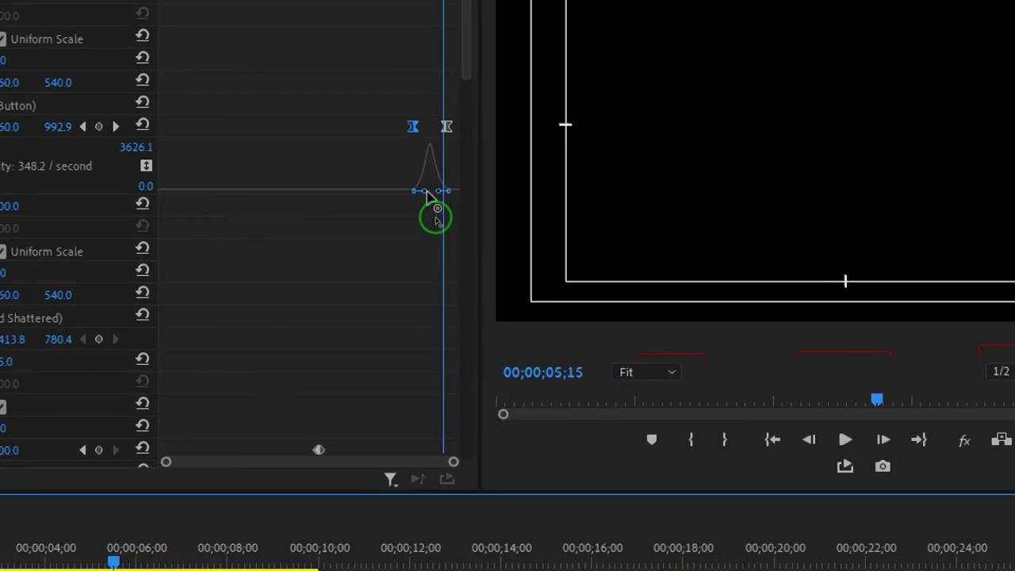
drag(425, 193, 435, 192)
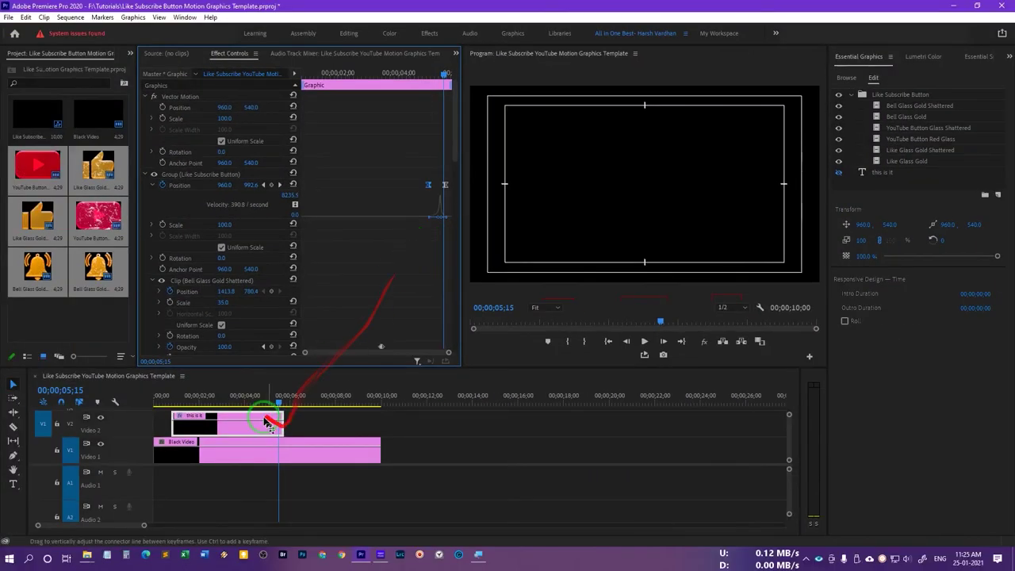
Replay the sequence from just before the graphic clip to review the buttons' full entrance and eased exit.
click(52, 558)
key(space)
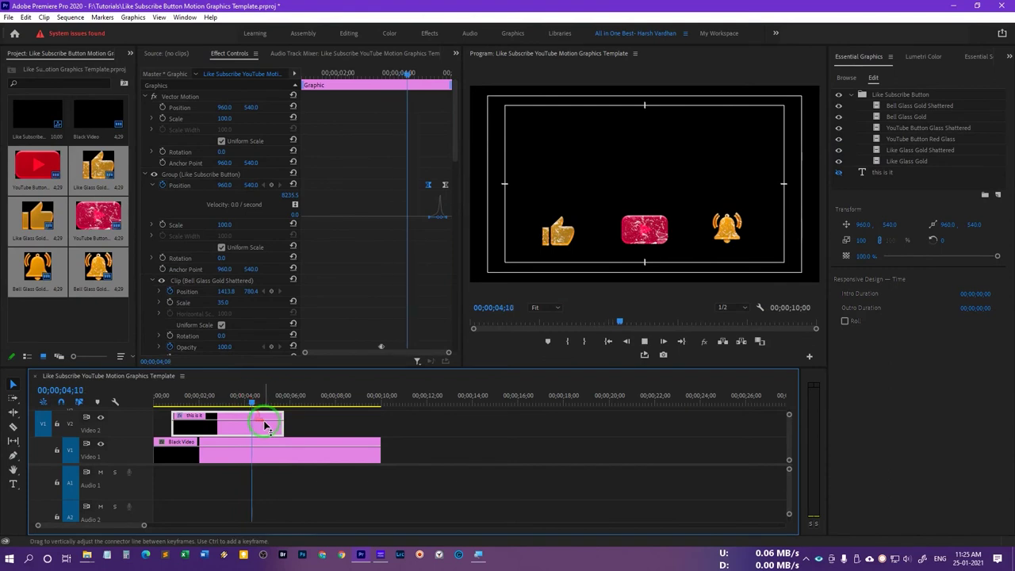
key(space)
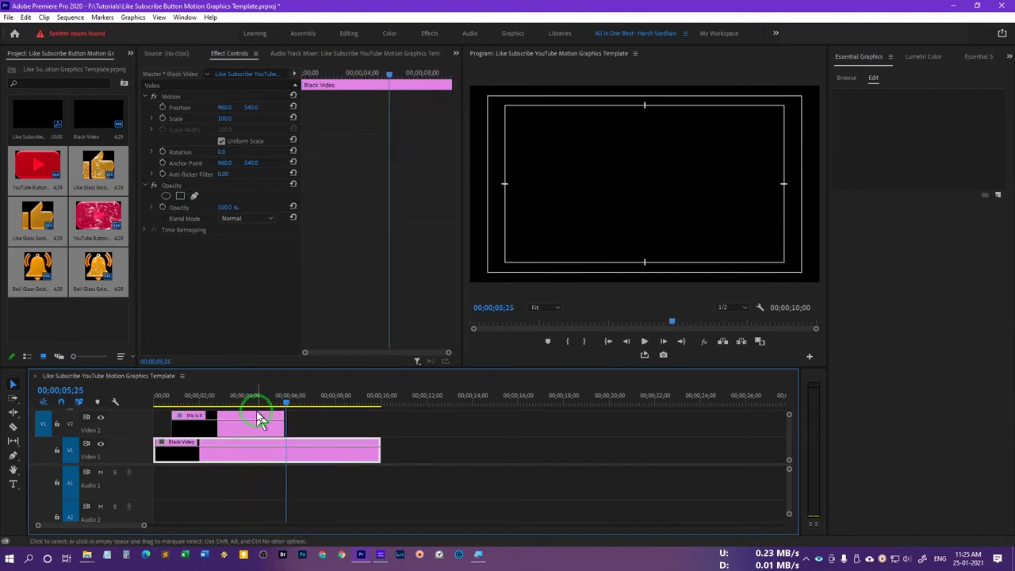
click(213, 397)
click(233, 428)
key(Up)
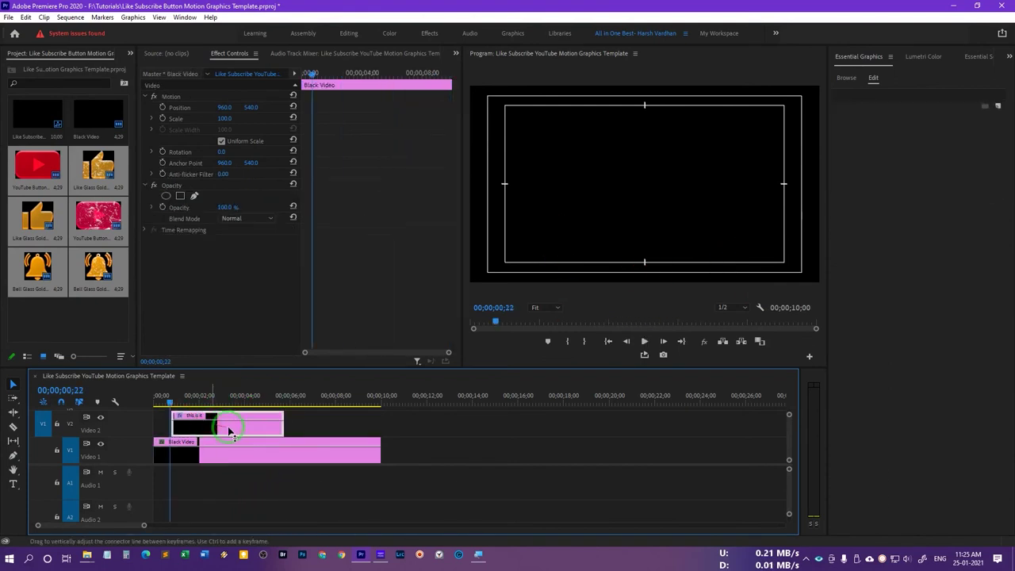
key(space)
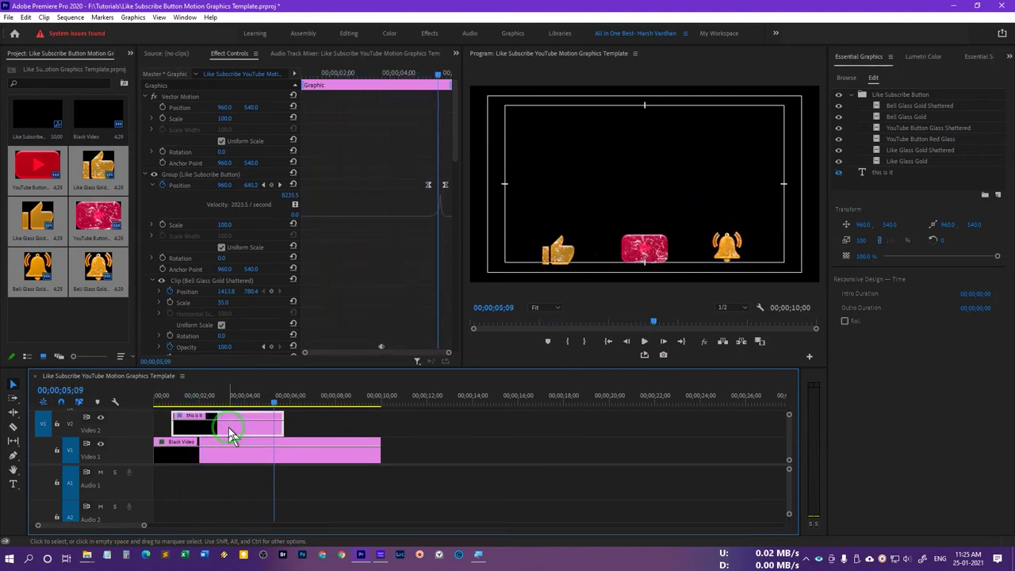
key(space)
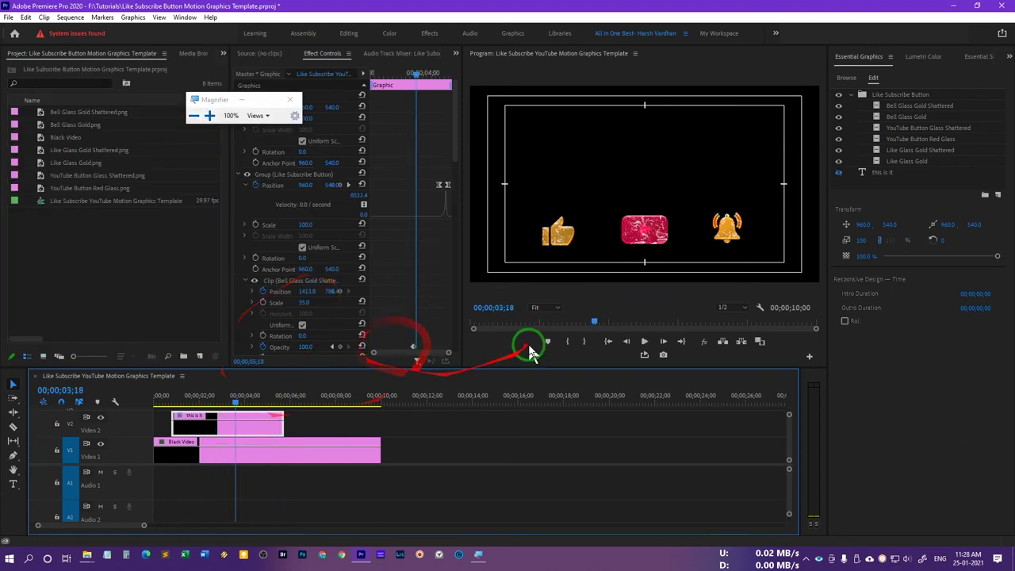
drag(528, 351, 188, 388)
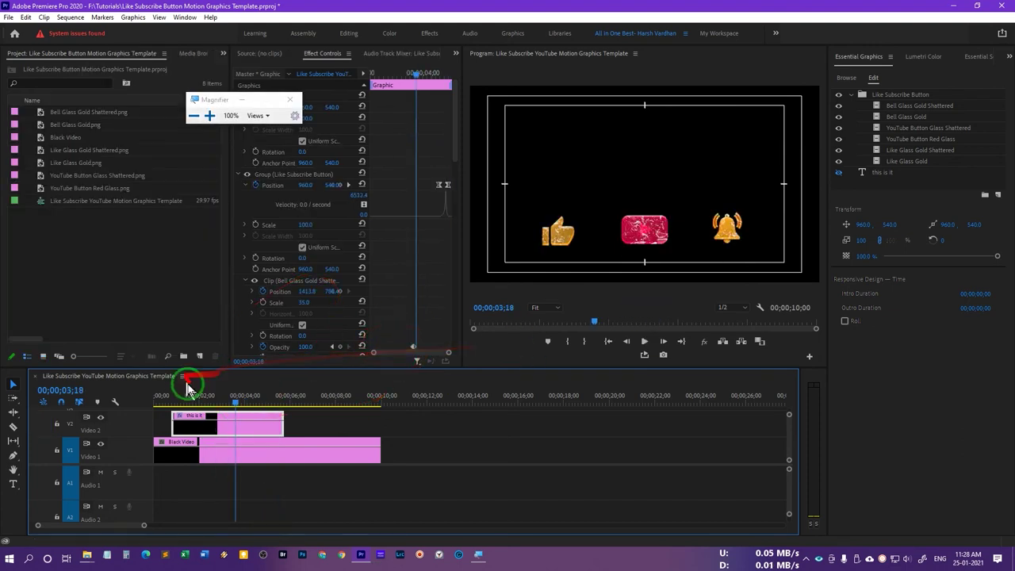
click(167, 397)
key(space)
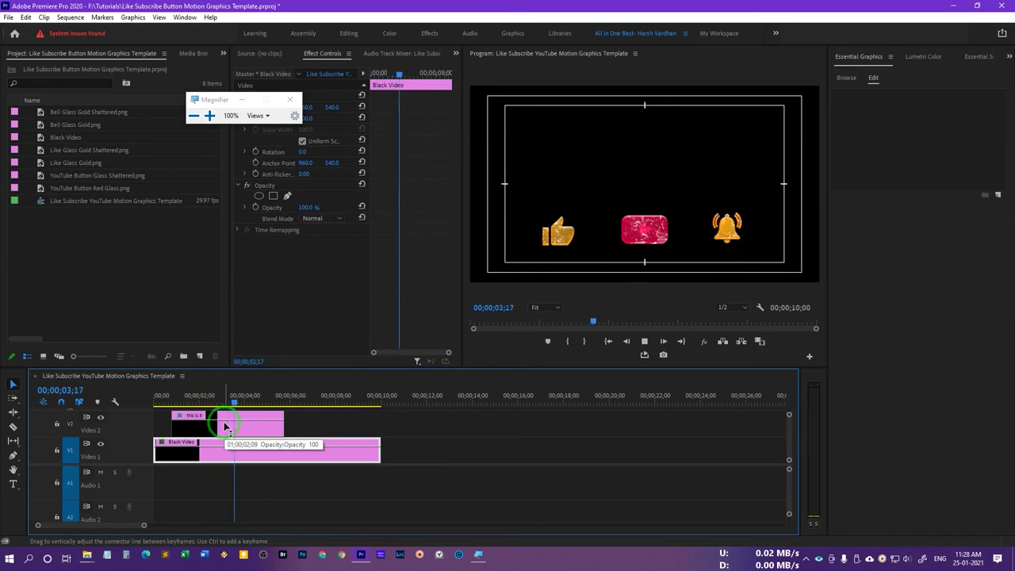
key(space)
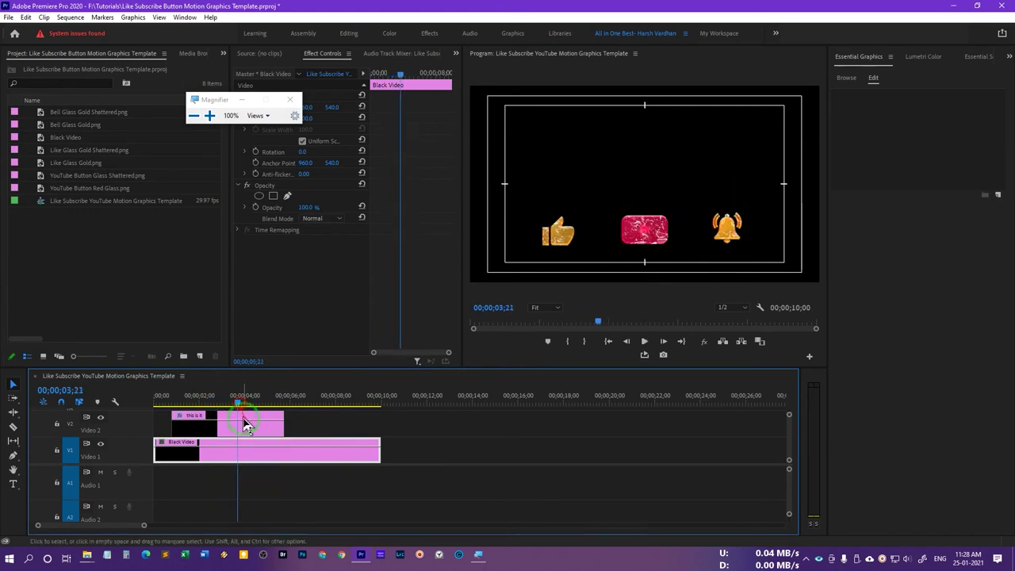
Begin exporting the graphic clip as a Motion Graphics Template and append the creator's channel name to the template name.
drag(245, 422, 291, 441)
right_click(274, 442)
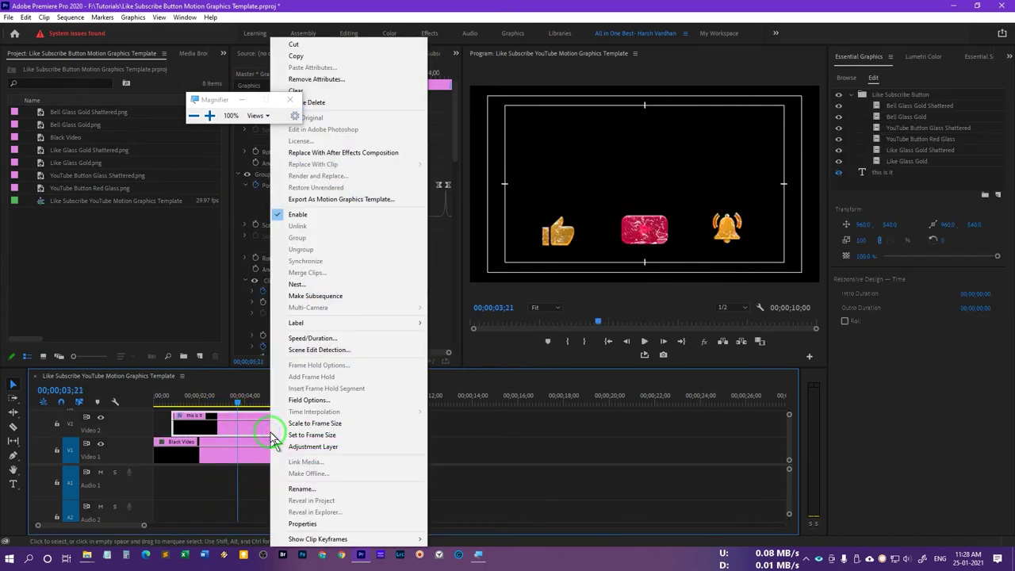
key(super+plus)
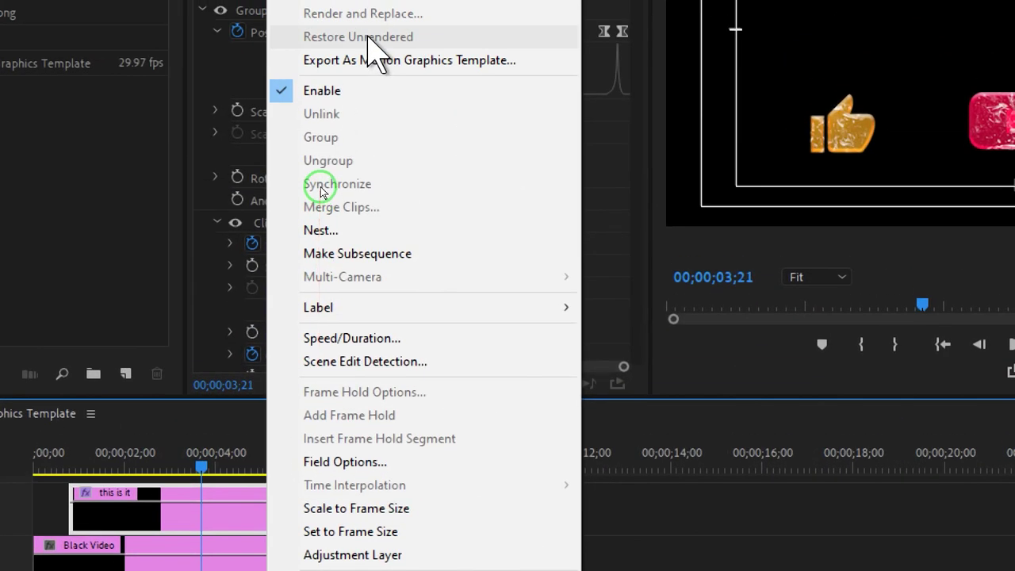
click(420, 68)
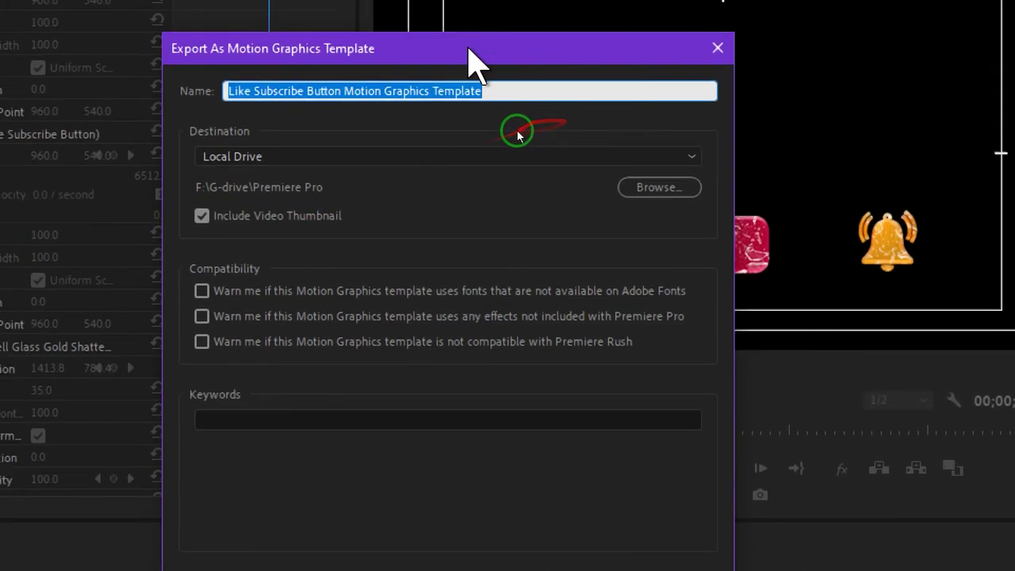
click(499, 92)
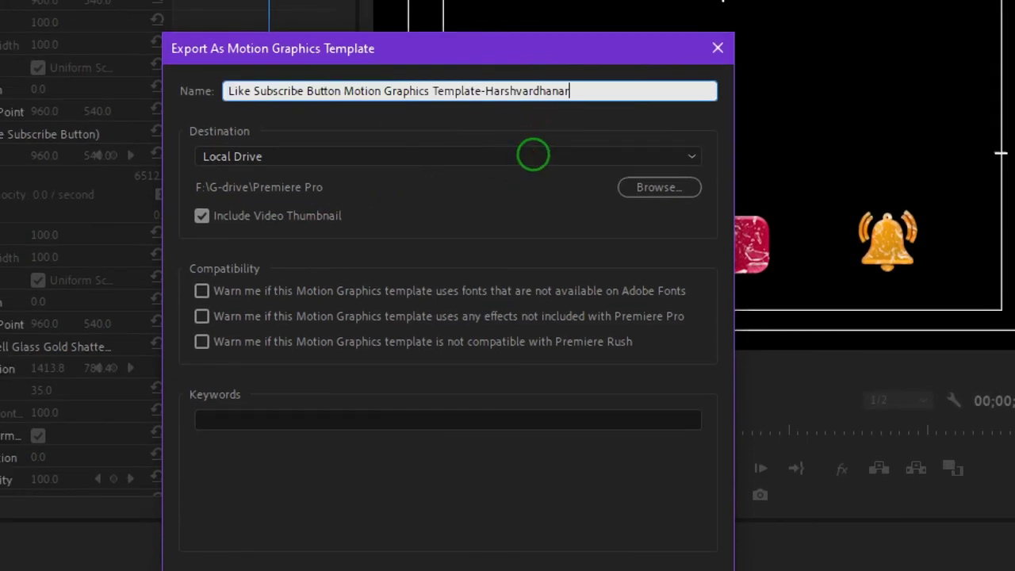
Add the keywords like, subscribe, youtube, animation and button, and export the template to the local drive.
click(368, 418)
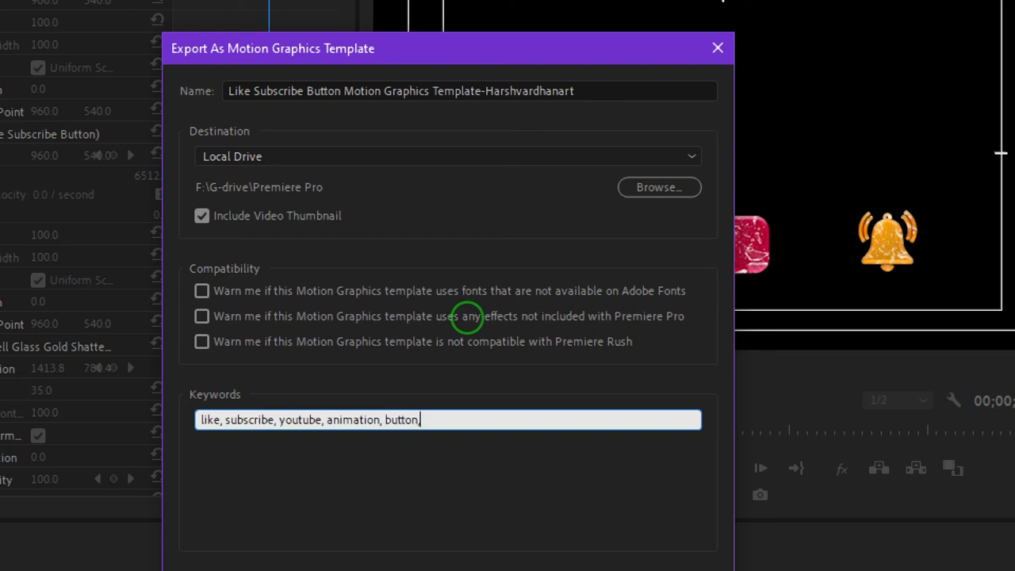
click(570, 404)
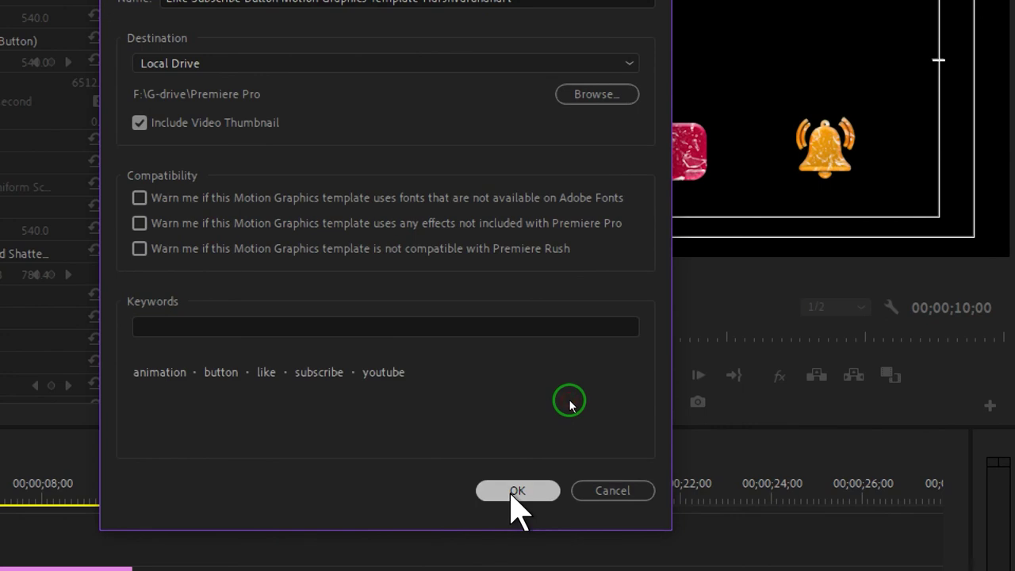
key(Return)
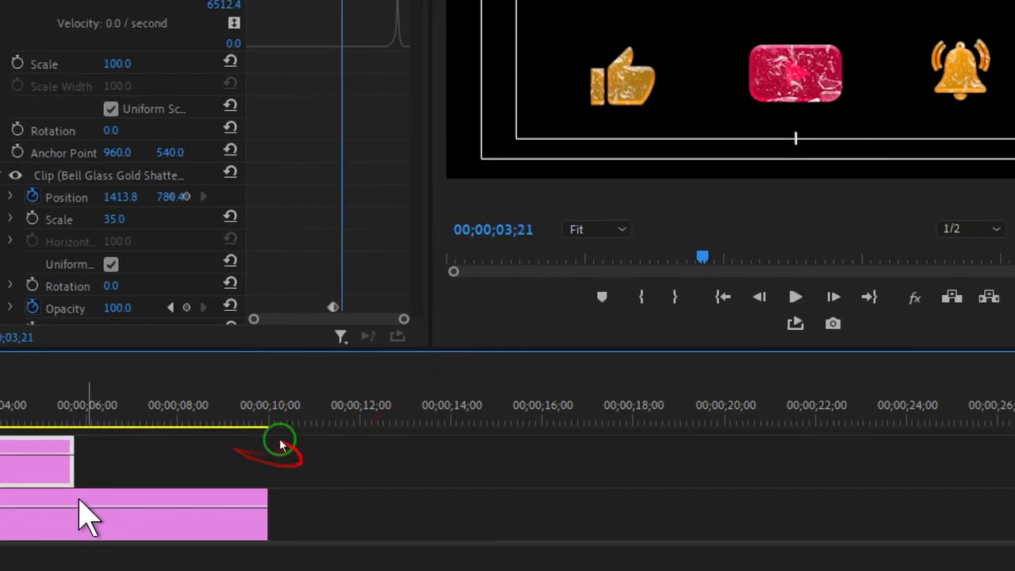
Examine the destination and folder options in the graphic clip's template export settings, leaving without exporting again.
right_click(43, 464)
click(207, 125)
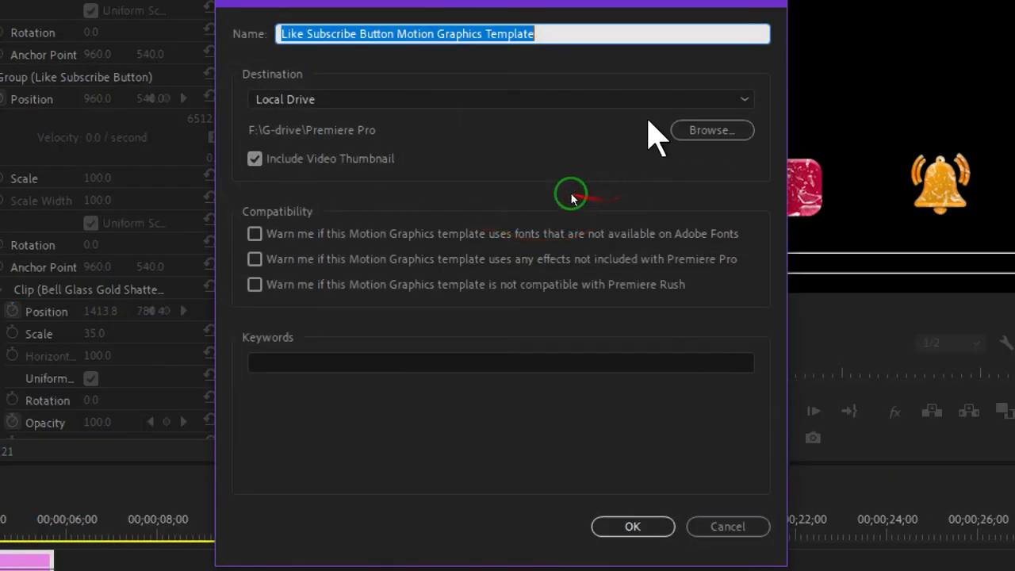
click(733, 100)
click(736, 141)
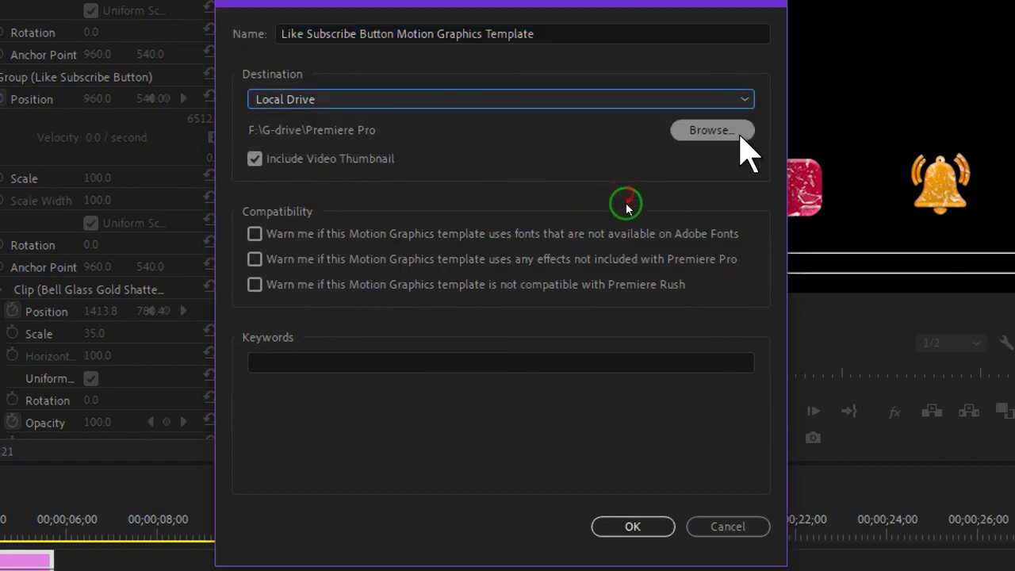
click(737, 135)
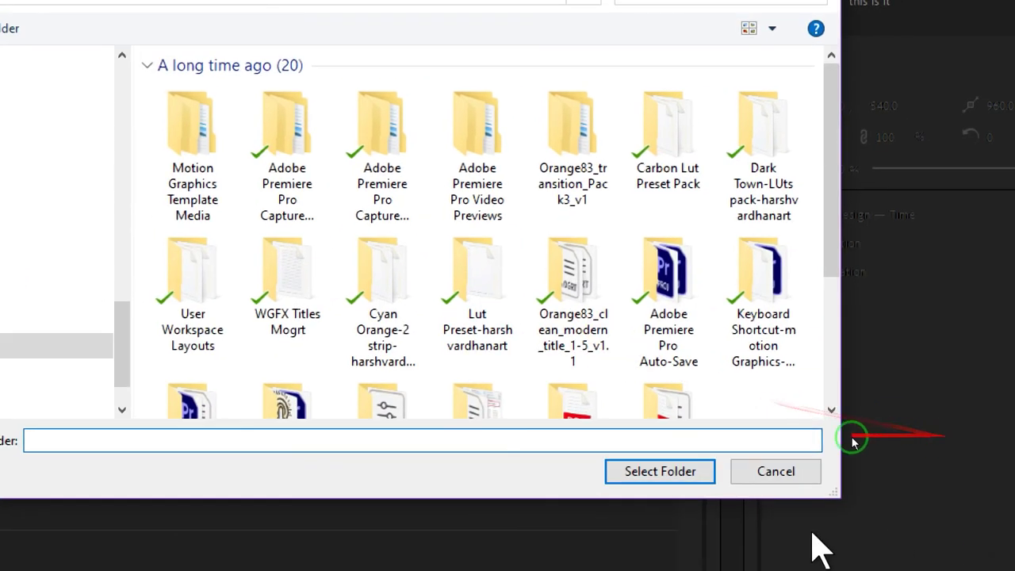
click(781, 474)
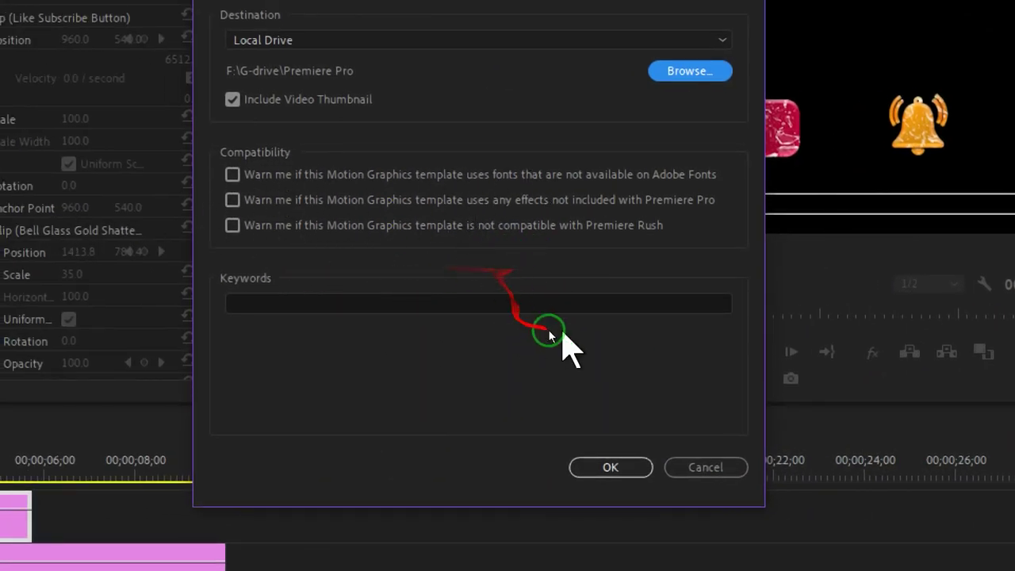
click(705, 467)
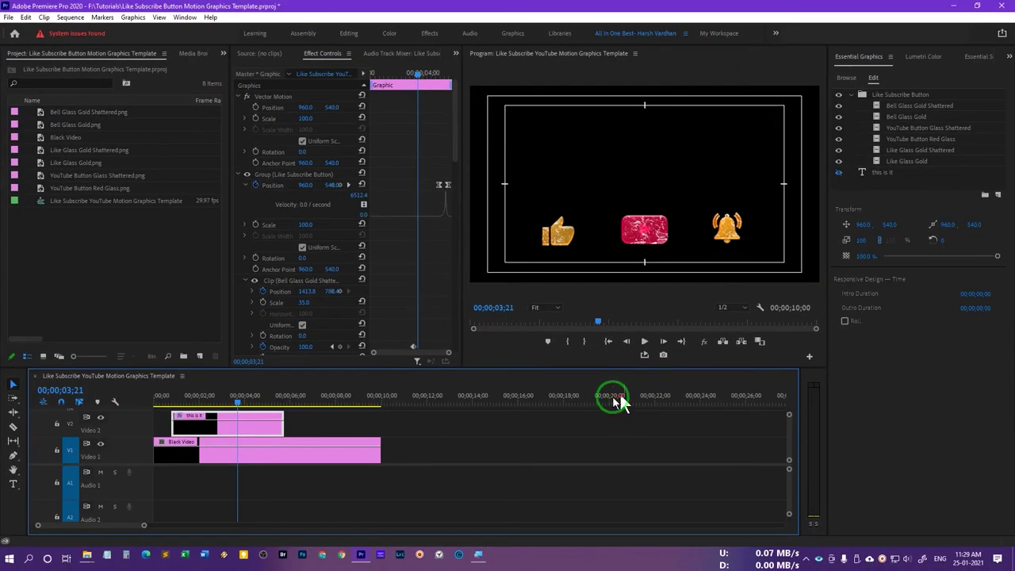
Add Beautiful sunset-1.mp4 from the B Roll Videos folder to Video 1, after the Black Video clip.
click(415, 453)
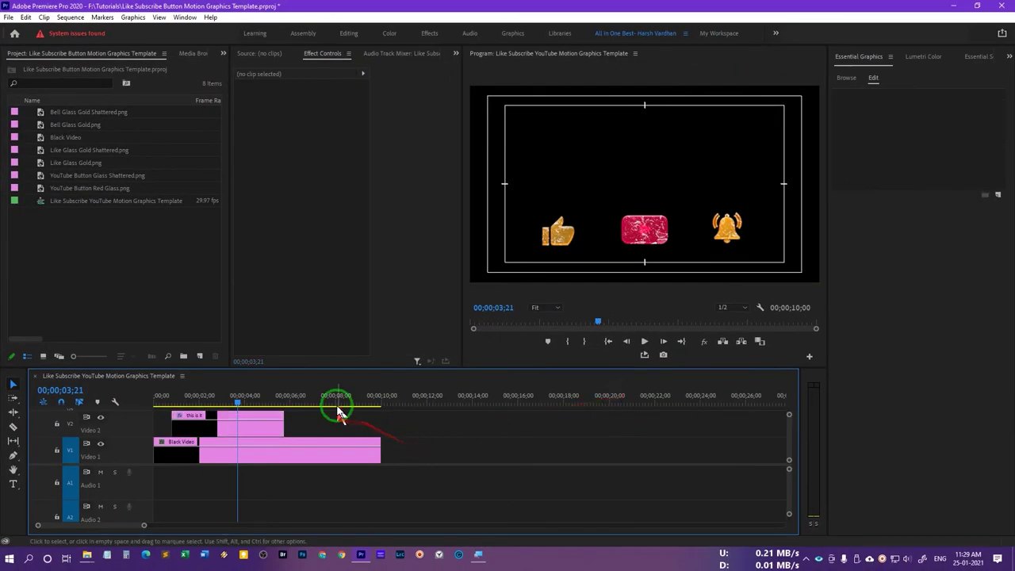
click(335, 403)
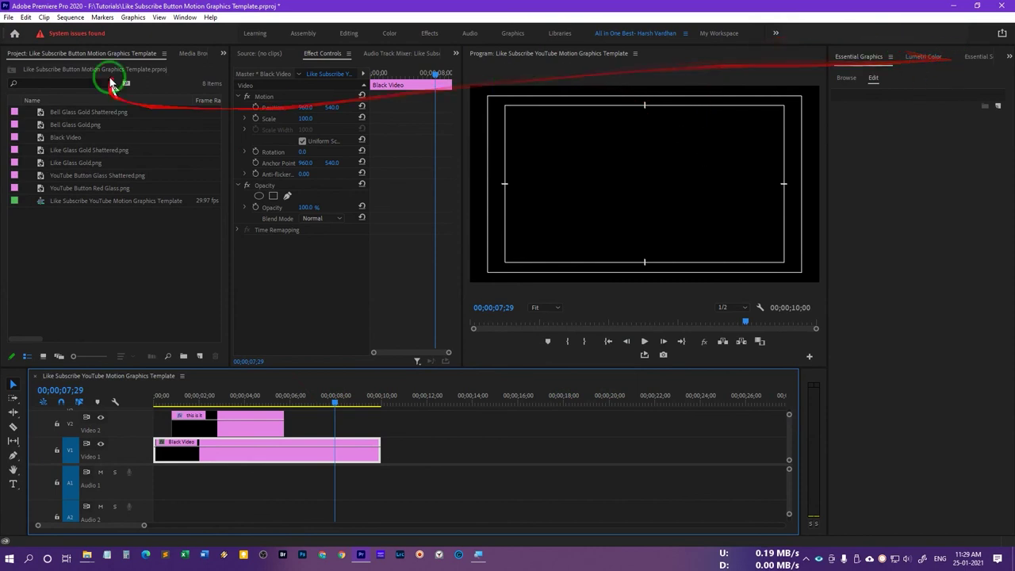
click(193, 53)
click(67, 105)
click(143, 147)
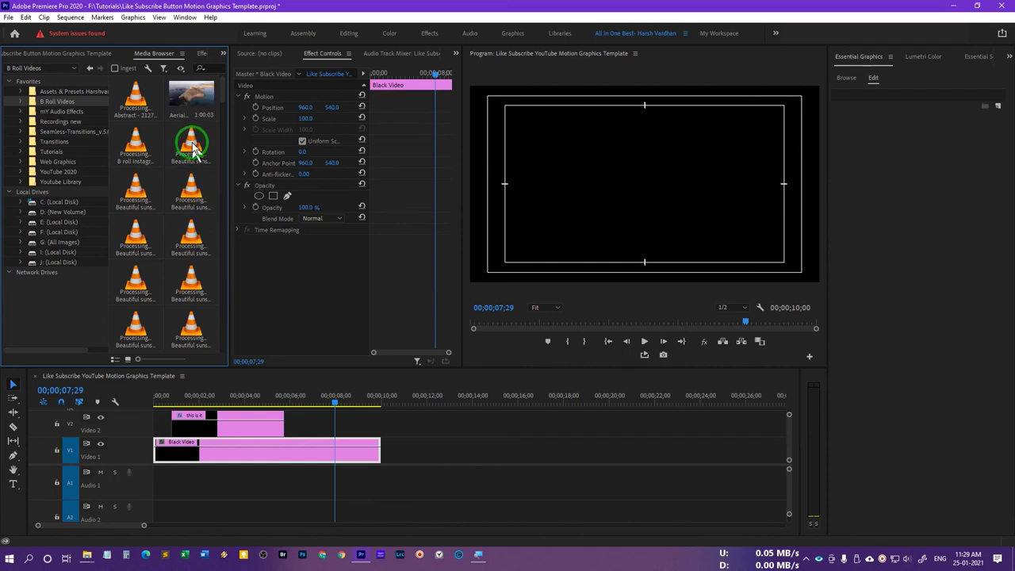
click(194, 99)
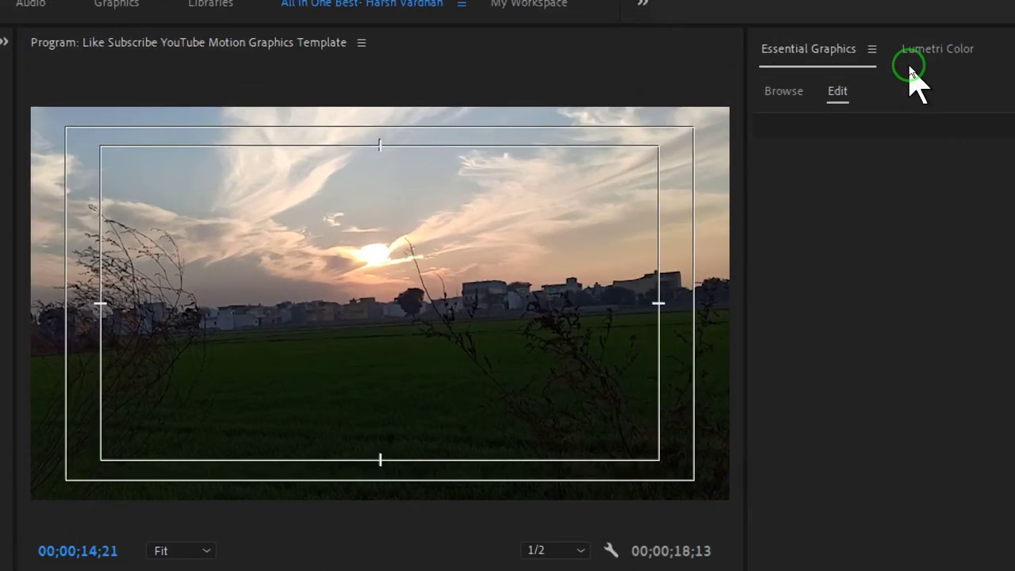
Place the exported Like Subscribe Button template on Video 2 above the sunset clip at 00;00;13;14 and preview it.
click(793, 92)
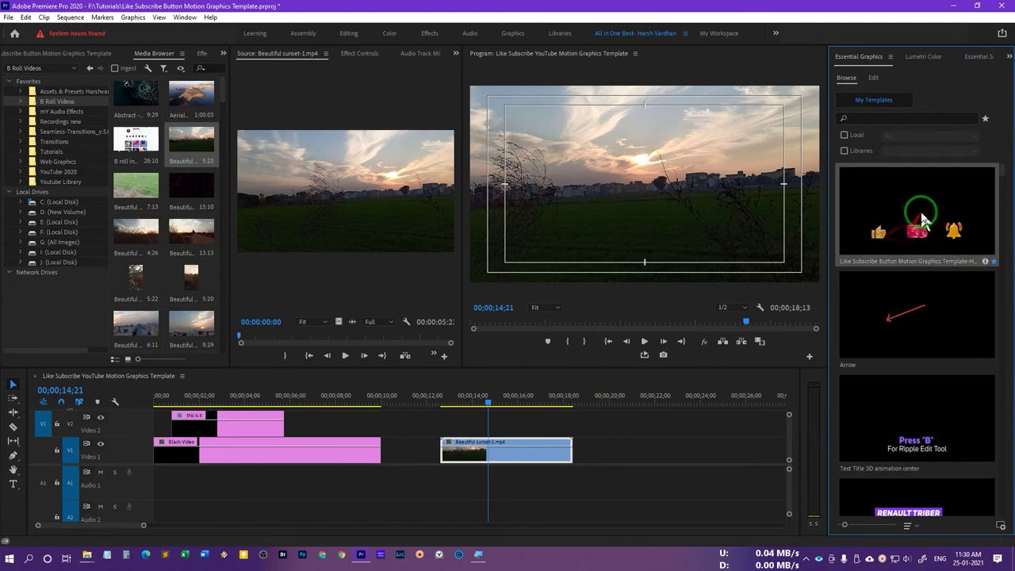
drag(918, 220, 458, 423)
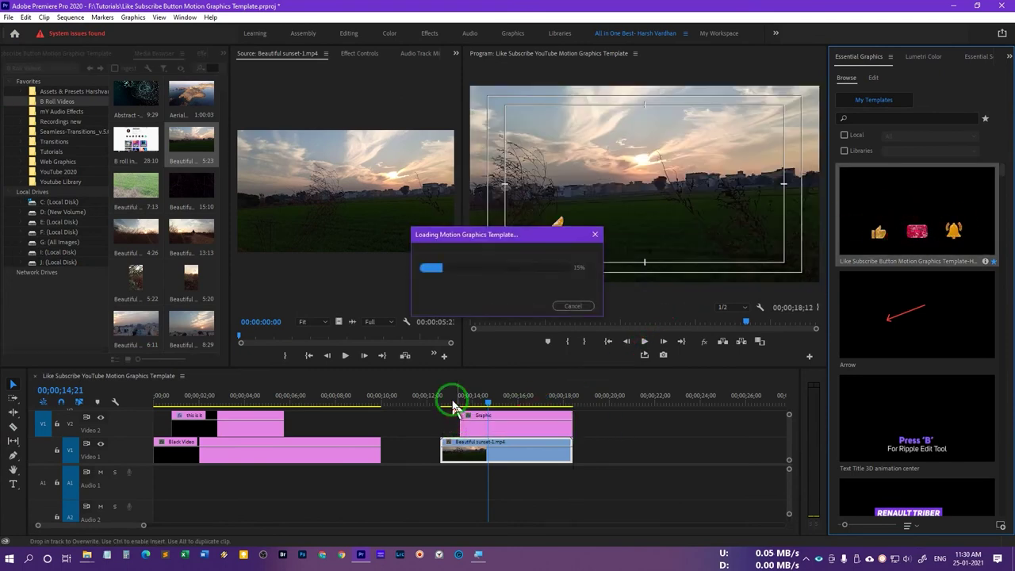
click(450, 396)
key(space)
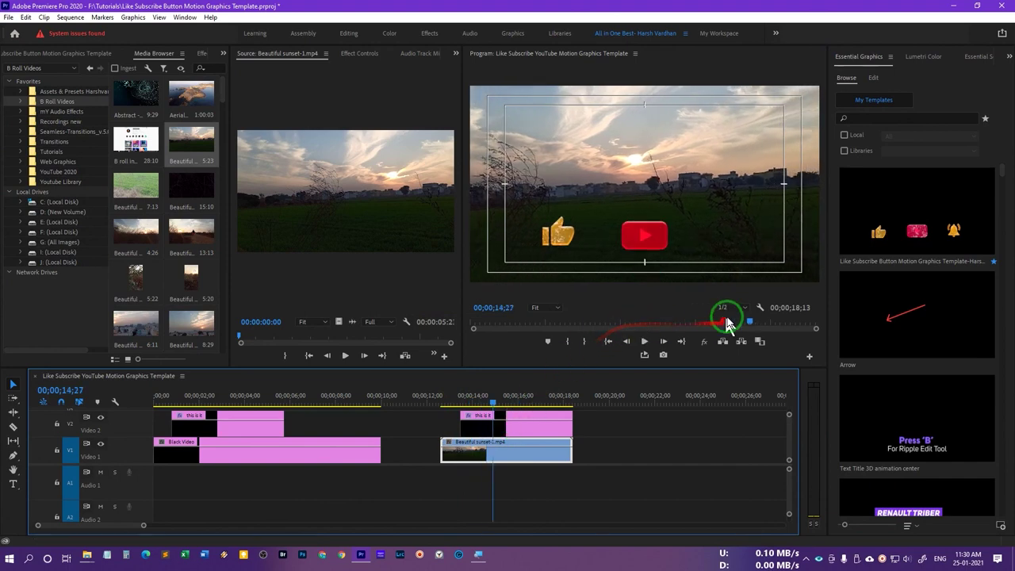
Turn off Safe Margins in the Program monitor and play the template over the sunset clip.
click(759, 306)
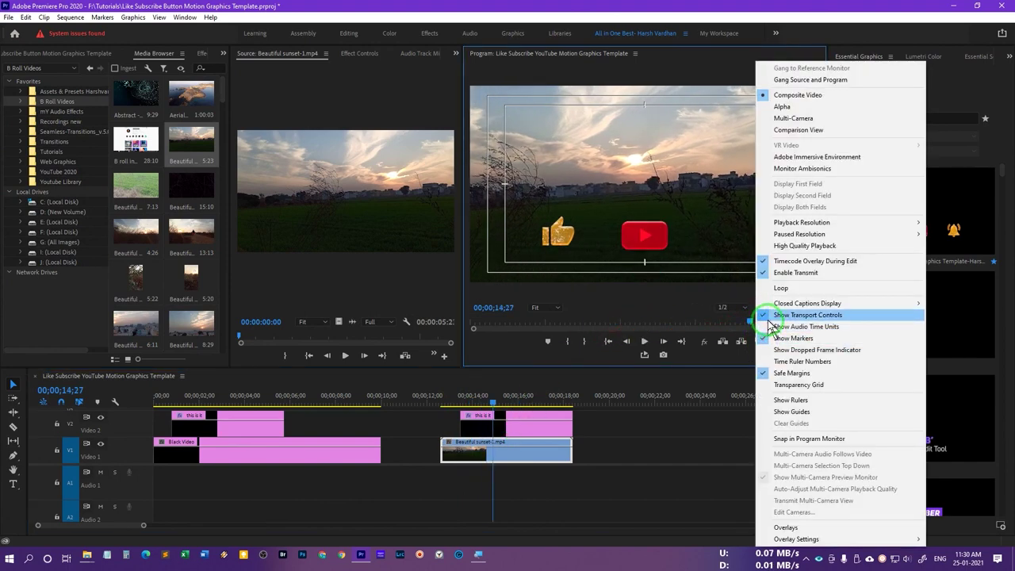
click(761, 372)
drag(462, 401, 452, 399)
click(512, 432)
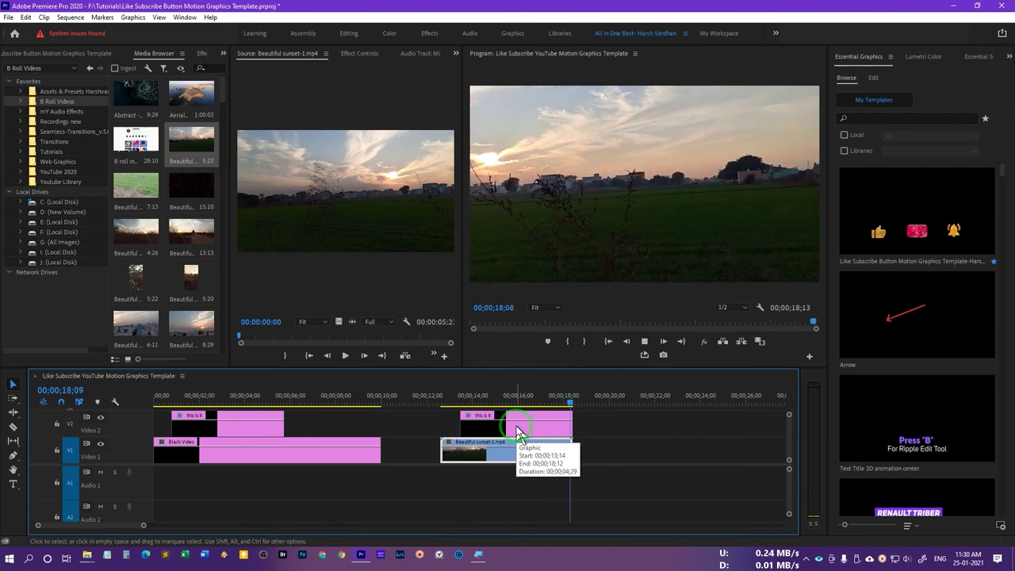
Replay the sunset section repeatedly from just before the template to review the button animation over the footage.
click(460, 401)
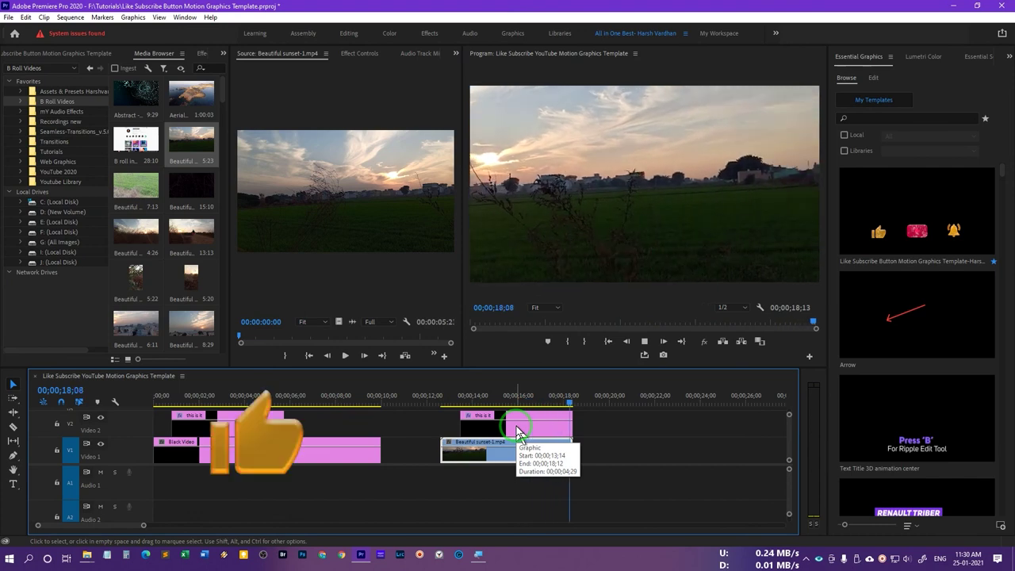
click(457, 401)
key(space)
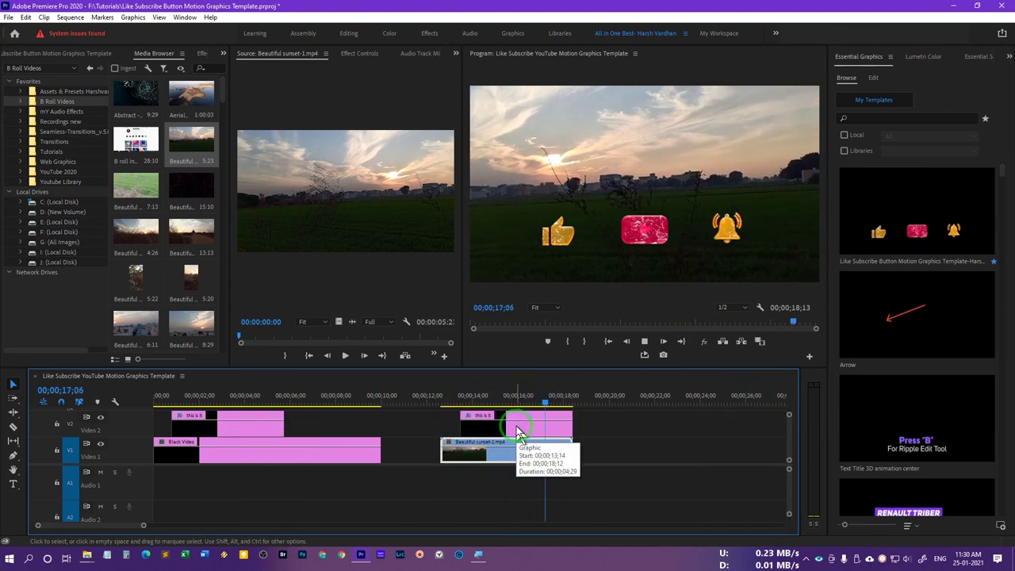
click(460, 396)
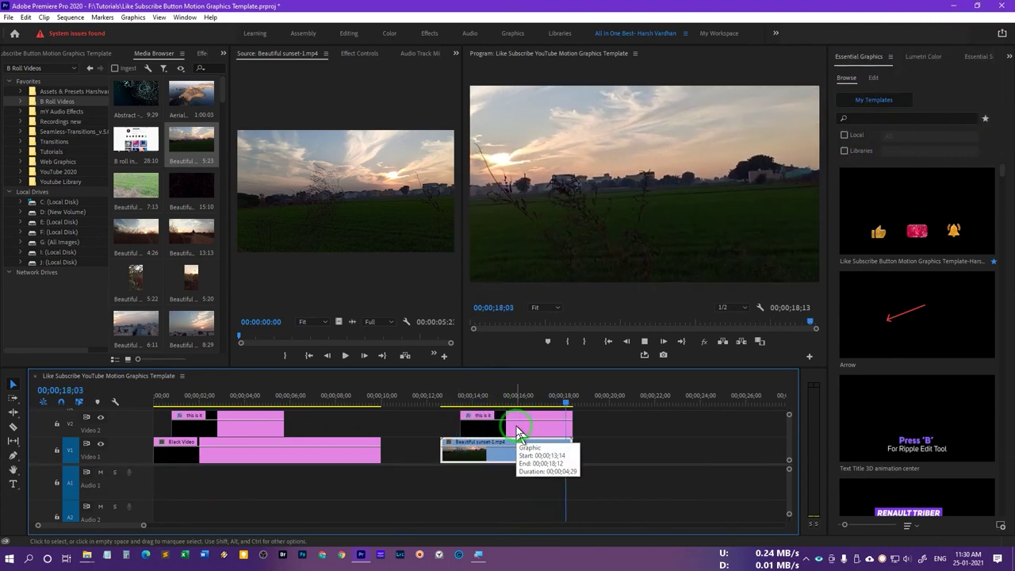
click(459, 396)
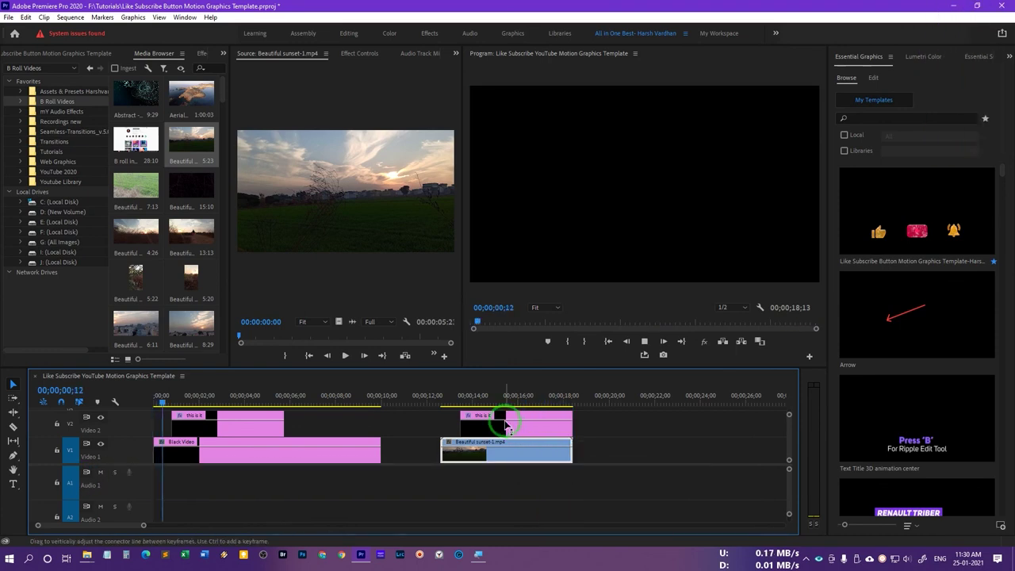
click(457, 397)
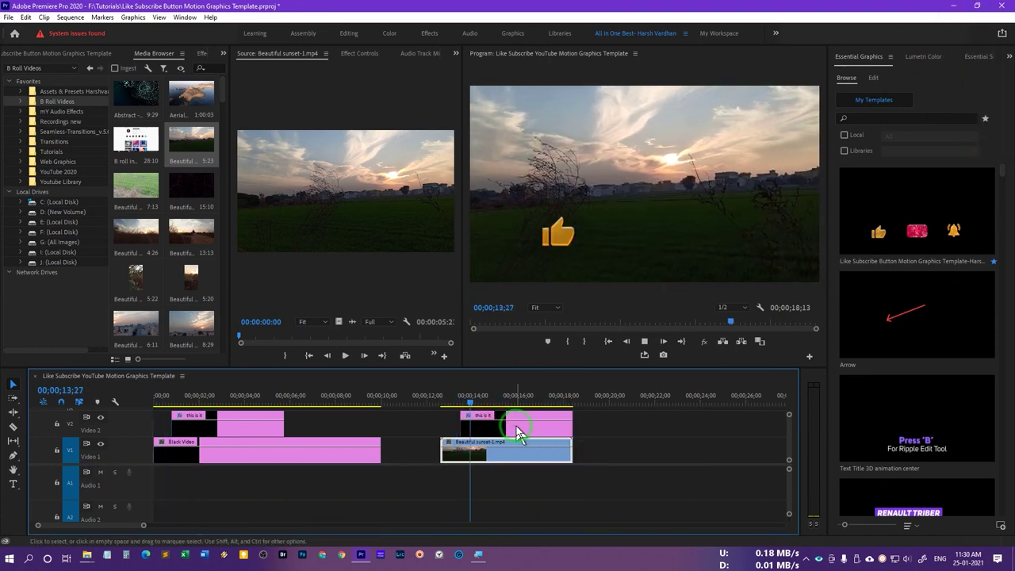